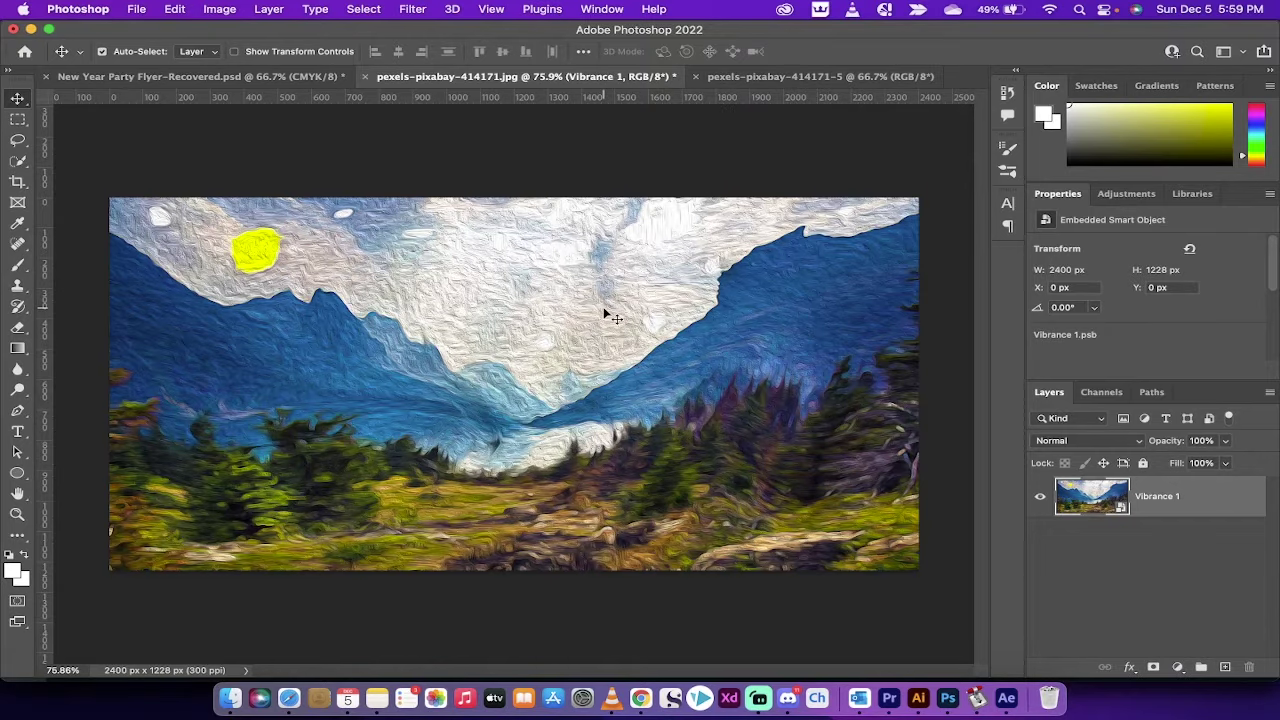
Compare the oil-painted pexels-pixabay-414171.jpg with the original photo pexels-pixabay-414171-5, ending on the original photo.
left_click(778, 77)
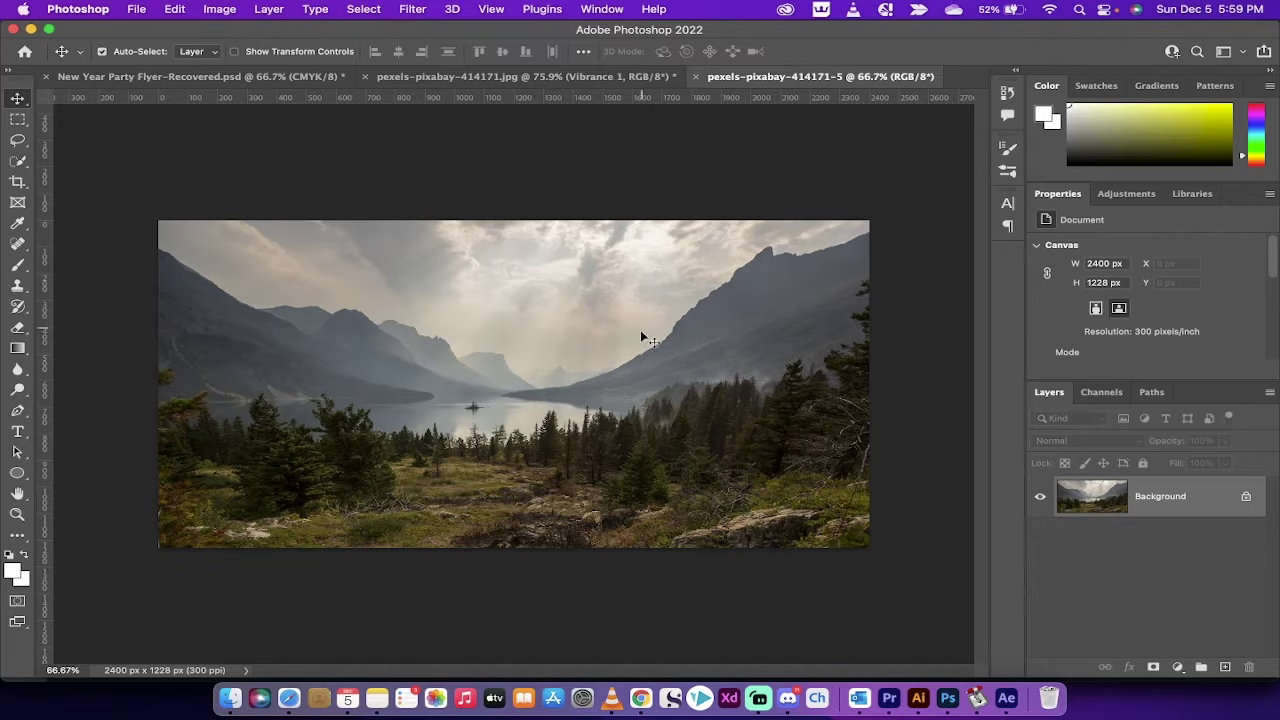
left_click(567, 82)
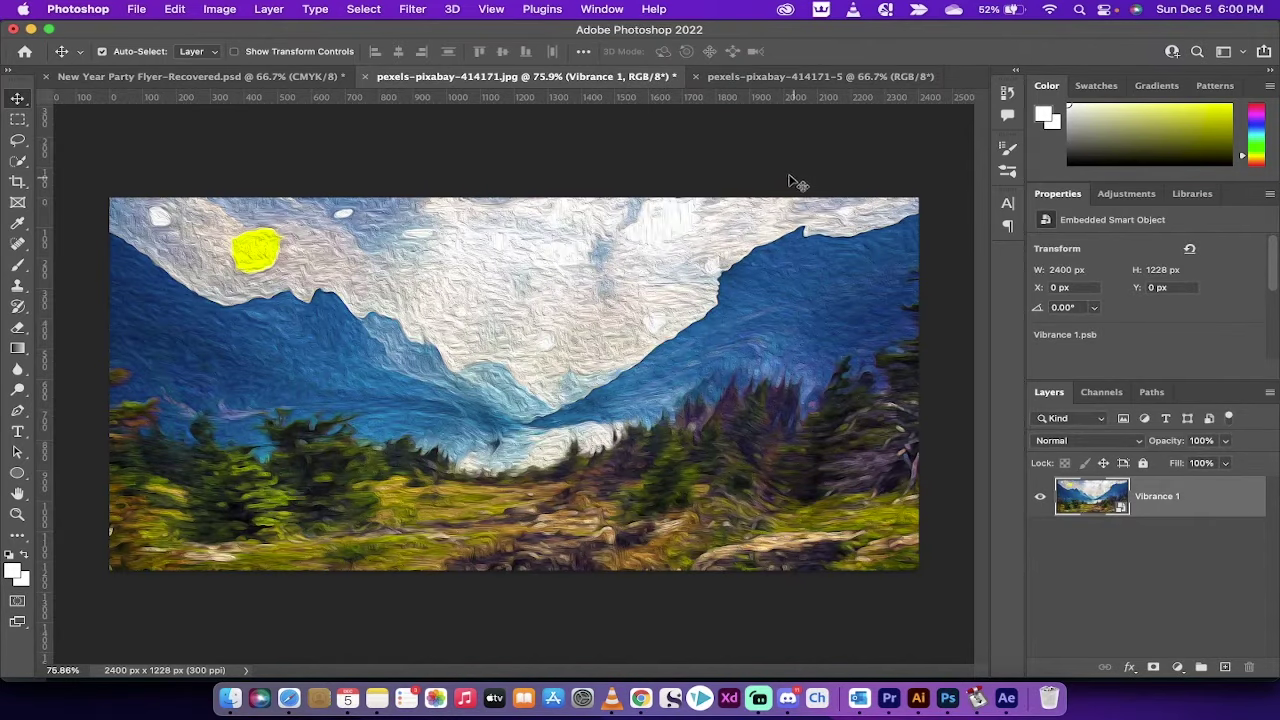
left_click(762, 86)
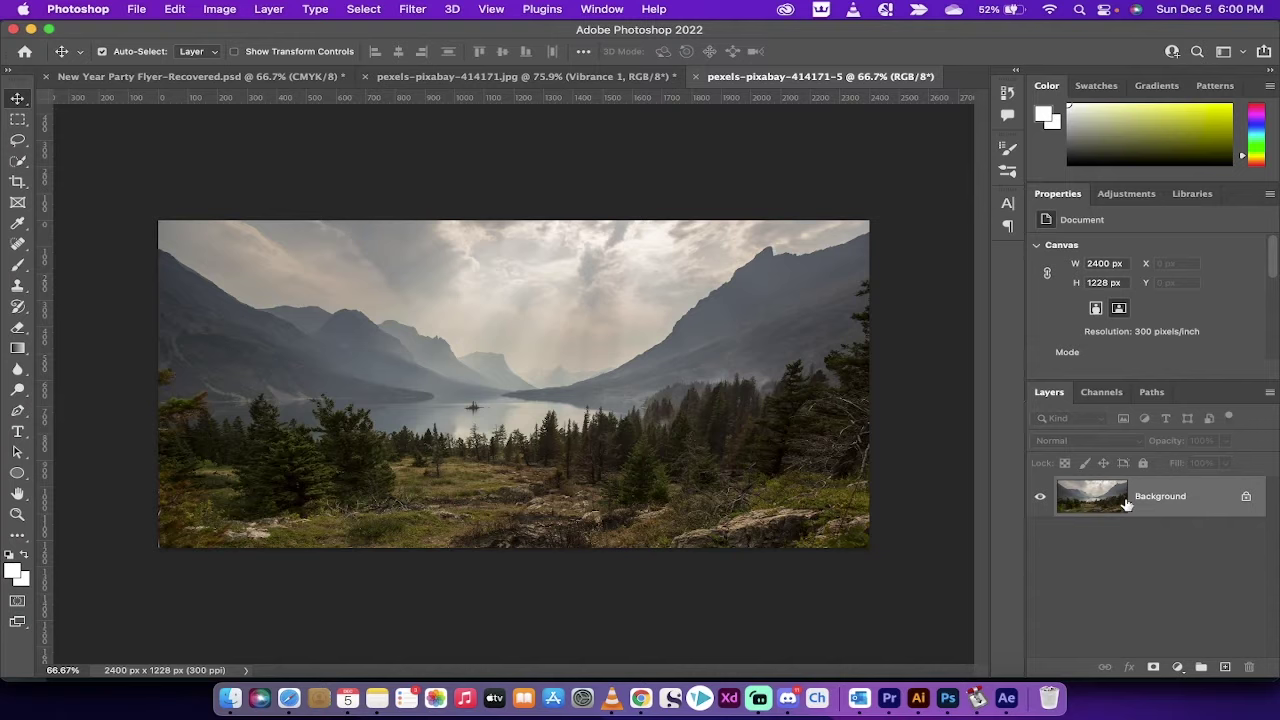
Add a Curves adjustment layer with auto color correction set to Find Dark & Light Colors and Snap Neutral Midtones enabled.
left_click(1123, 197)
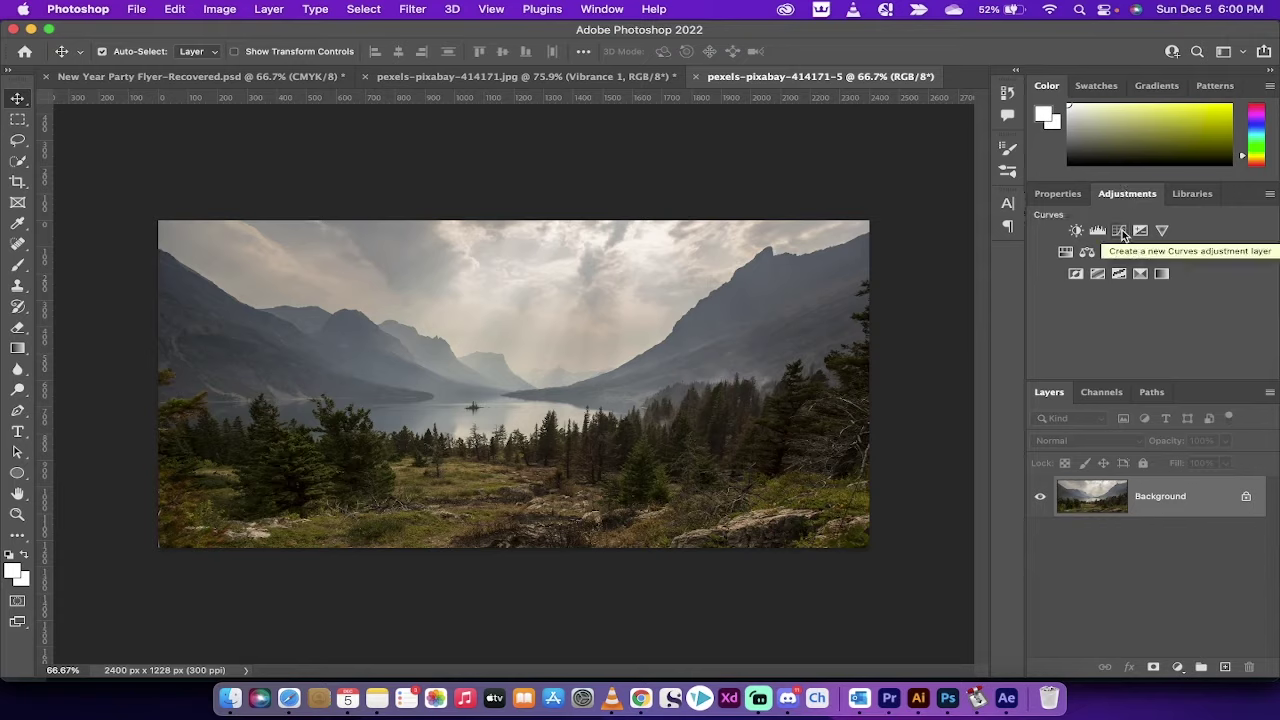
left_click(1120, 231)
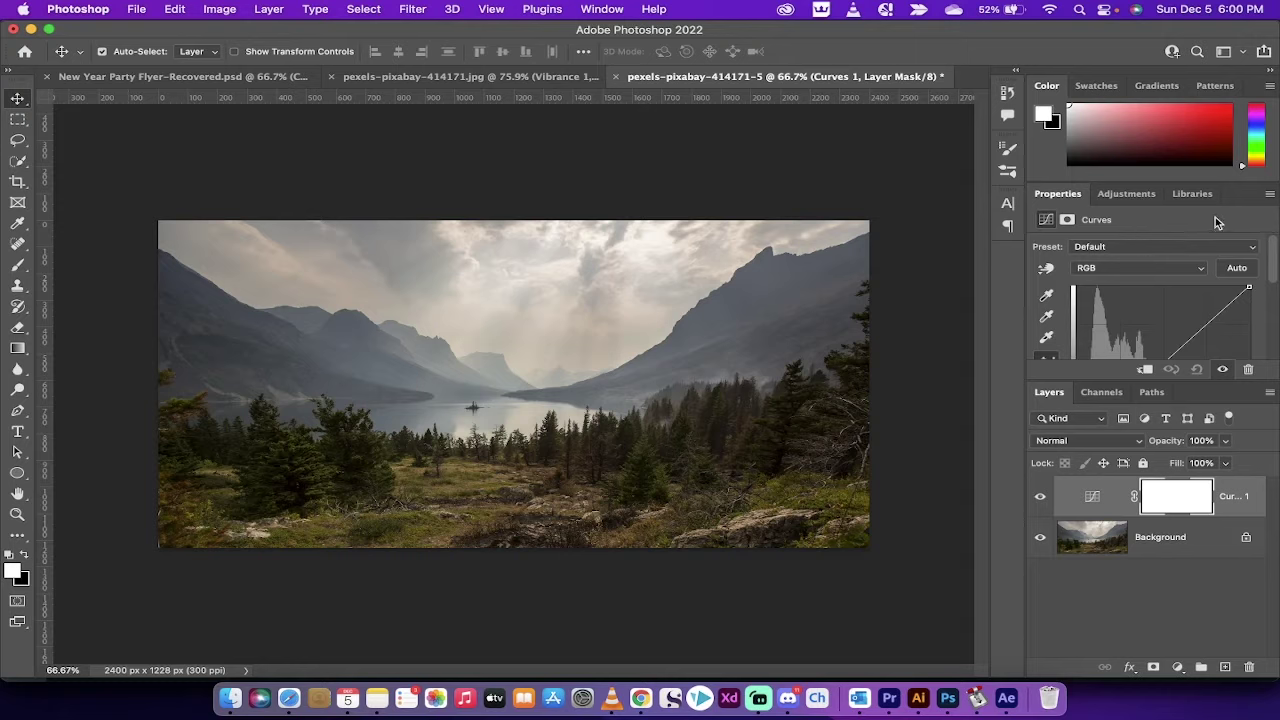
left_click(1238, 268)
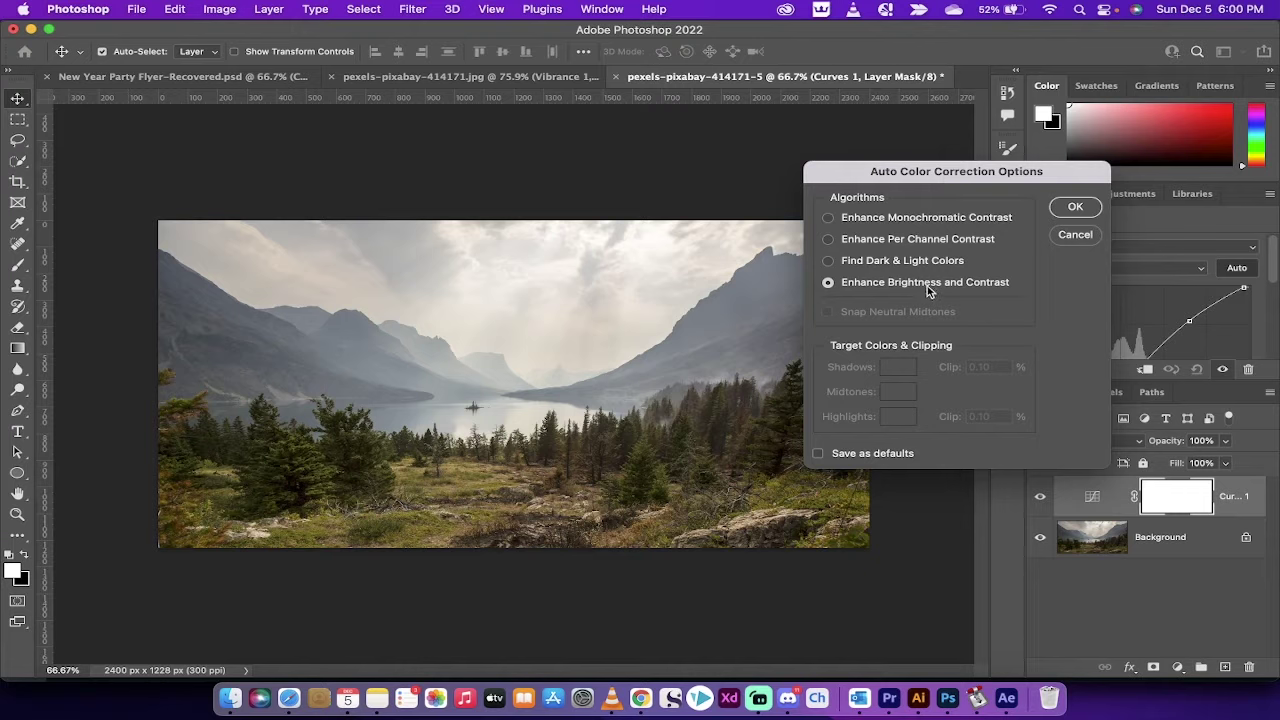
left_click(917, 262)
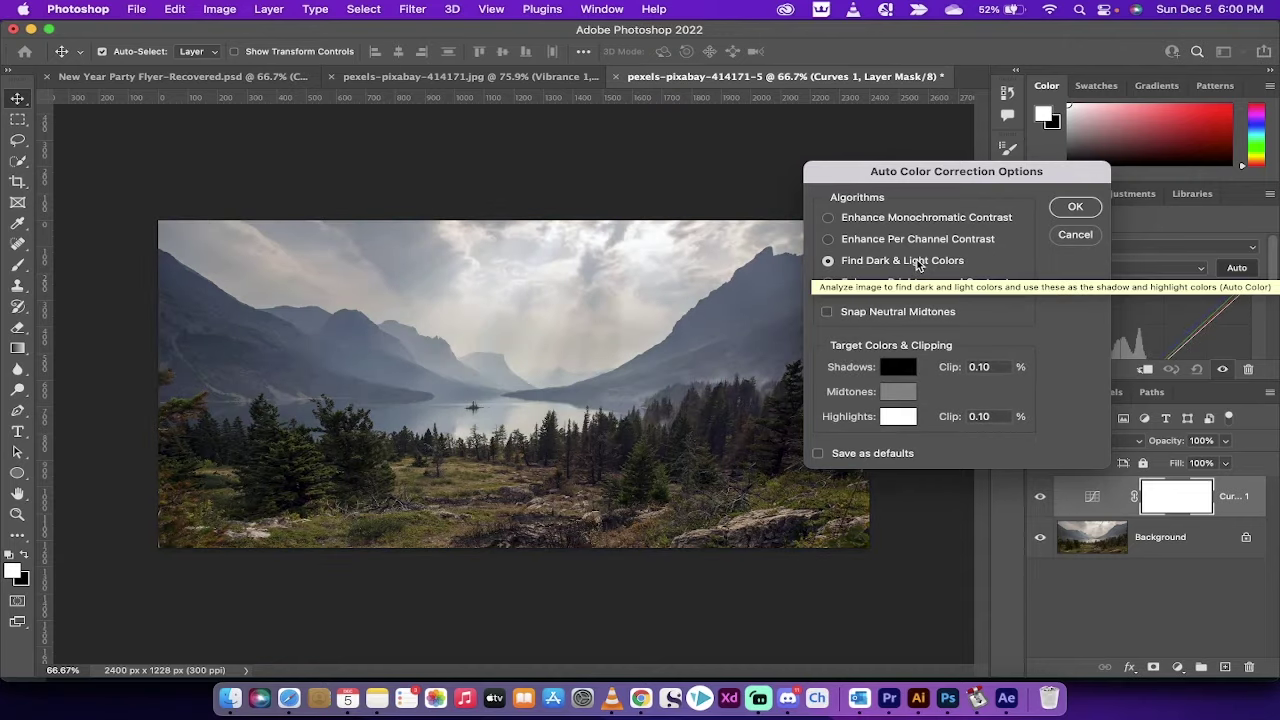
left_click(827, 313)
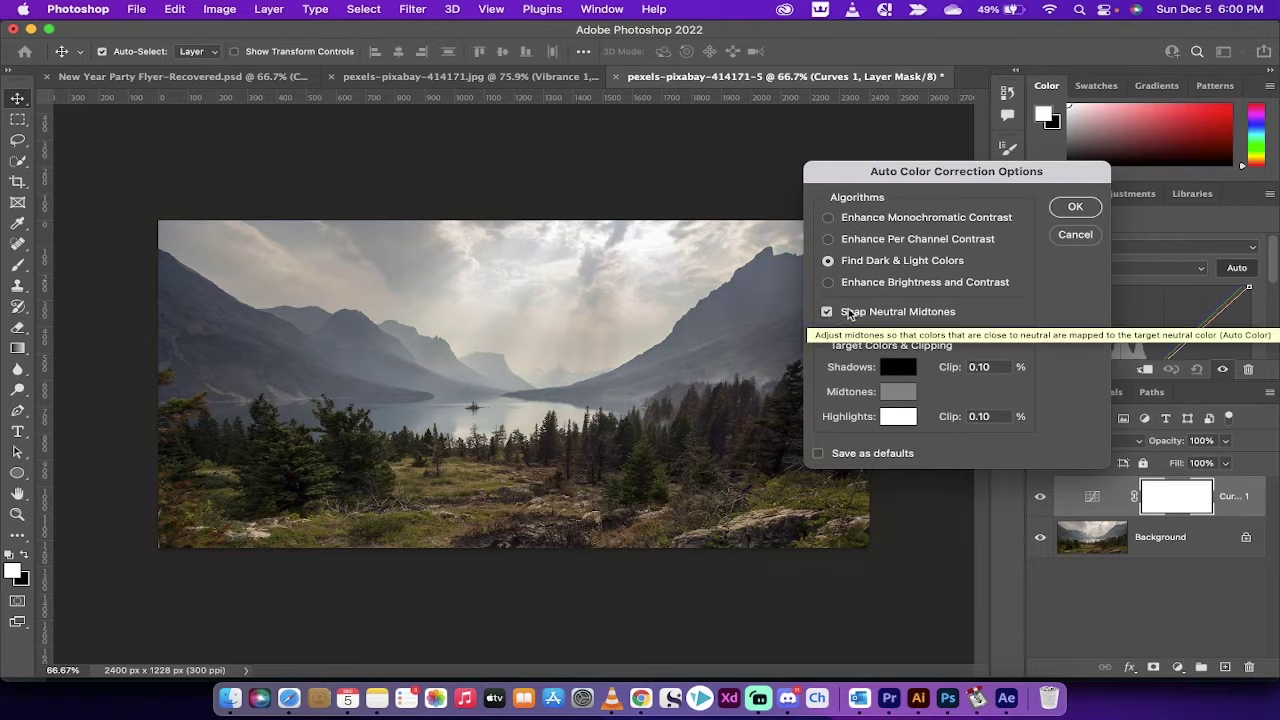
left_click(1075, 208)
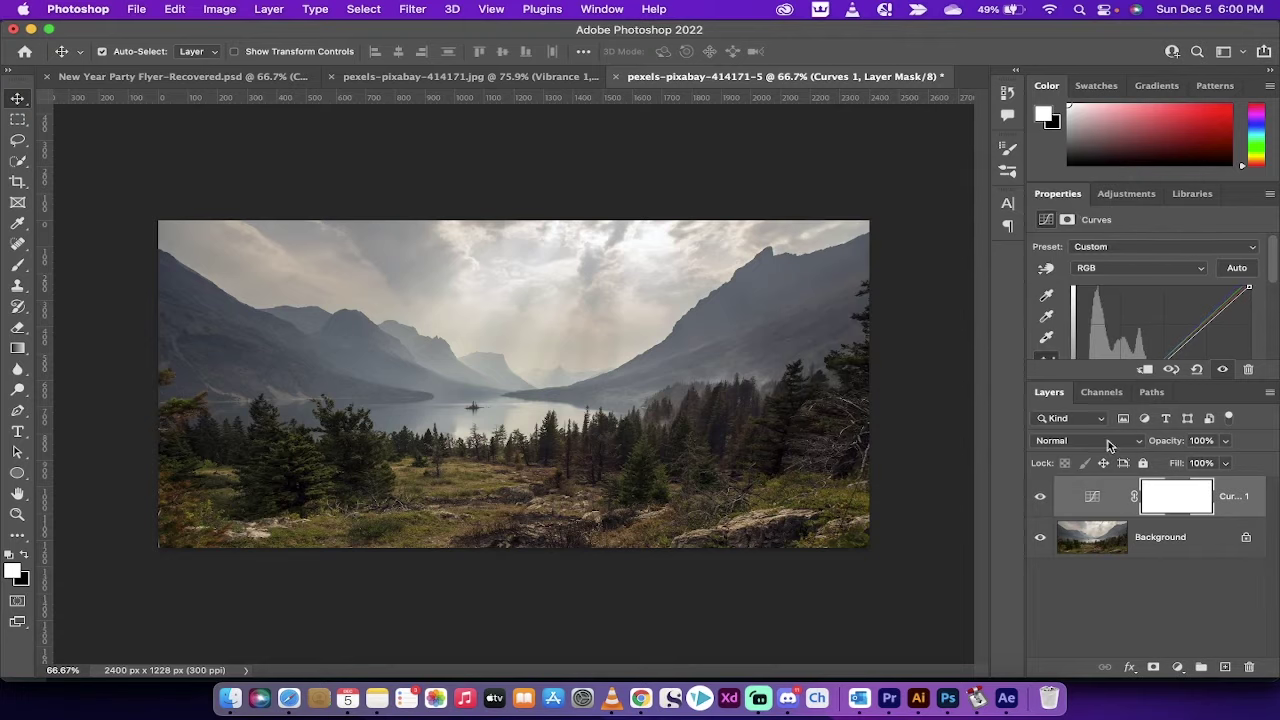
Add a Vibrance adjustment layer above the curves with vibrance at +100, and deselect all layers.
left_click(1113, 198)
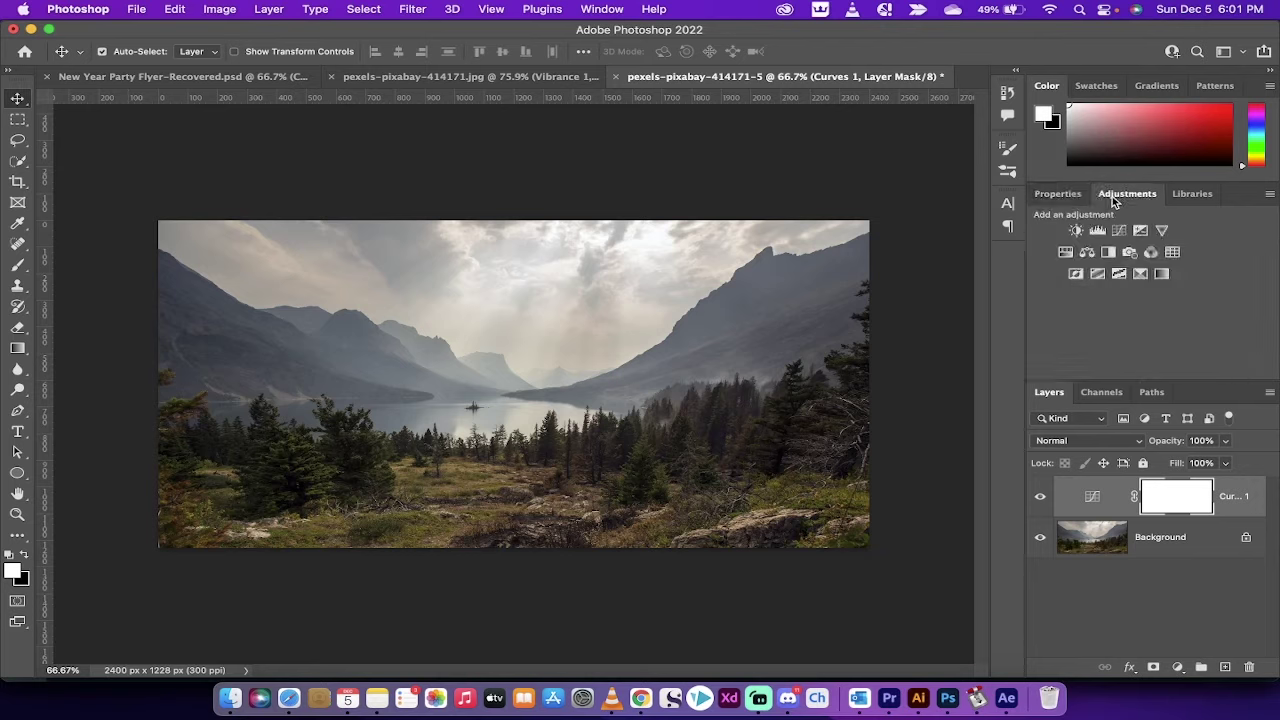
left_click(1163, 232)
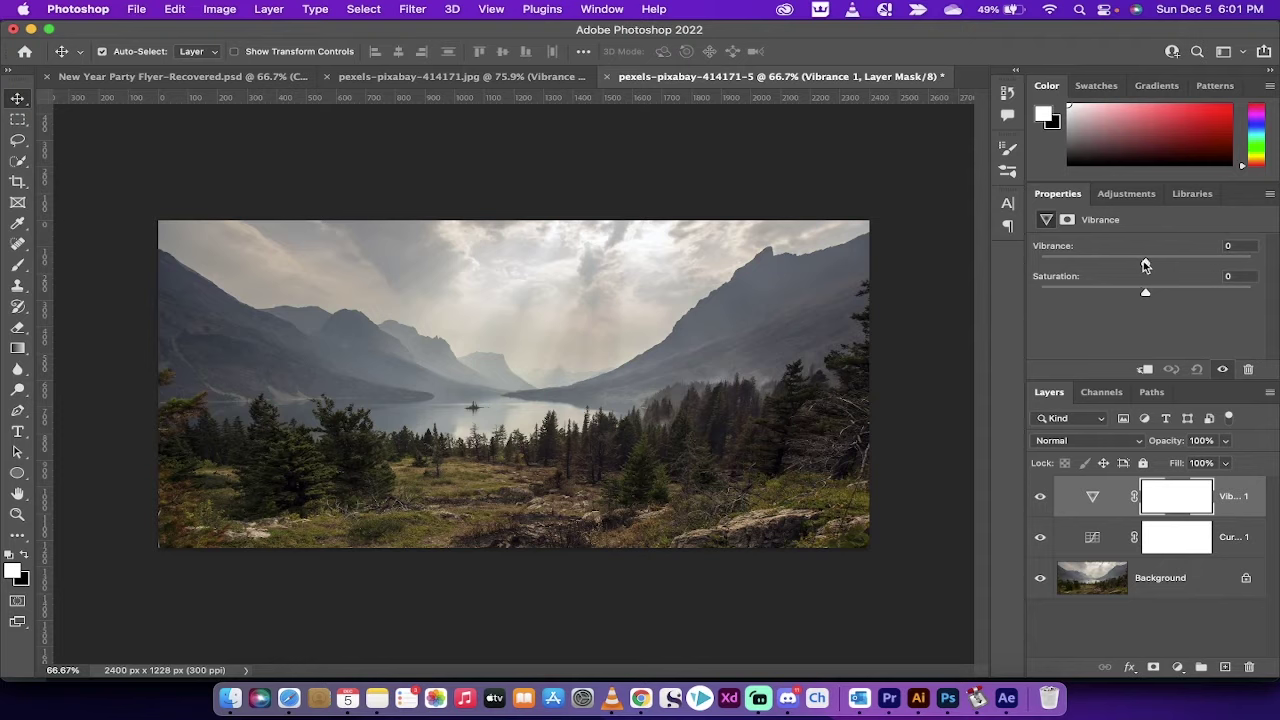
left_click_drag(1147, 264, 1268, 263)
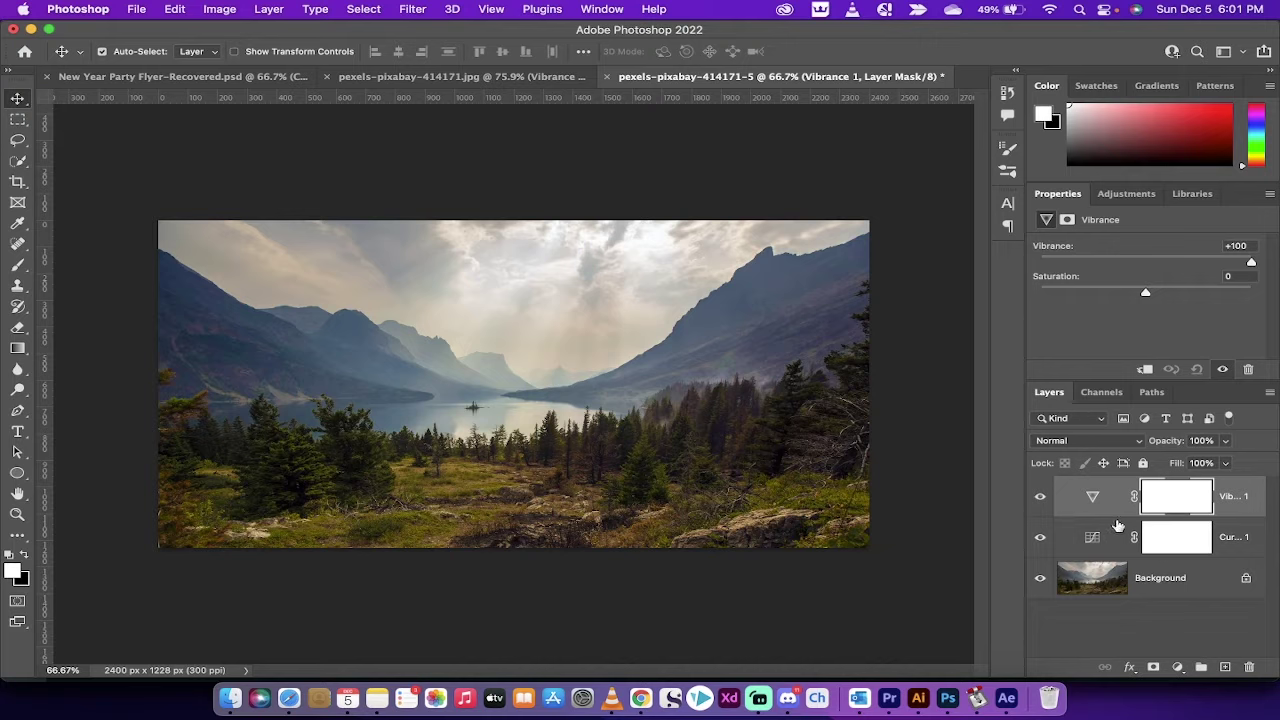
left_click(1138, 633)
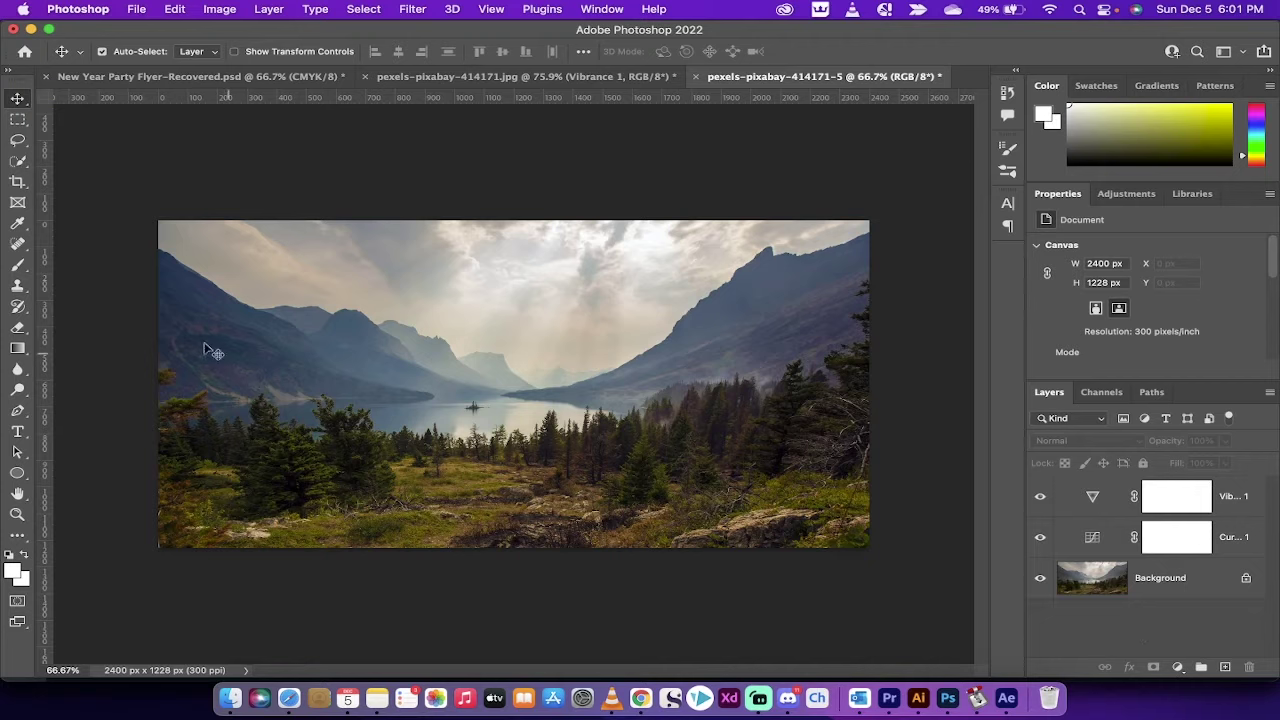
Activate the Brush tool and look through its brush presets, highlighting SketchBrush.
left_click(20, 266)
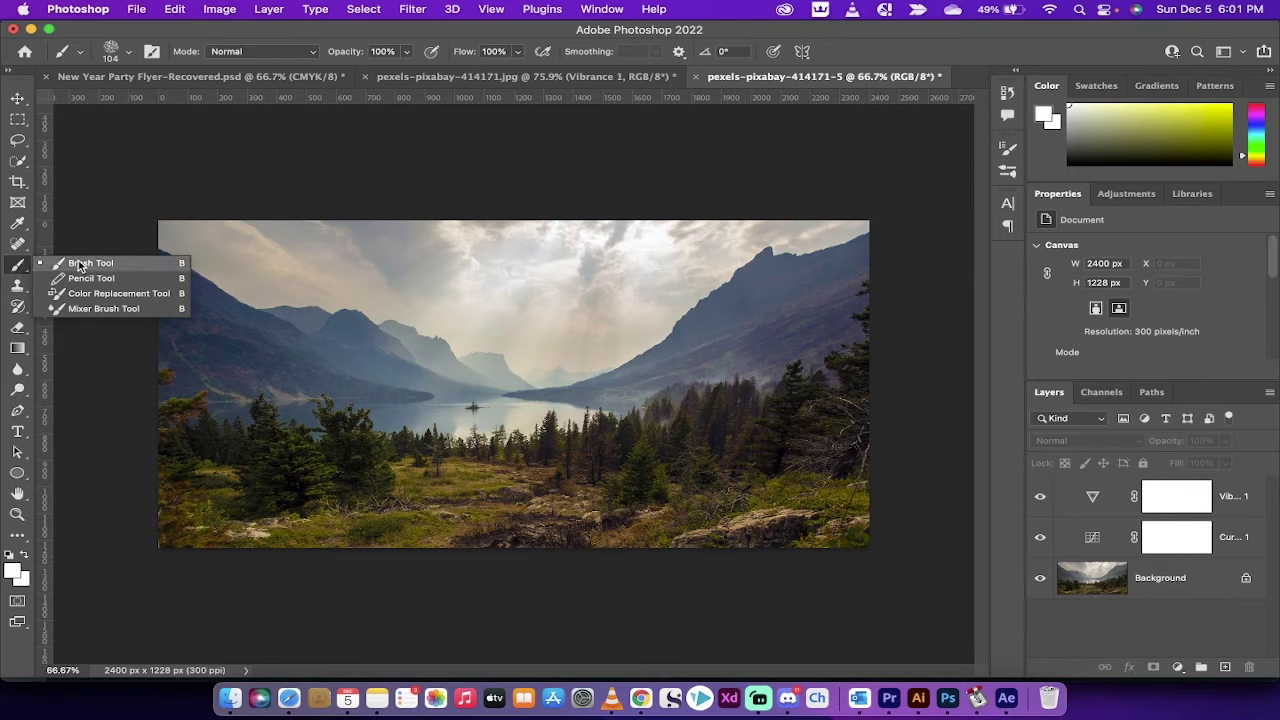
left_click(80, 264)
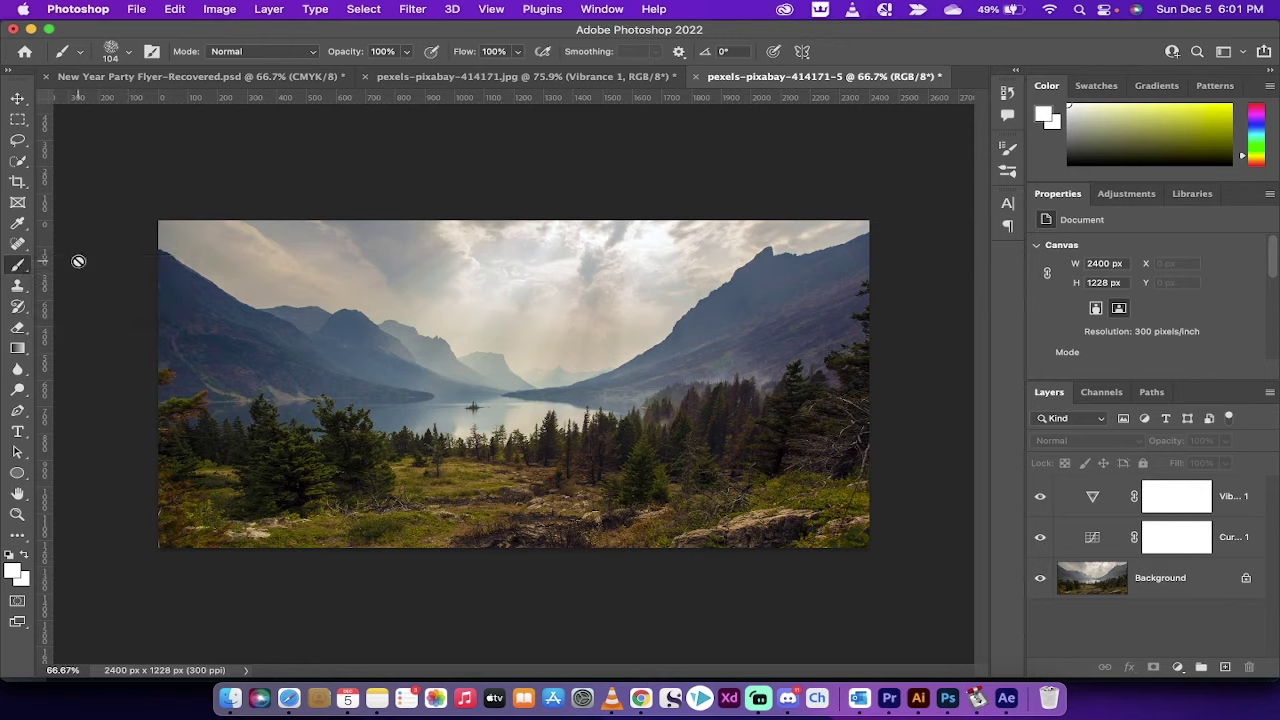
left_click(128, 52)
scroll(95, 265, "up", 5)
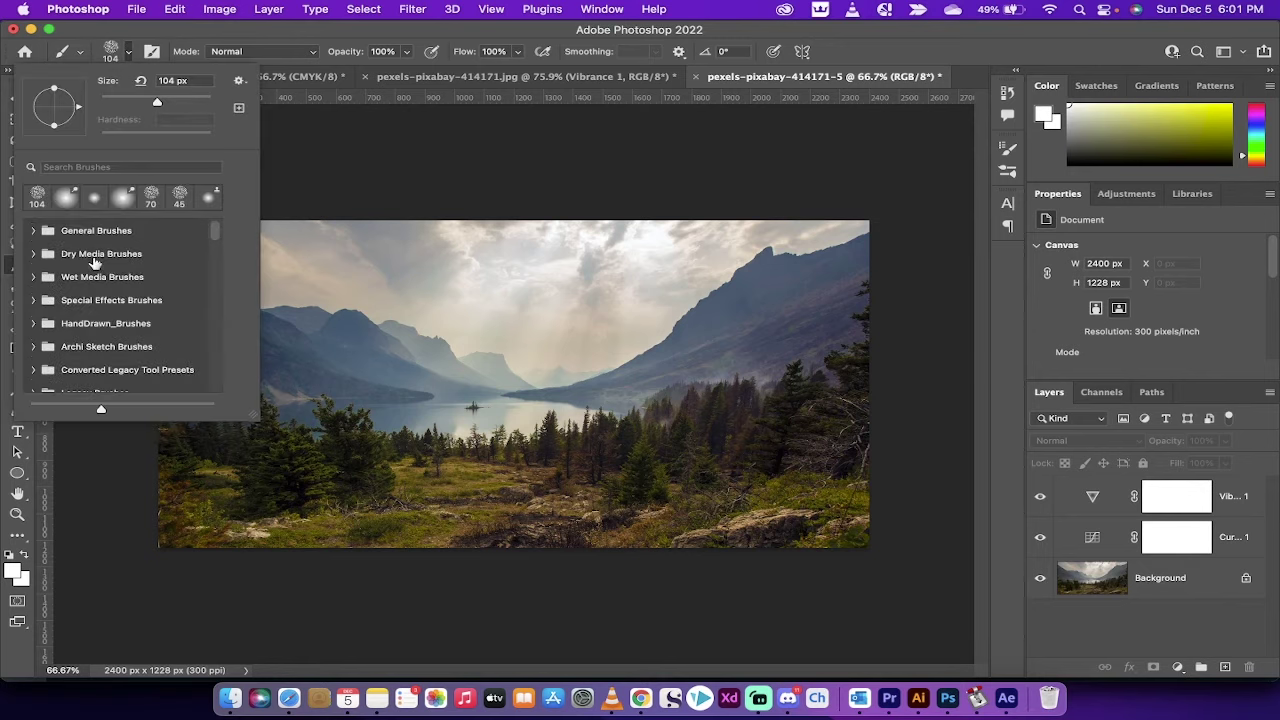
scroll(86, 250, "down", 10)
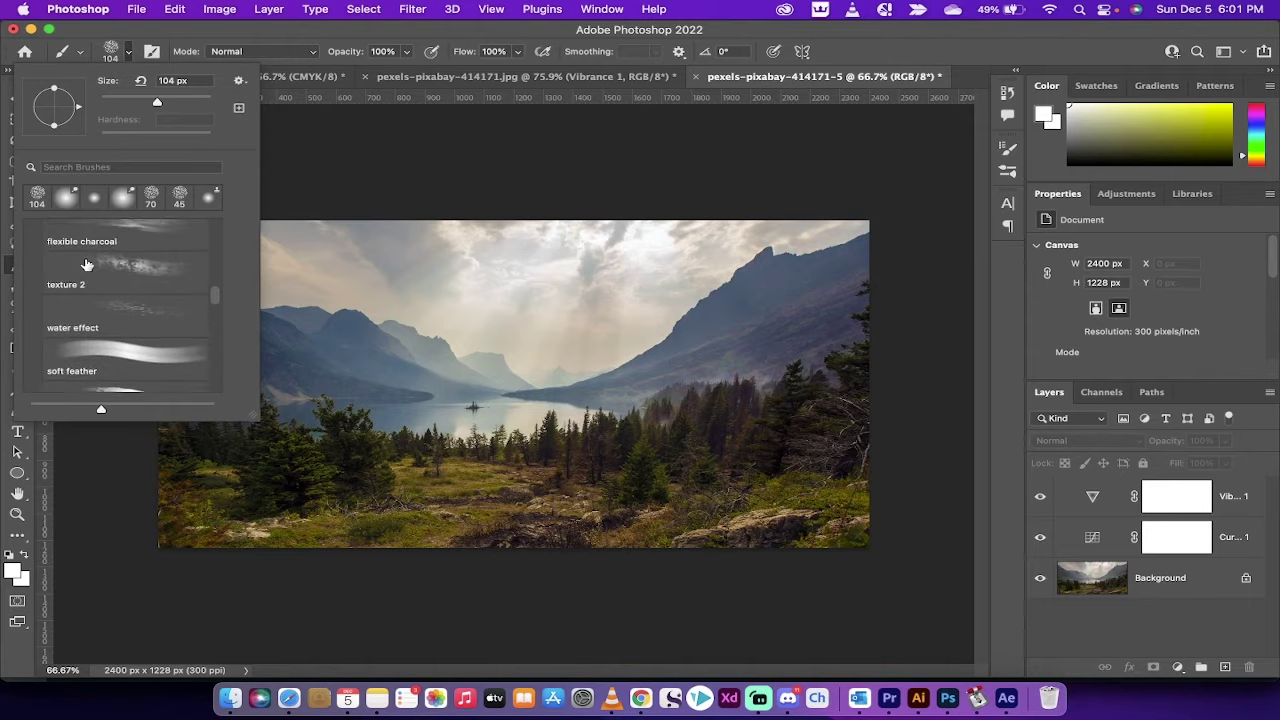
scroll(86, 264, "down", 8)
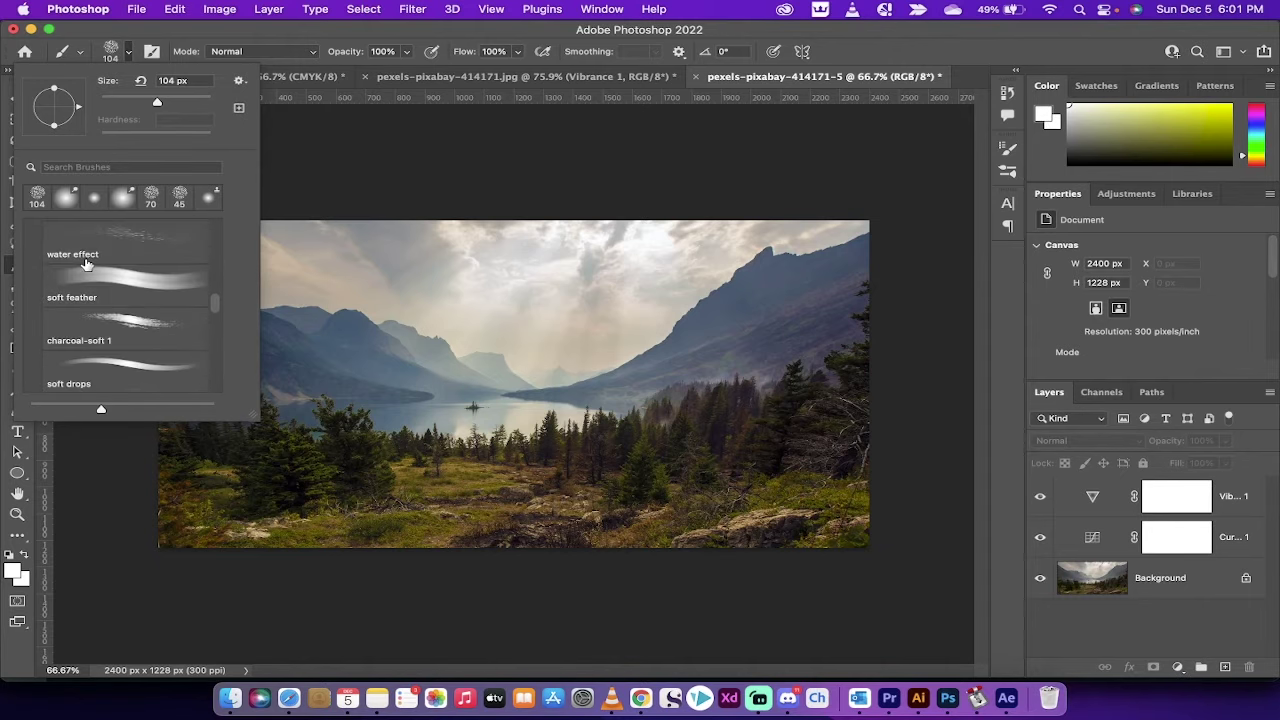
scroll(86, 264, "down", 10)
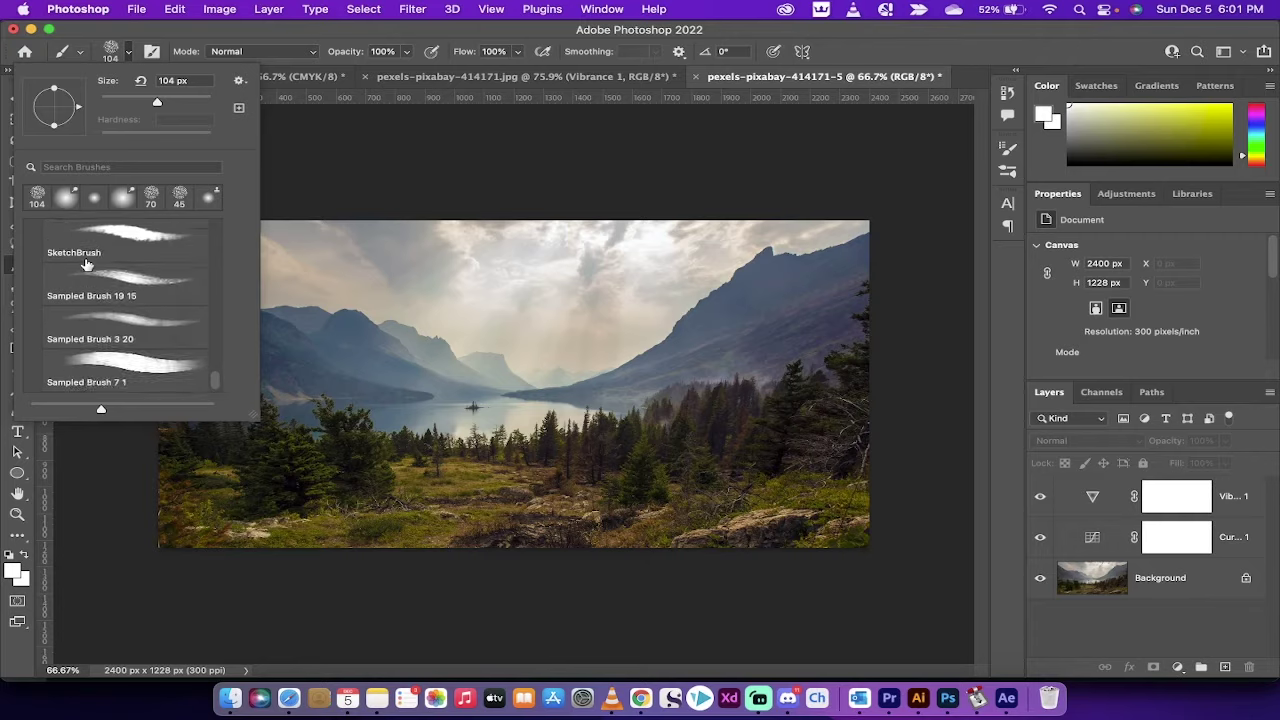
right_click(86, 262)
left_click(65, 148)
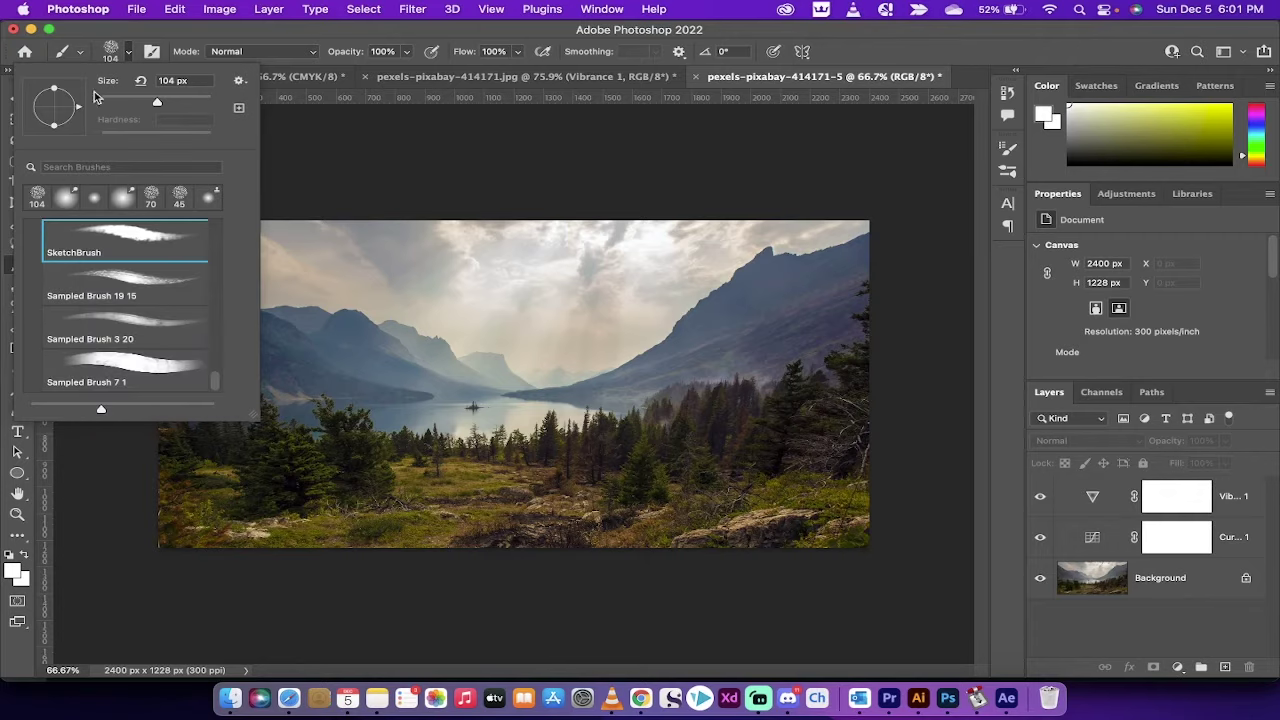
Open the full brush library and select the Rough Round Bristle preset in Thick Heavy Brushes.
left_click(152, 51)
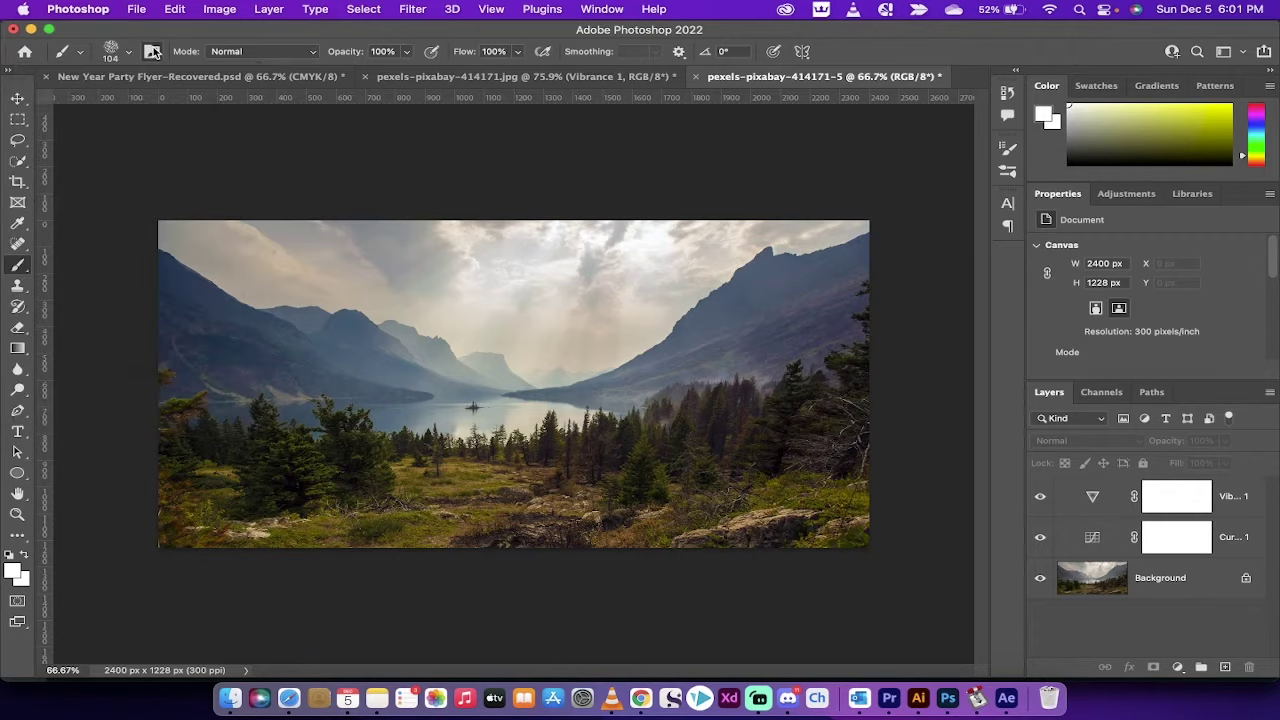
left_click(152, 51)
left_click(152, 51)
left_click(150, 55)
left_click(151, 52)
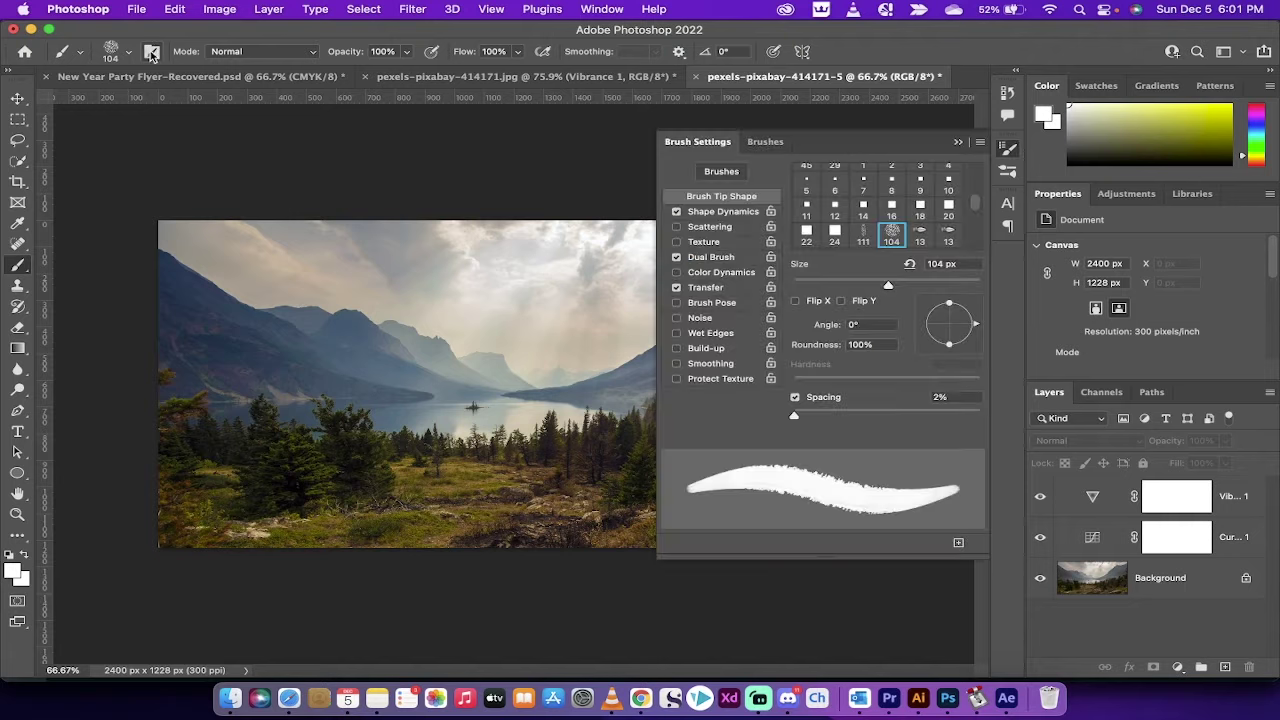
left_click(765, 143)
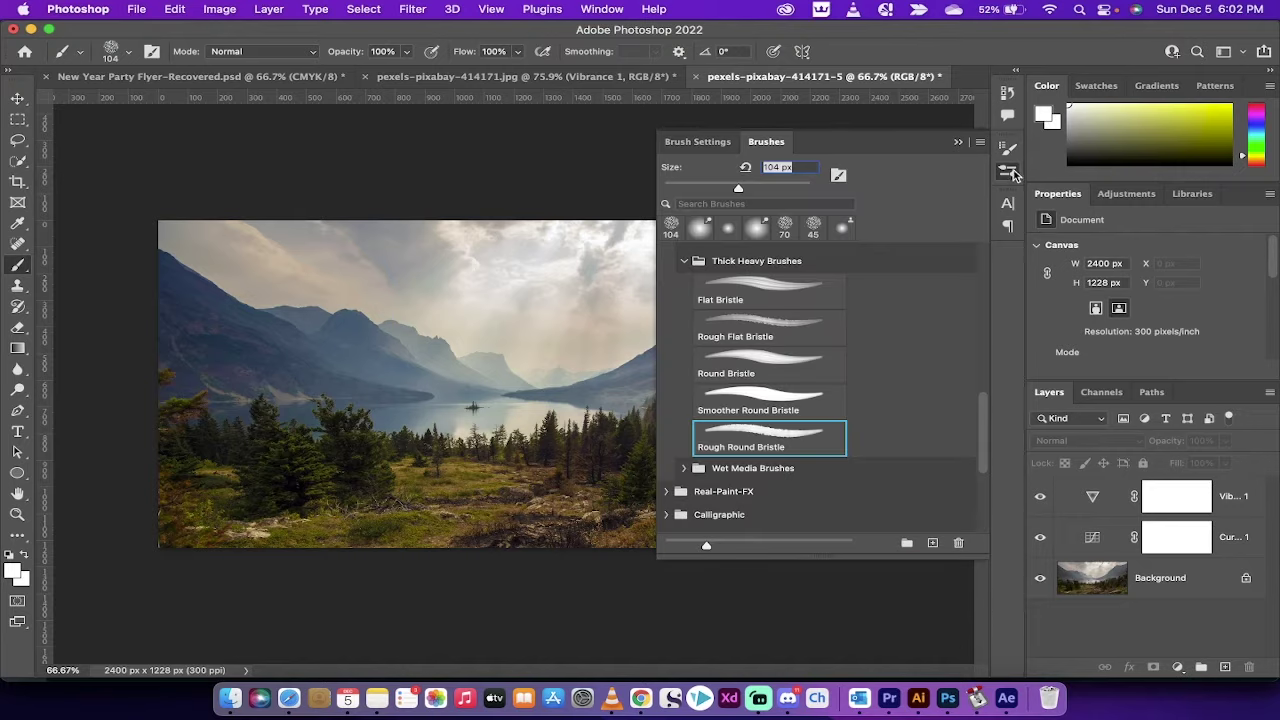
left_click(770, 442)
Collapse the Thick Heavy Brushes and Legacy Brushes groups in the brush library.
scroll(770, 440, "up", 3)
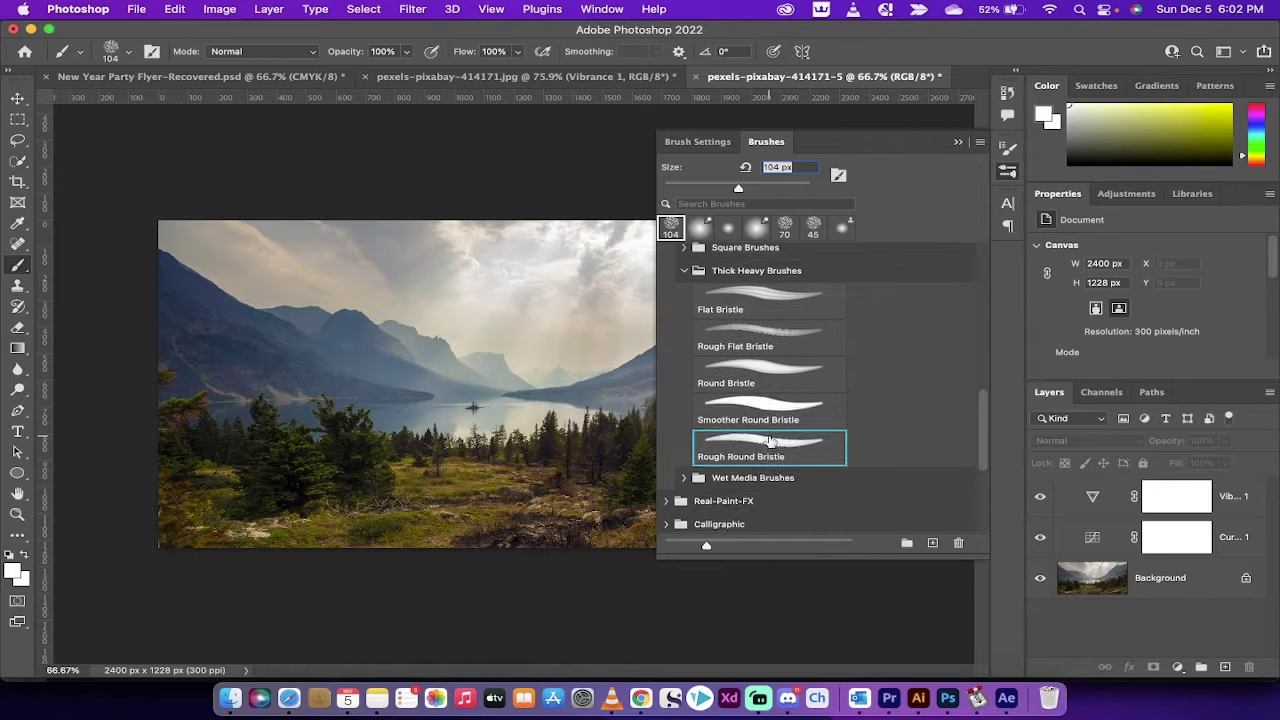
left_click(681, 320)
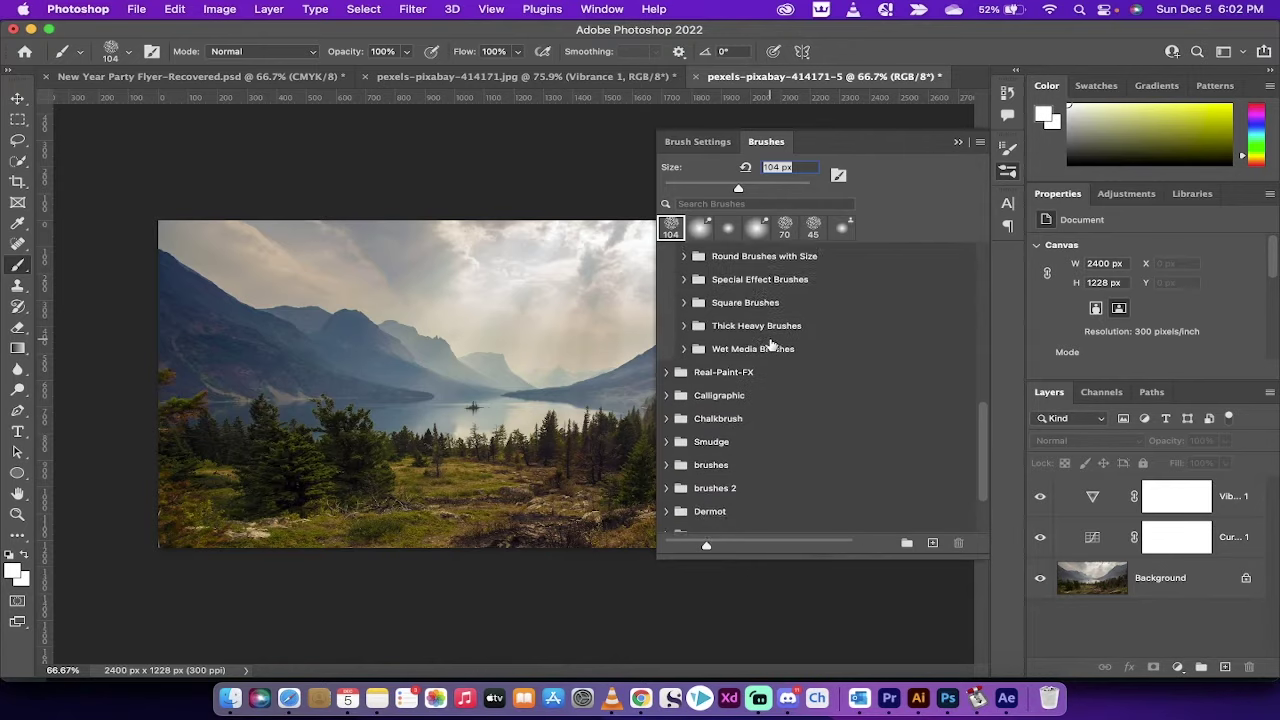
scroll(771, 343, "up", 10)
scroll(771, 344, "up", 1)
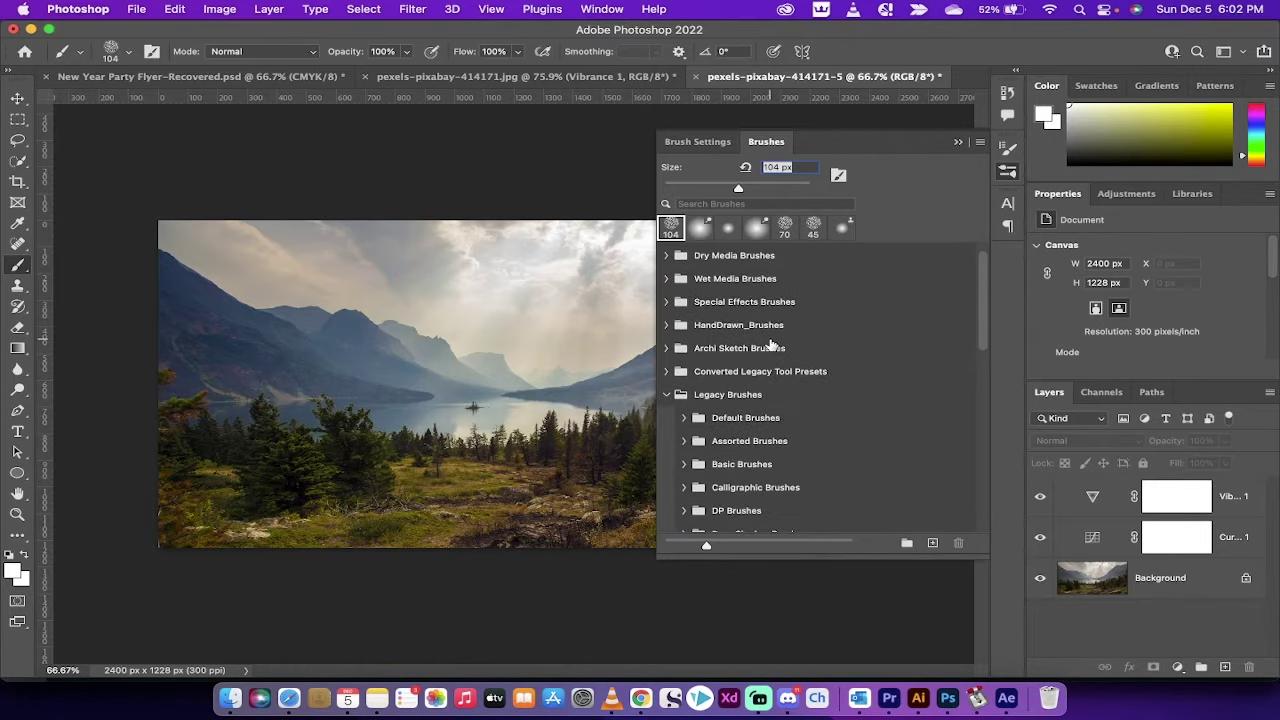
left_click(667, 394)
left_click(716, 400)
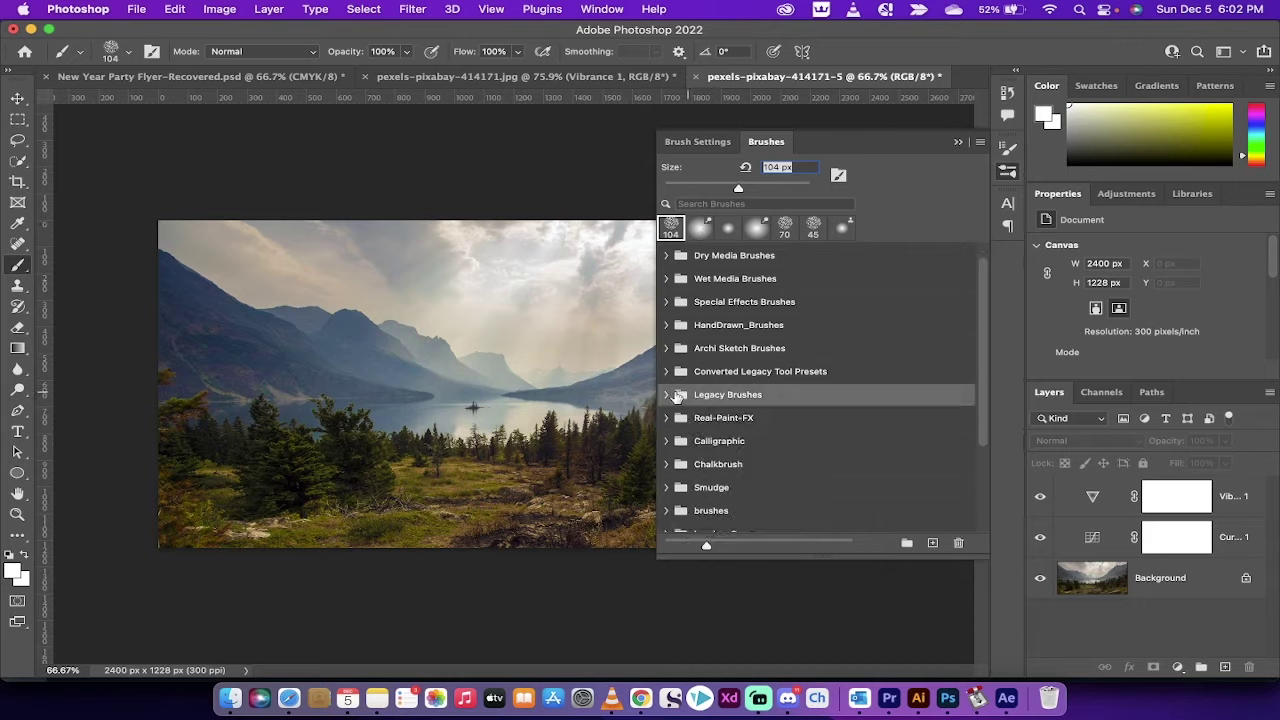
Expand Legacy Brushes and its Thick Heavy Brushes group, and choose the Rough Round Bristle brush.
left_click(665, 394)
scroll(735, 405, "down", 3)
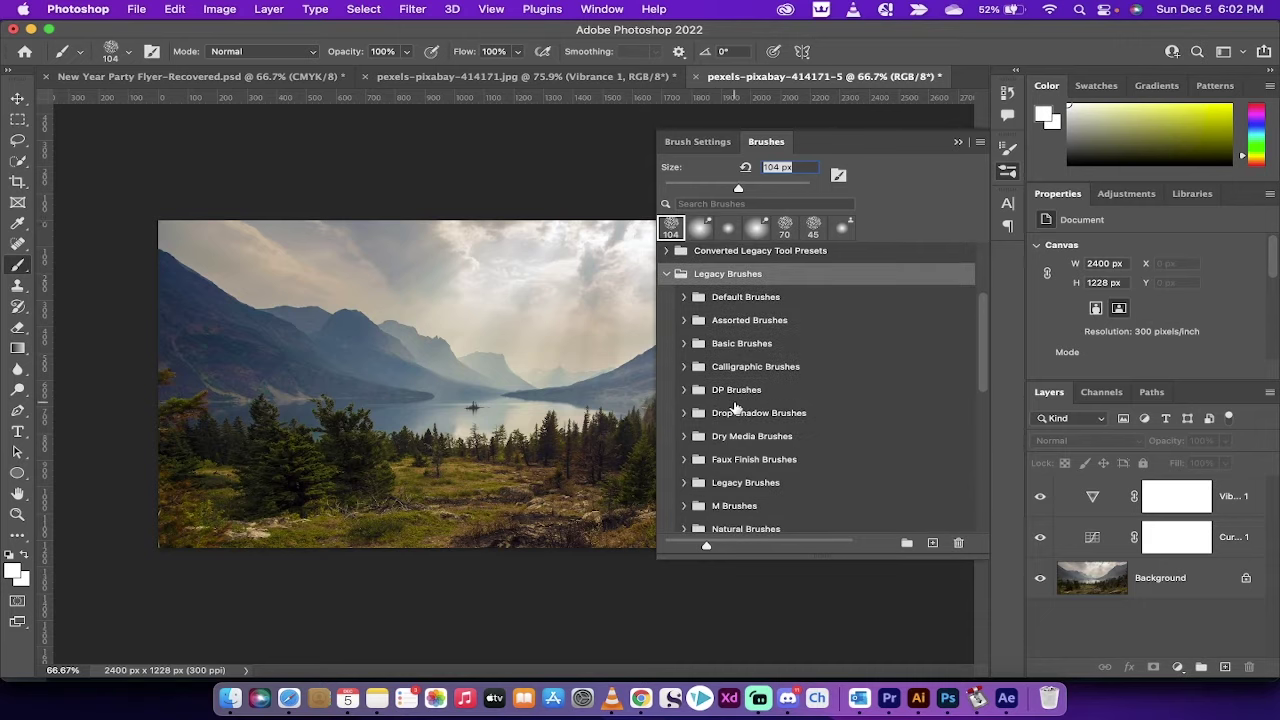
scroll(735, 405, "down", 5)
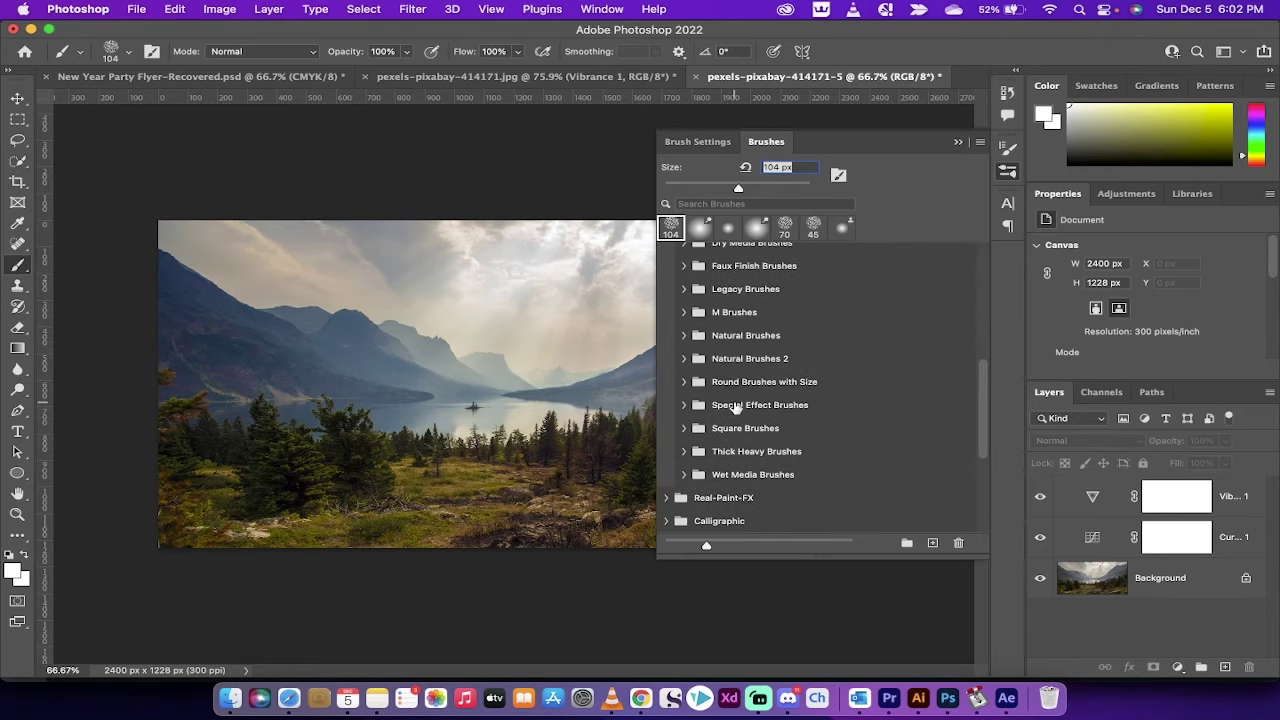
left_click(684, 451)
scroll(737, 458, "down", 4)
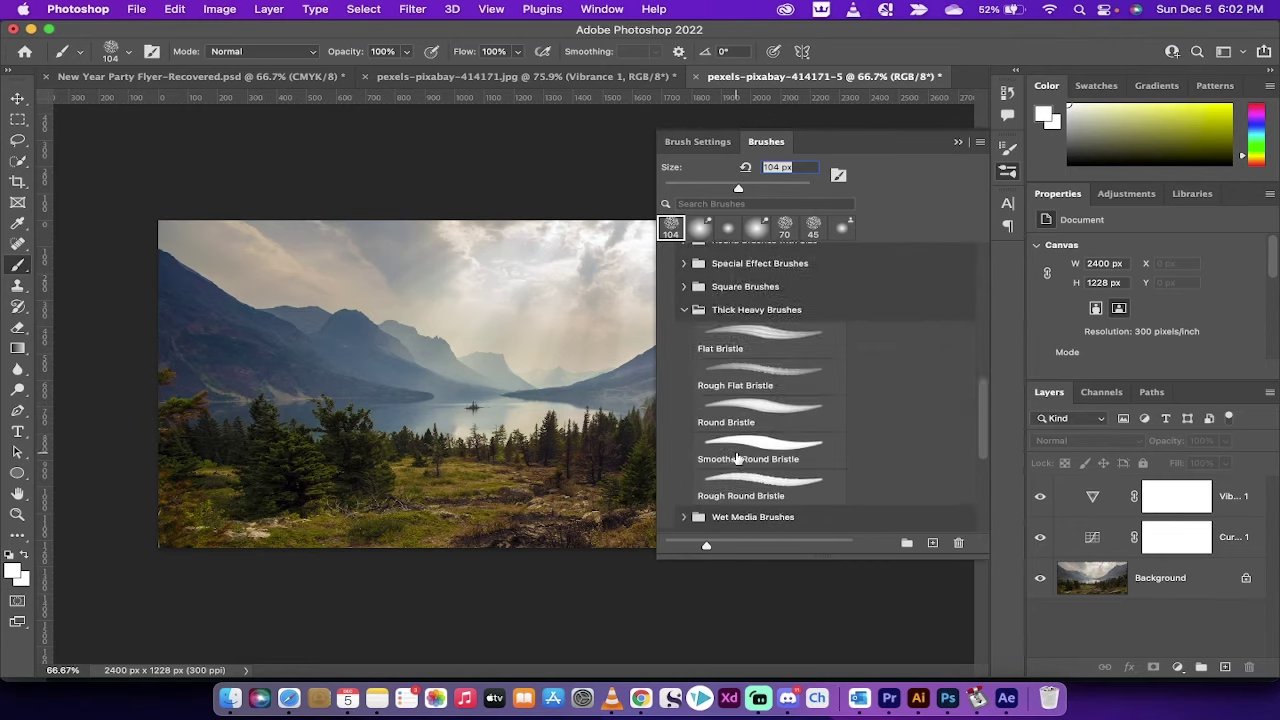
scroll(737, 458, "down", 3)
left_click(779, 372)
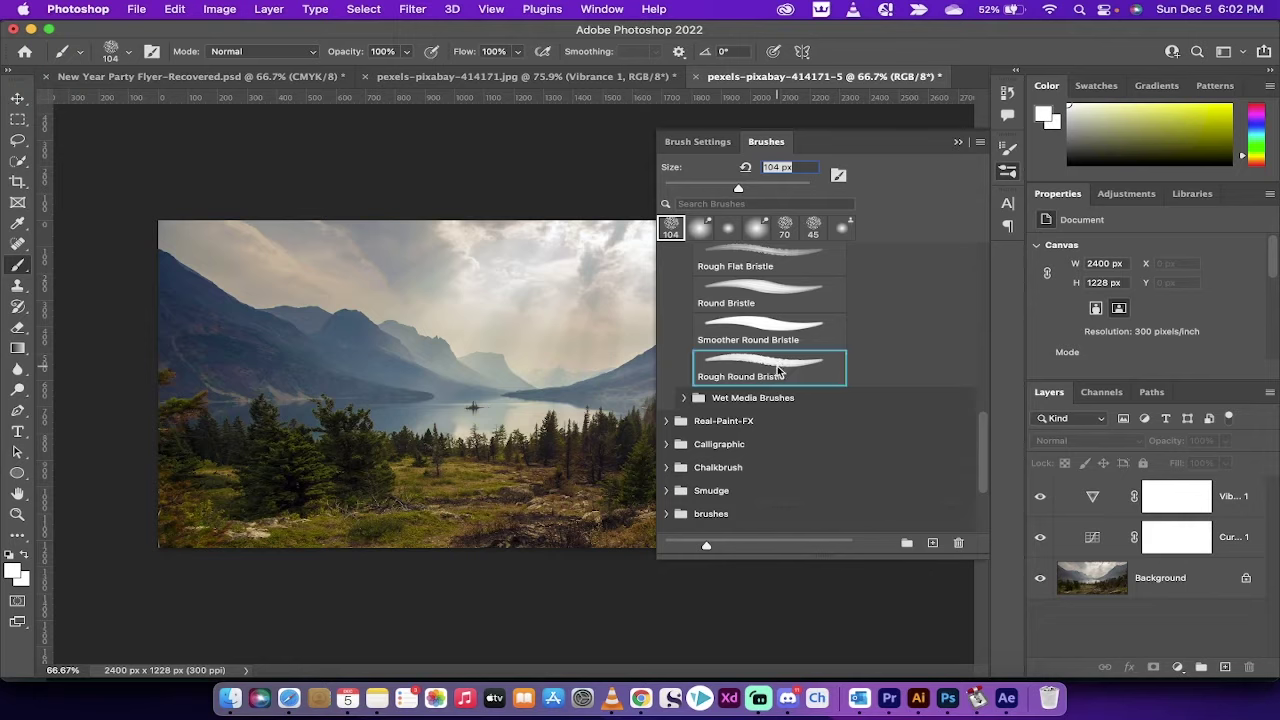
Check the brush library's options for loading the Legacy Brushes set, and close the library.
left_click(980, 146)
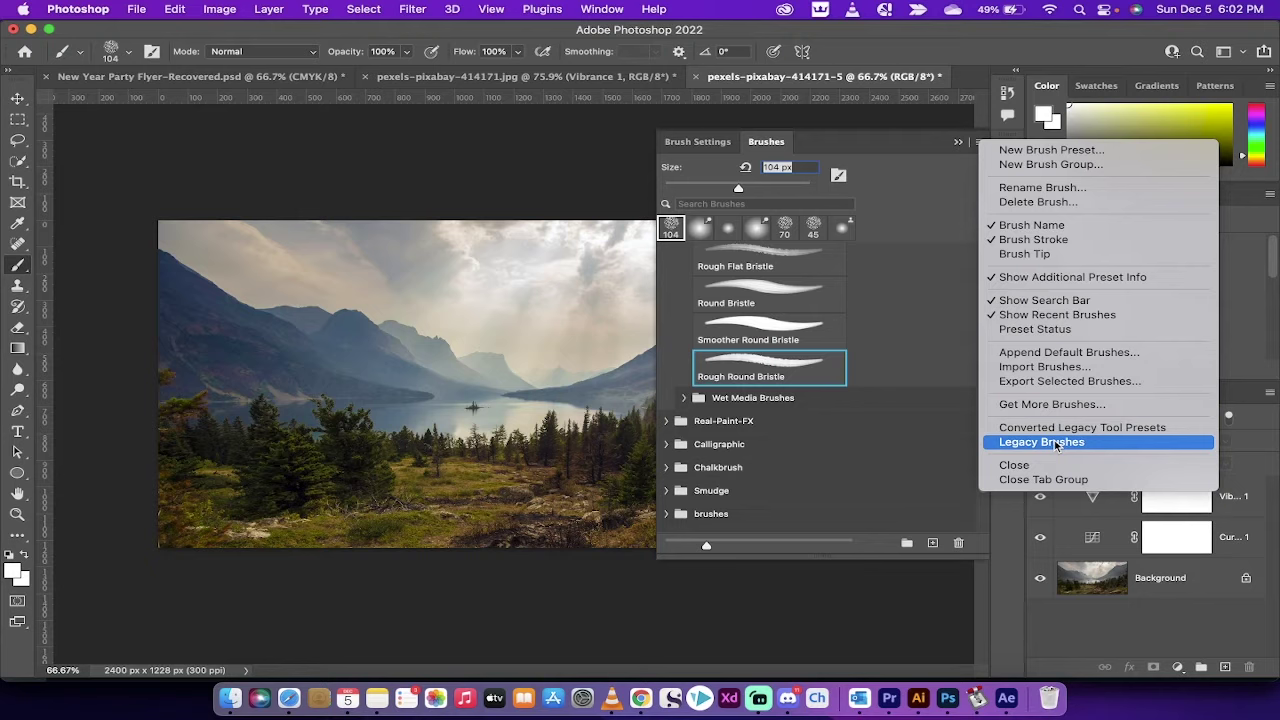
left_click(957, 145)
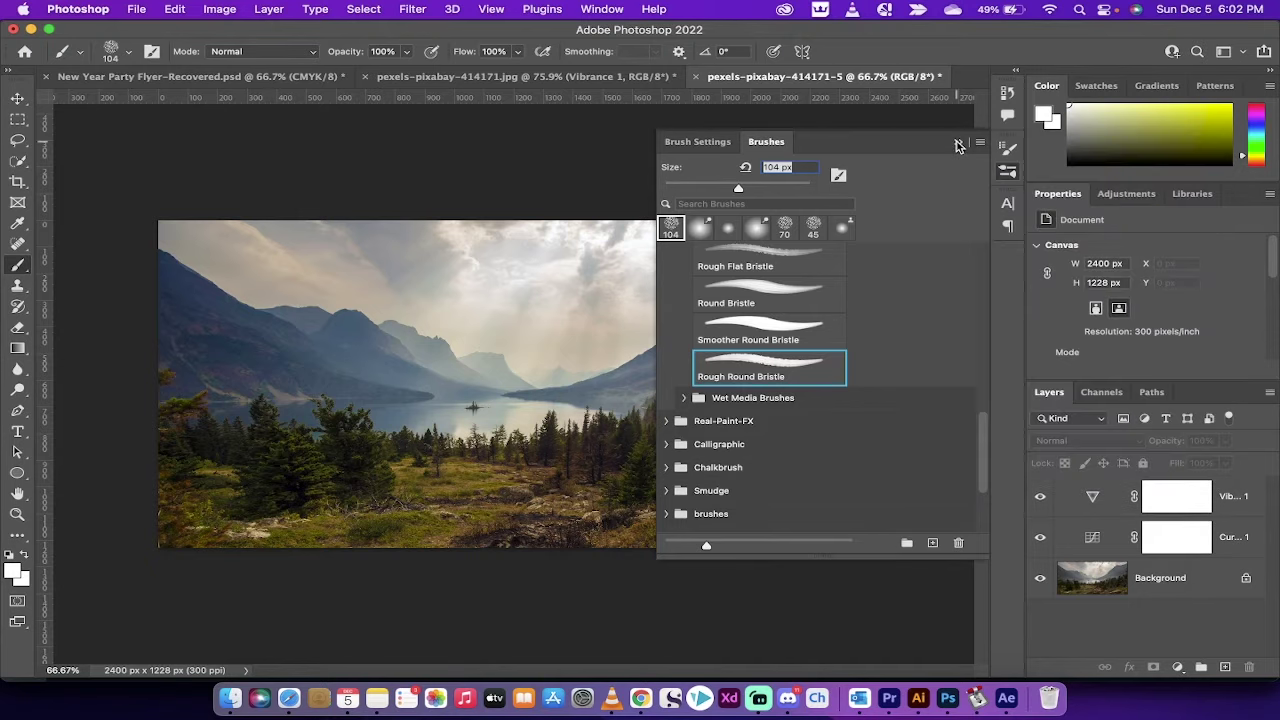
left_click(1007, 172)
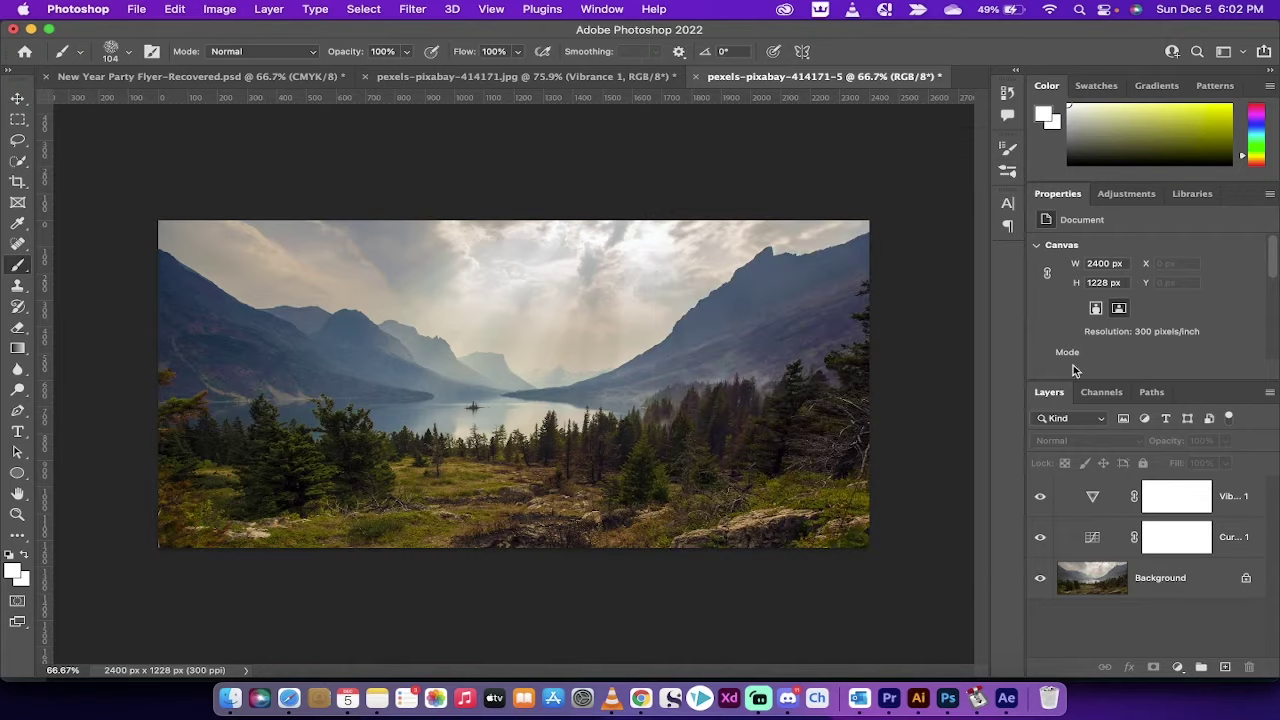
Add a new empty layer above the Vibrance adjustment layer.
left_click(1162, 578)
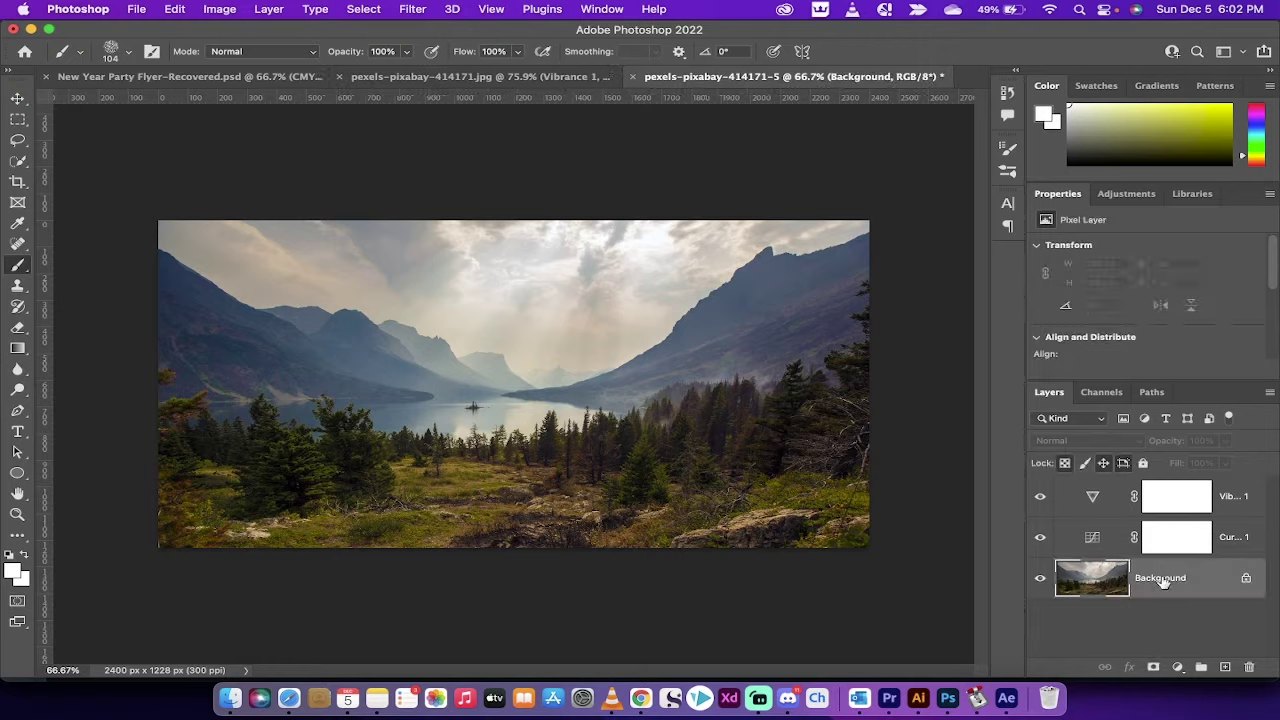
left_click(1232, 505)
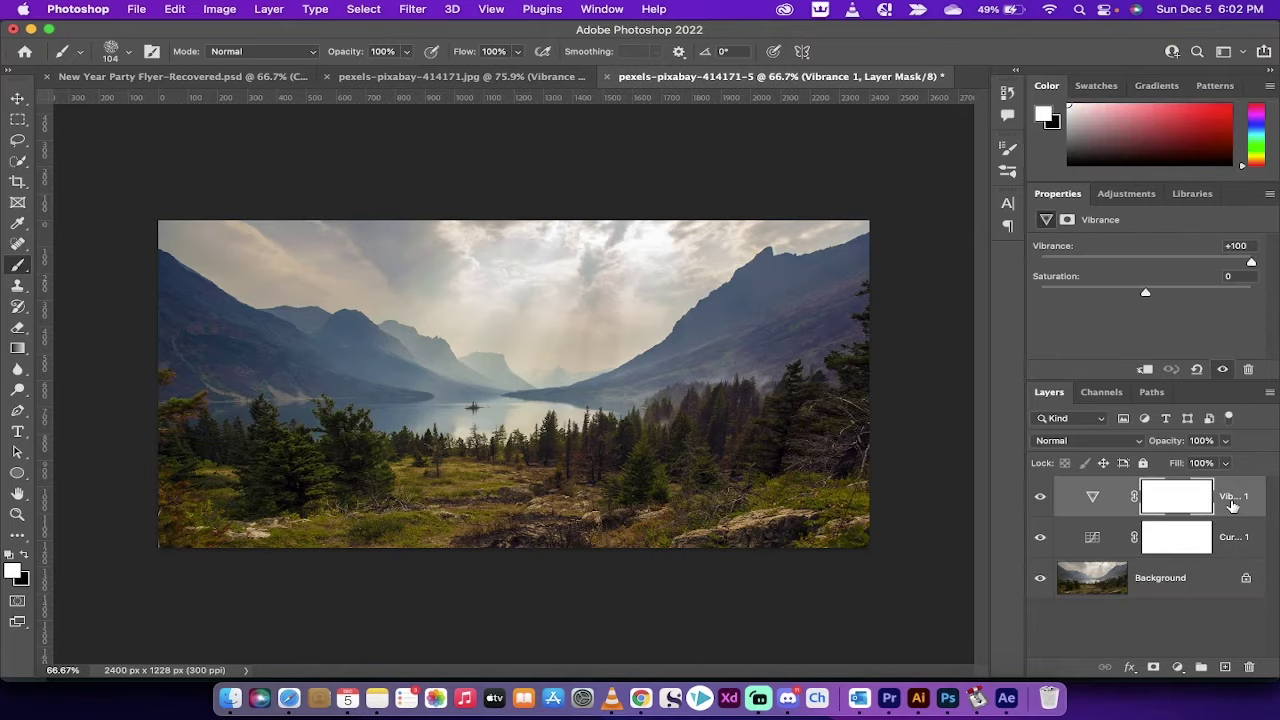
left_click(1225, 667)
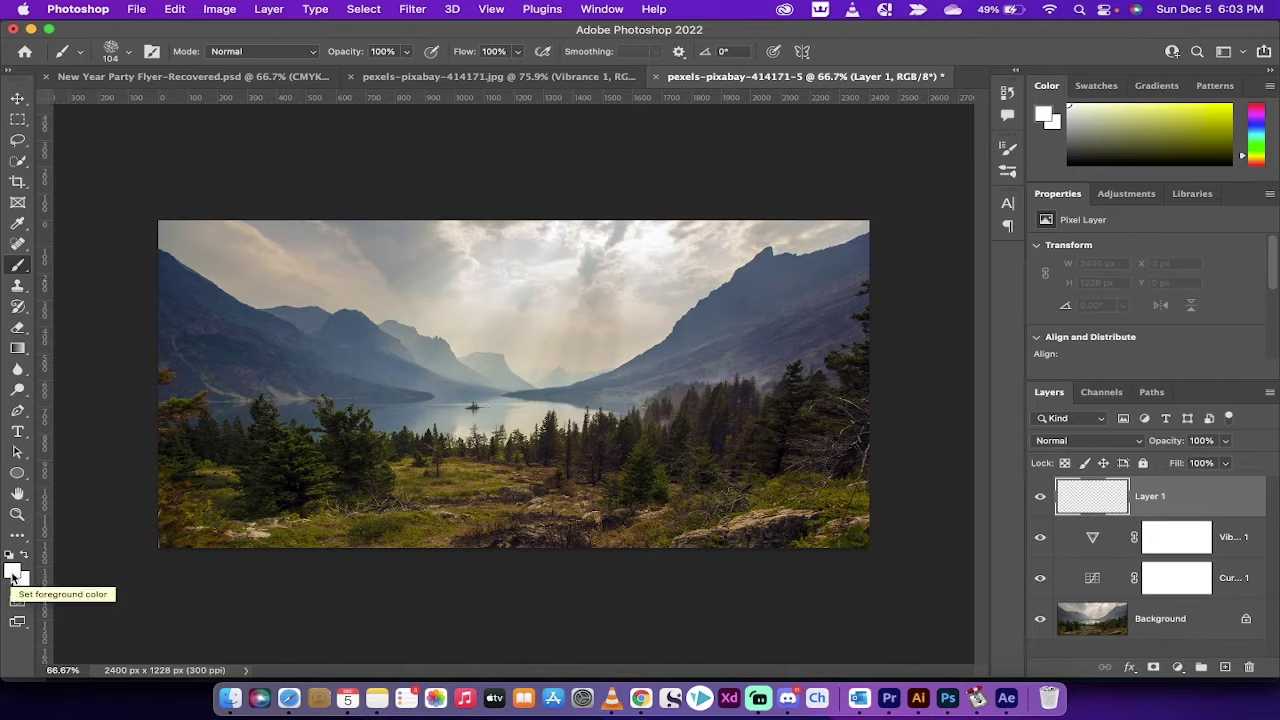
Set the foreground color to bright yellow (#fffc00) and paint a sun about 200 by 176 px in the upper sky.
left_click(12, 574)
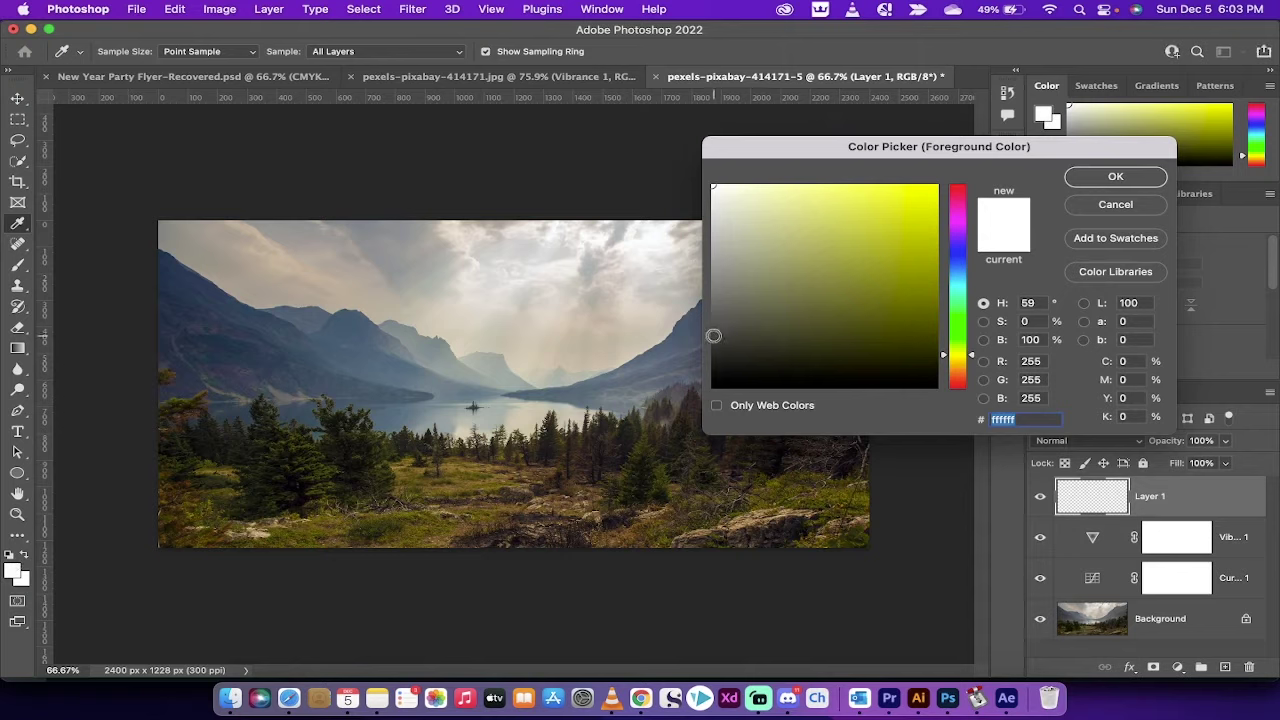
left_click_drag(870, 200, 957, 167)
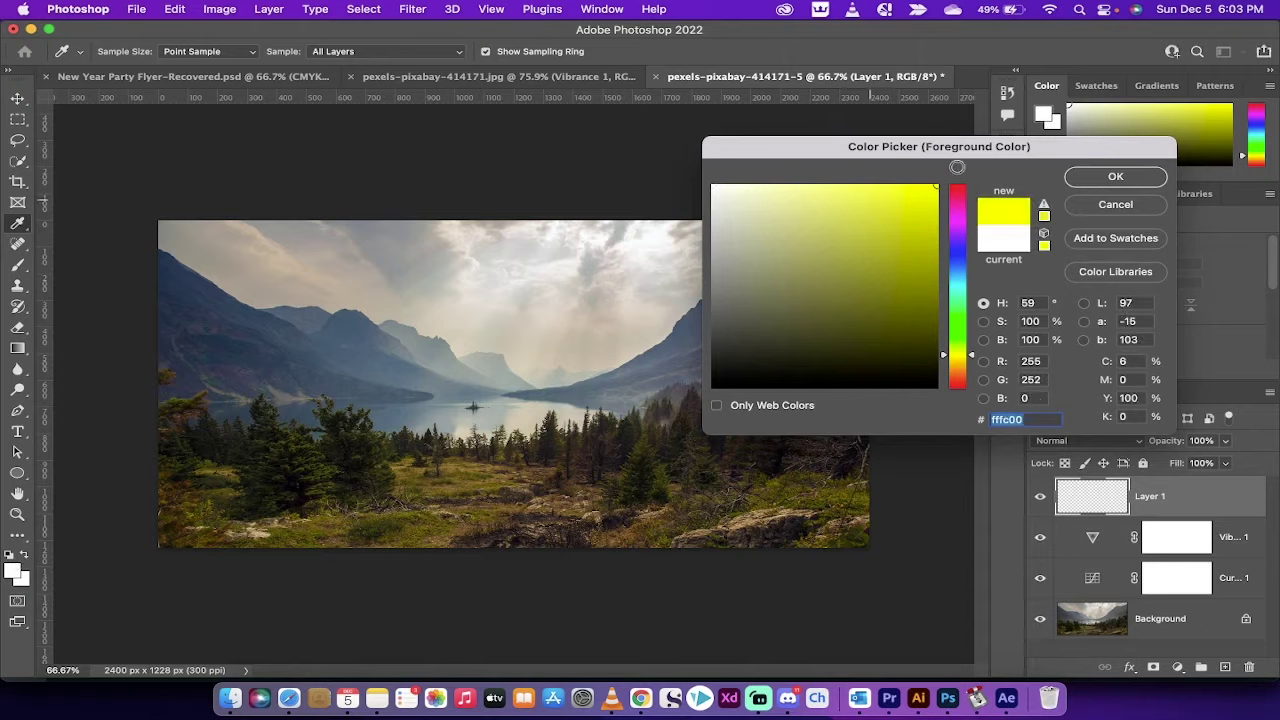
left_click(1112, 177)
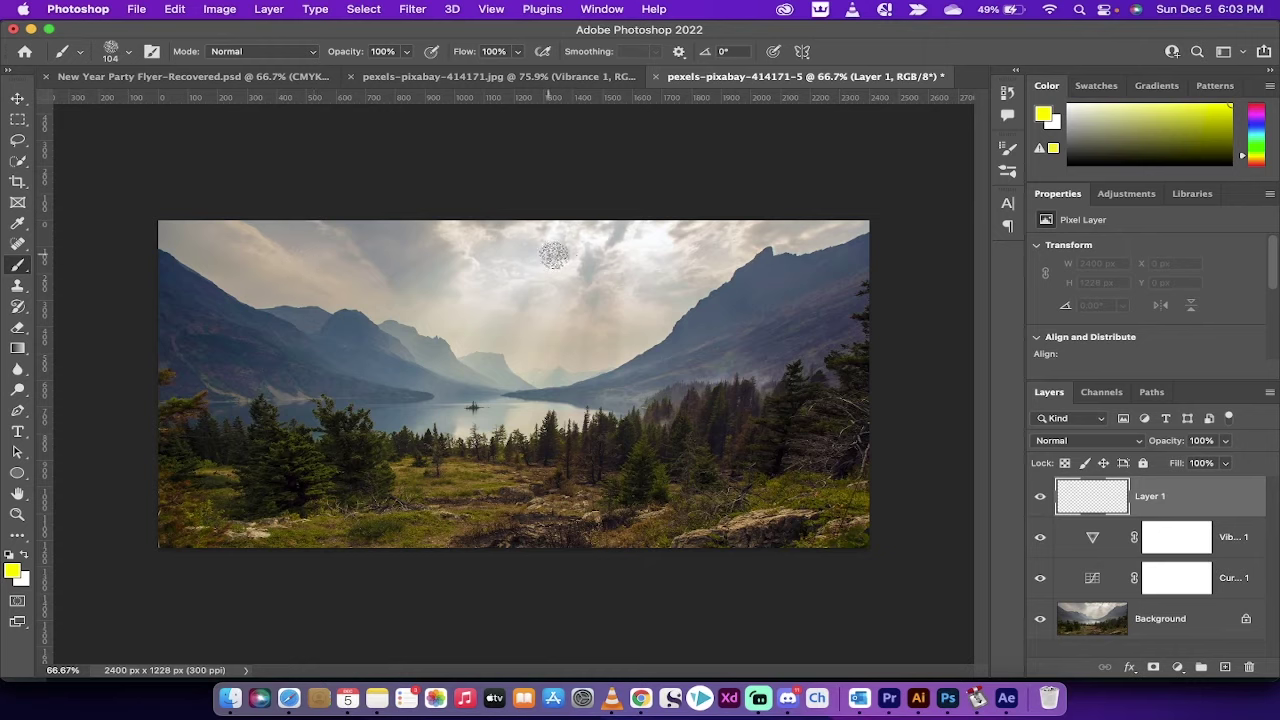
left_click_drag(569, 258, 578, 266)
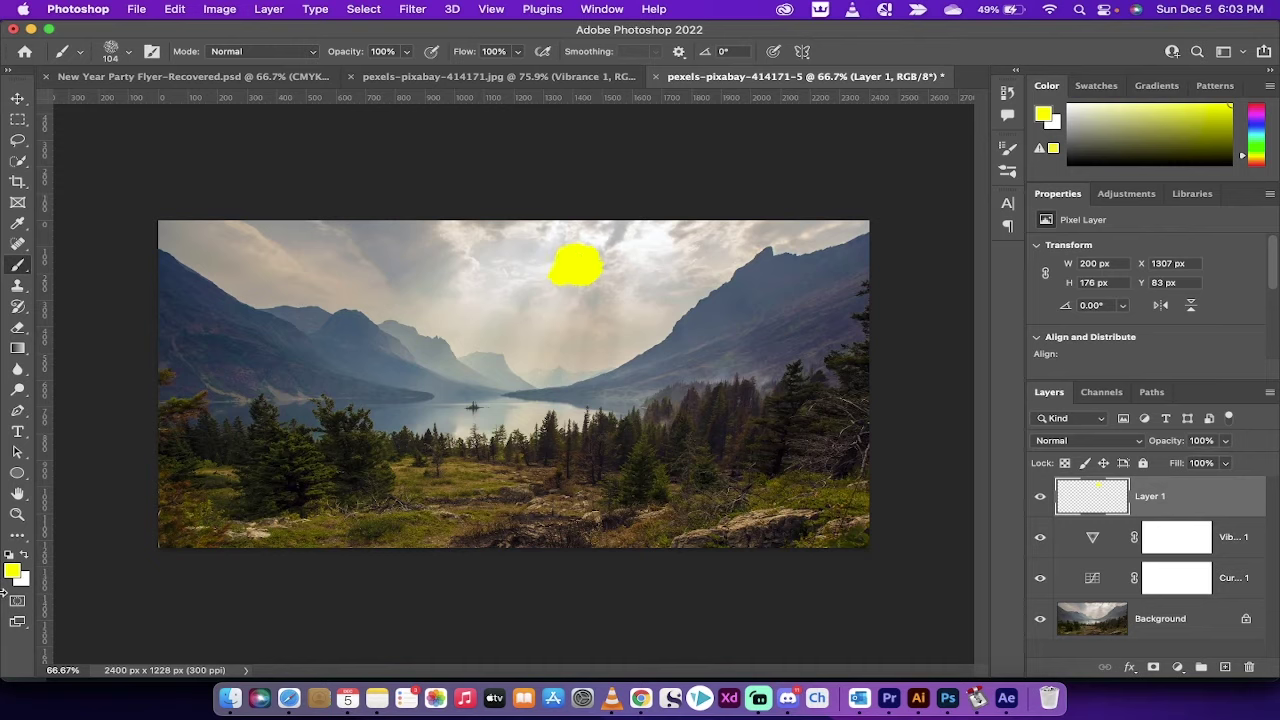
Set the foreground color to white (#ffffff) and dab six small bristle spots across the sky around the yellow sun.
left_click(13, 571)
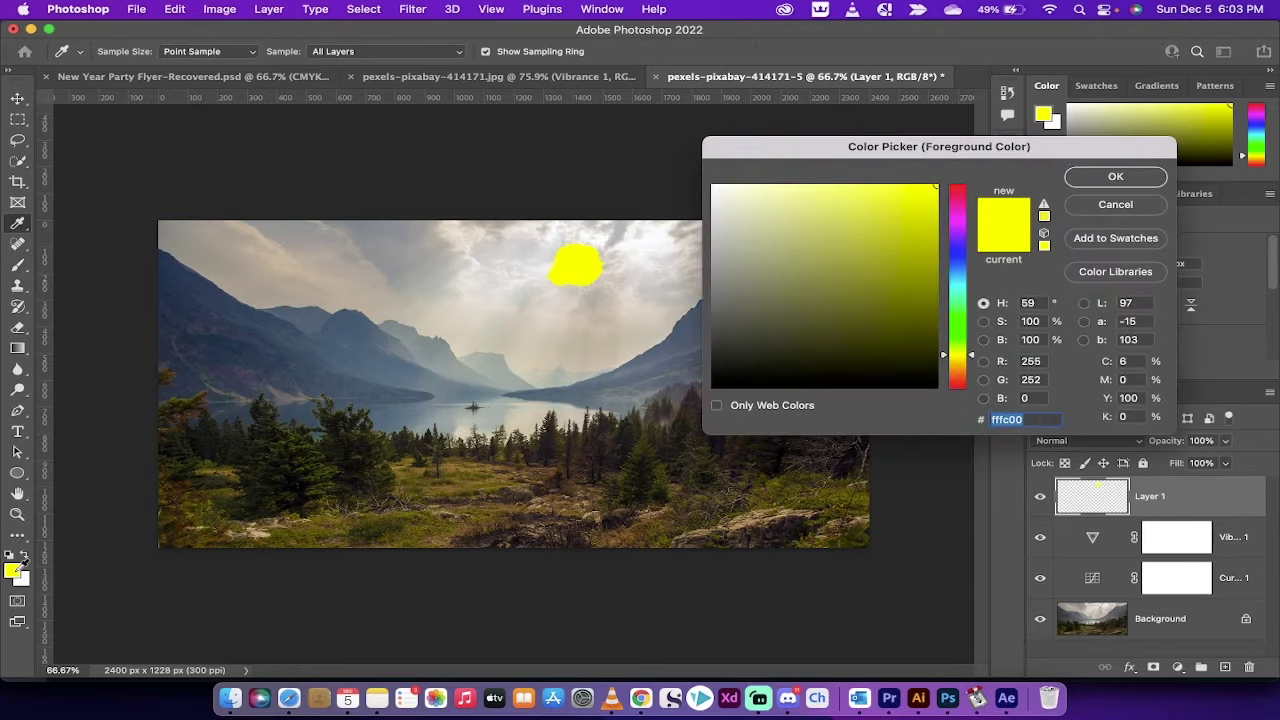
mouse_move(728, 316)
left_mouse_down()
mouse_move(740, 258)
mouse_move(668, 125)
left_mouse_up()
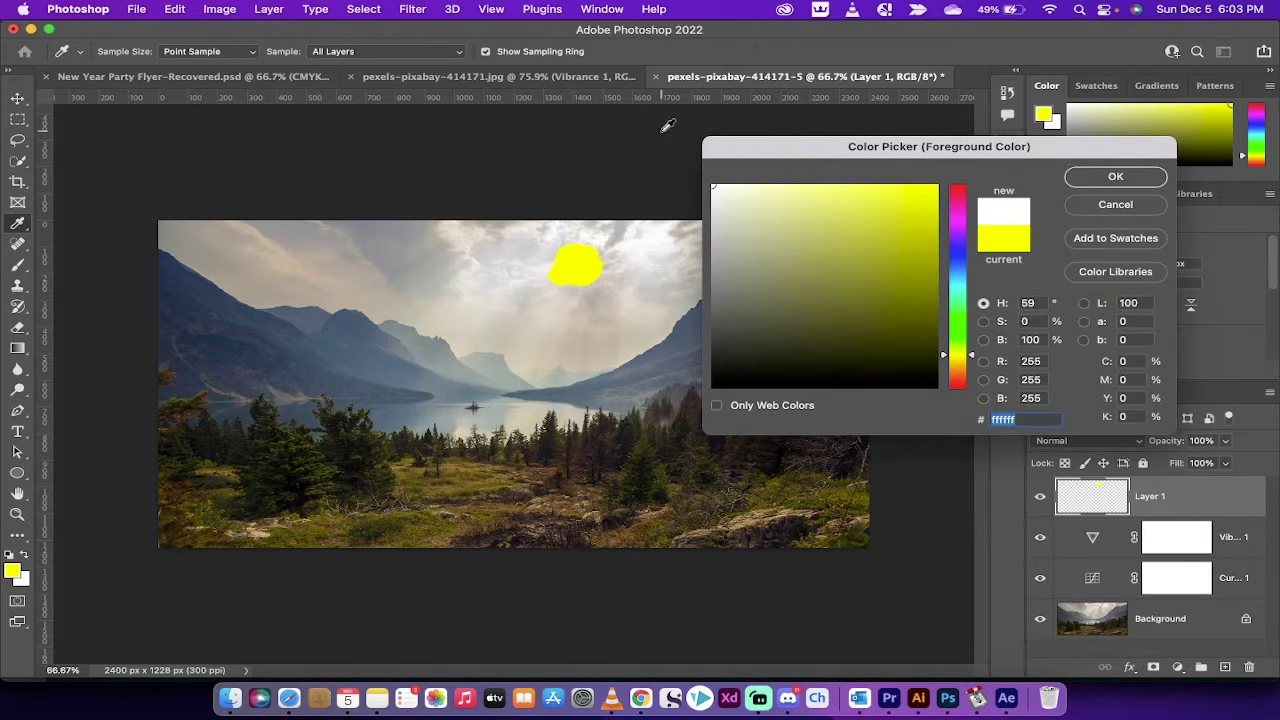
left_click(1115, 177)
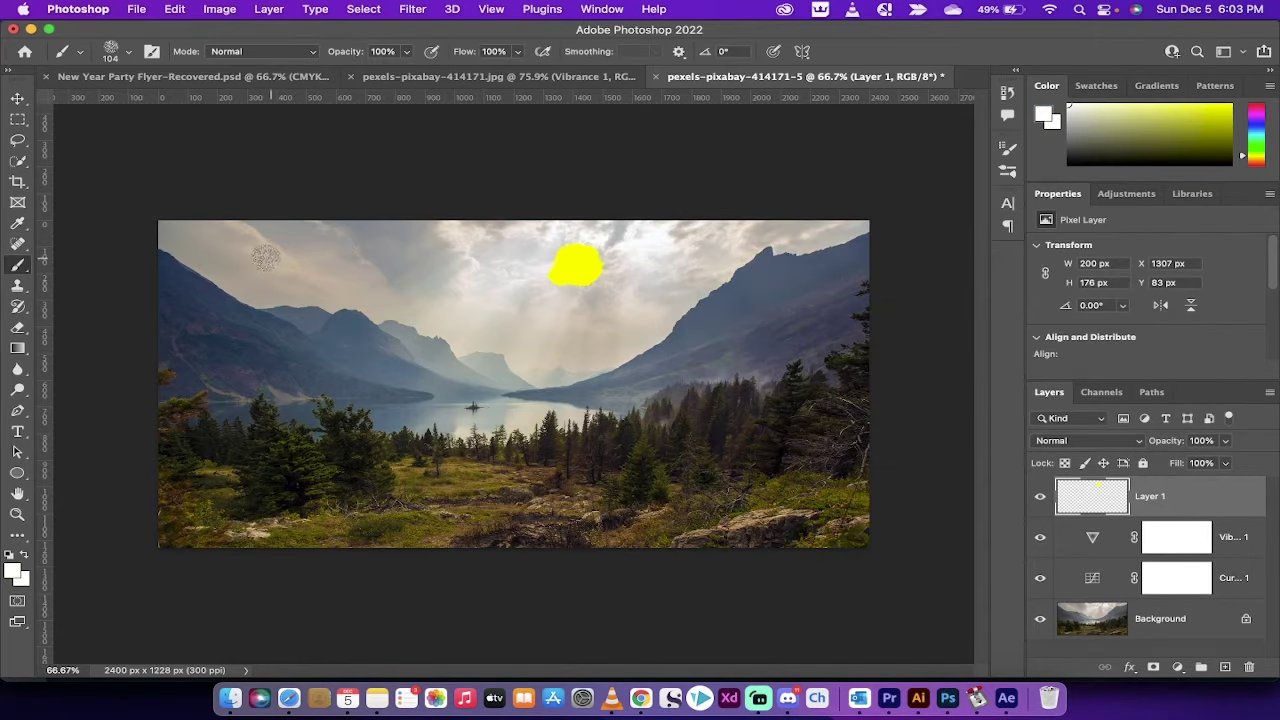
left_click_drag(246, 250, 246, 250)
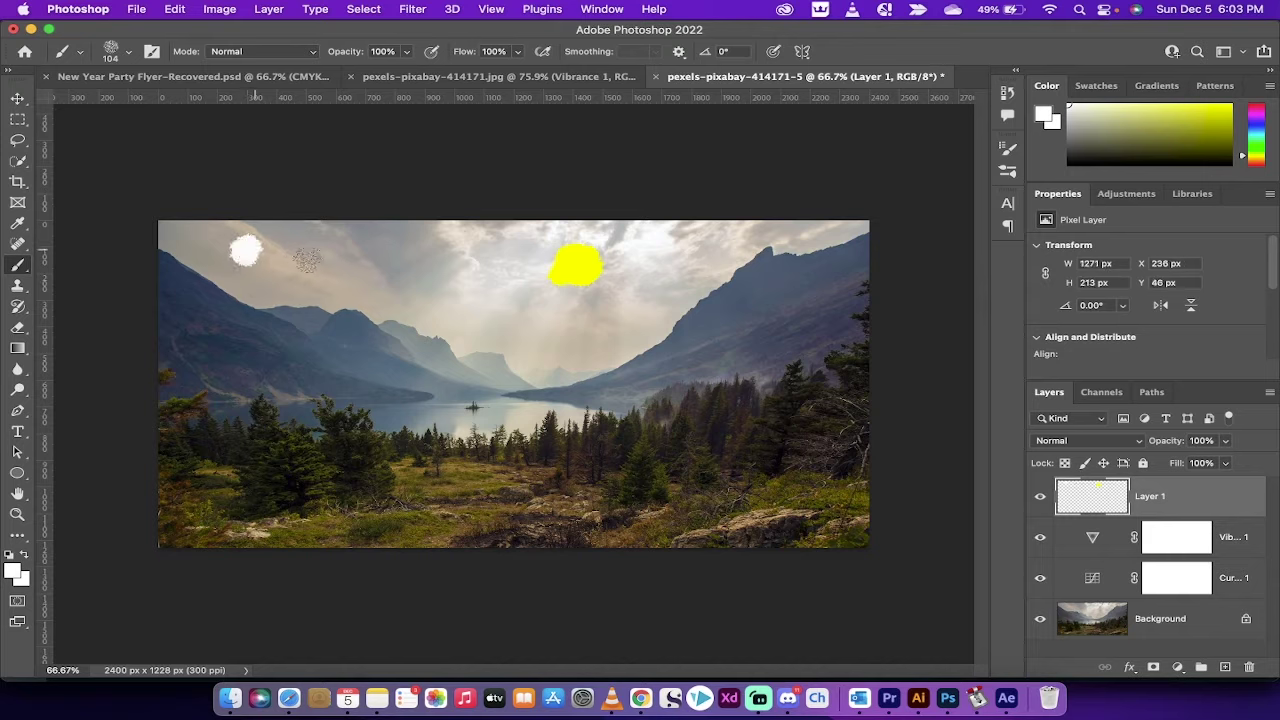
left_click_drag(345, 288, 358, 292)
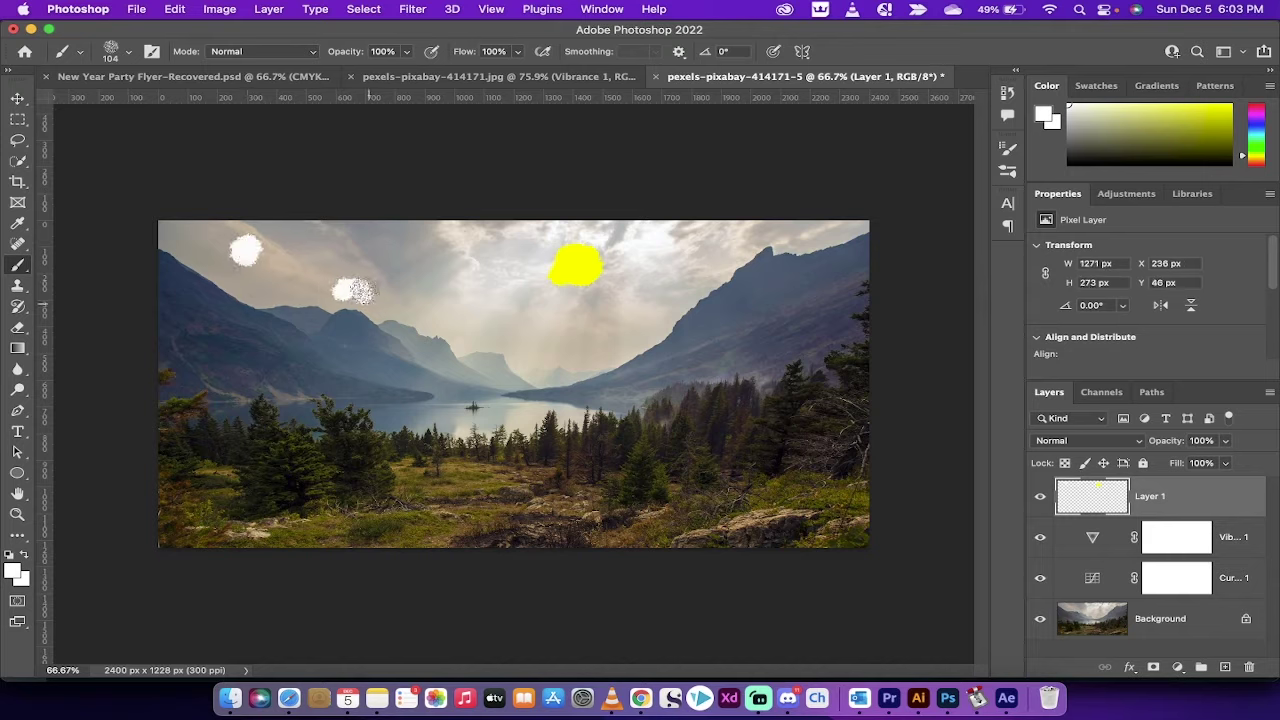
left_click(430, 250)
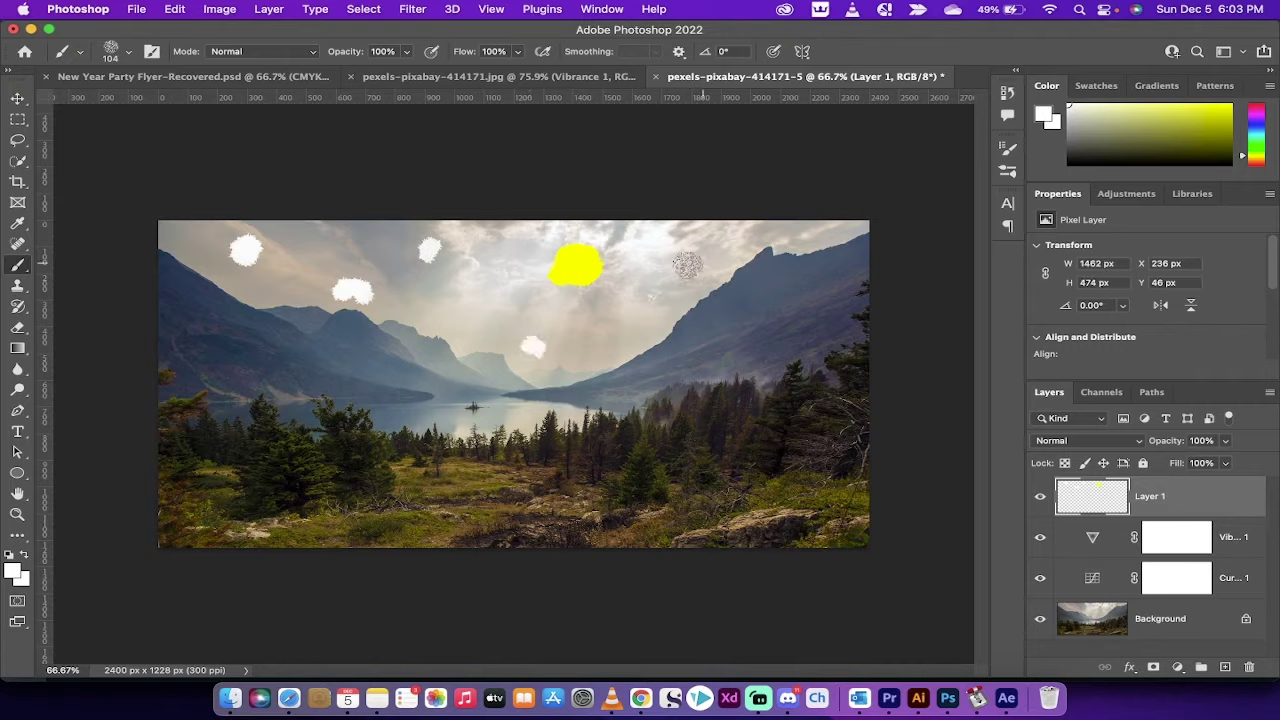
left_click(665, 290)
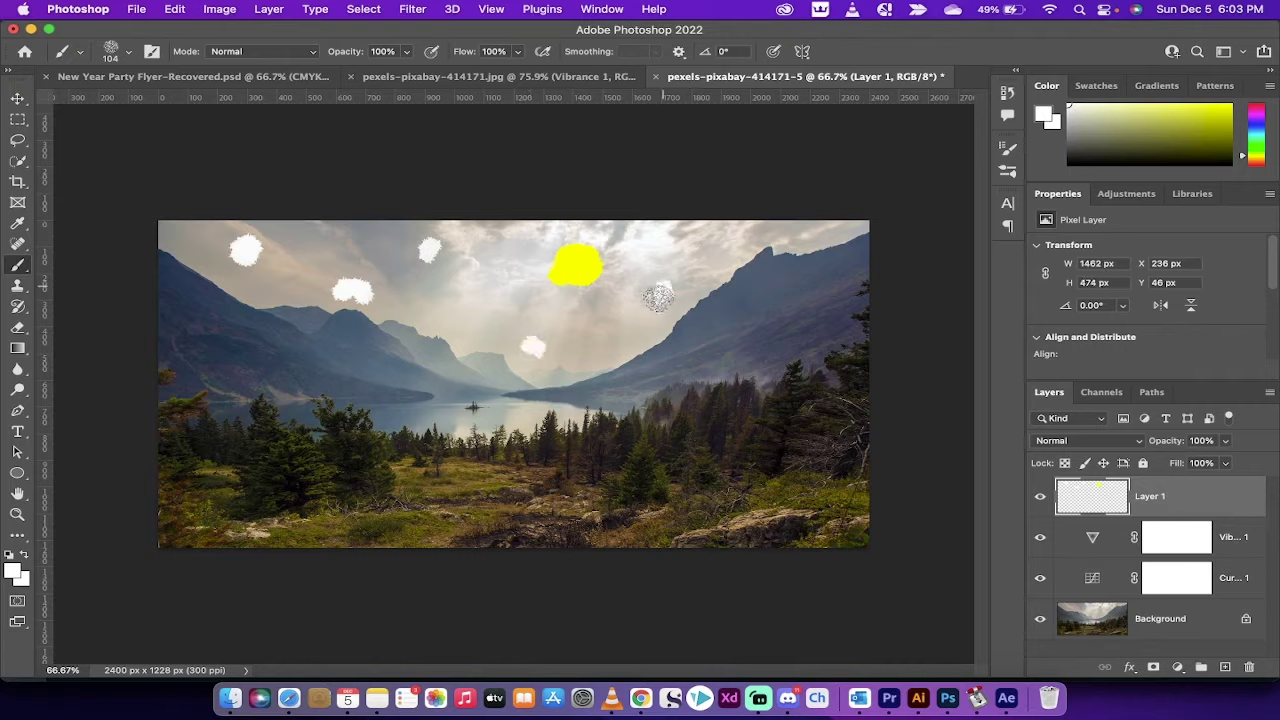
left_click(735, 233)
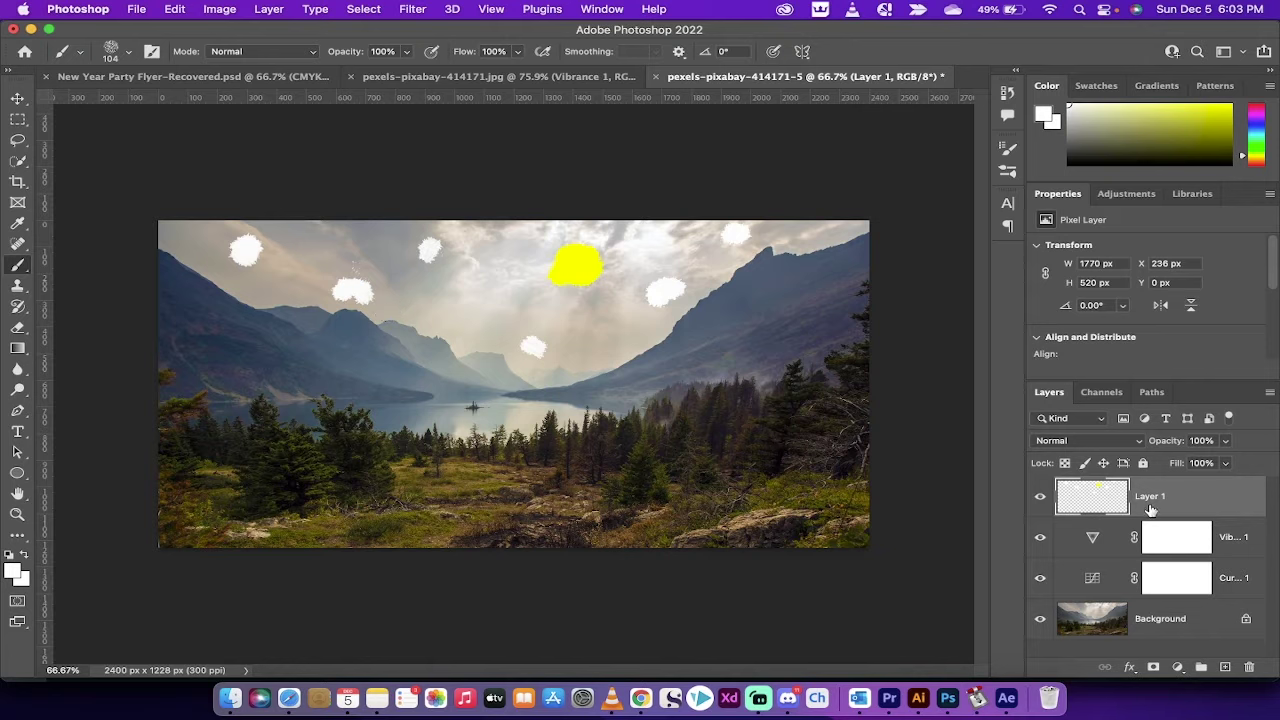
Convert all the layers, from Layer 1 down to Background, into a single smart object.
left_click(18, 100)
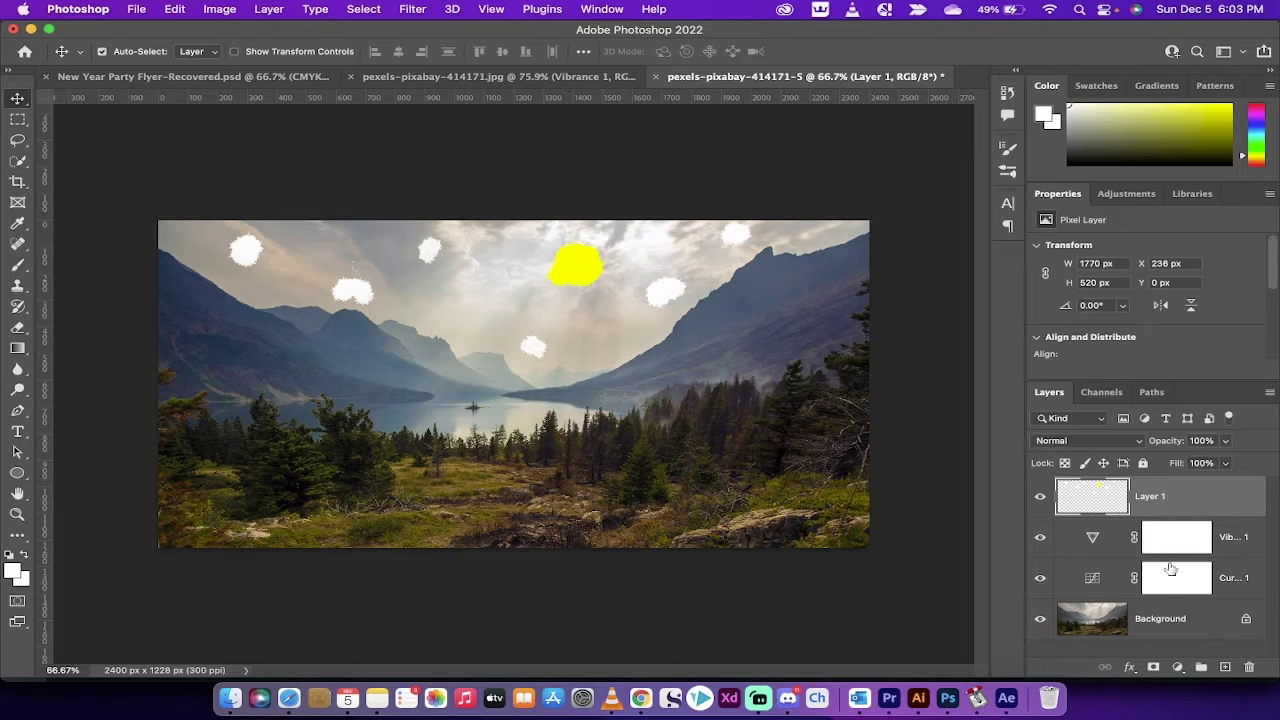
left_click(1170, 622, "shift")
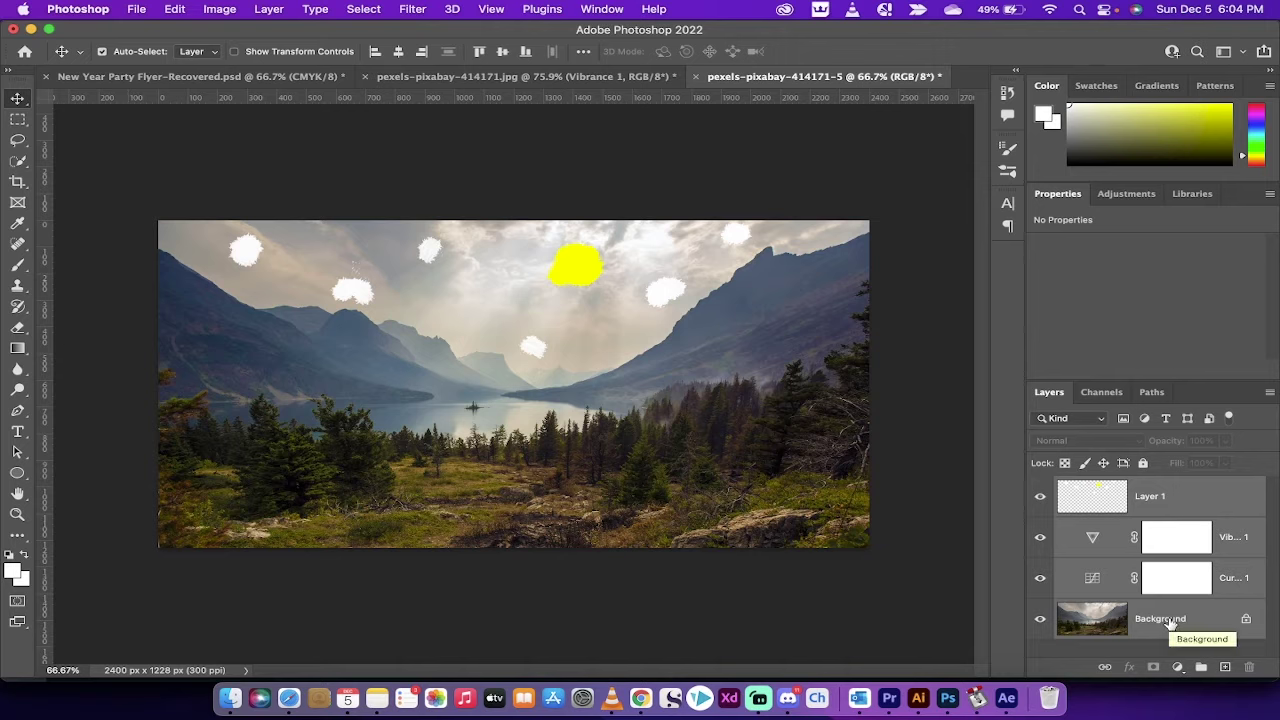
right_click(1170, 622)
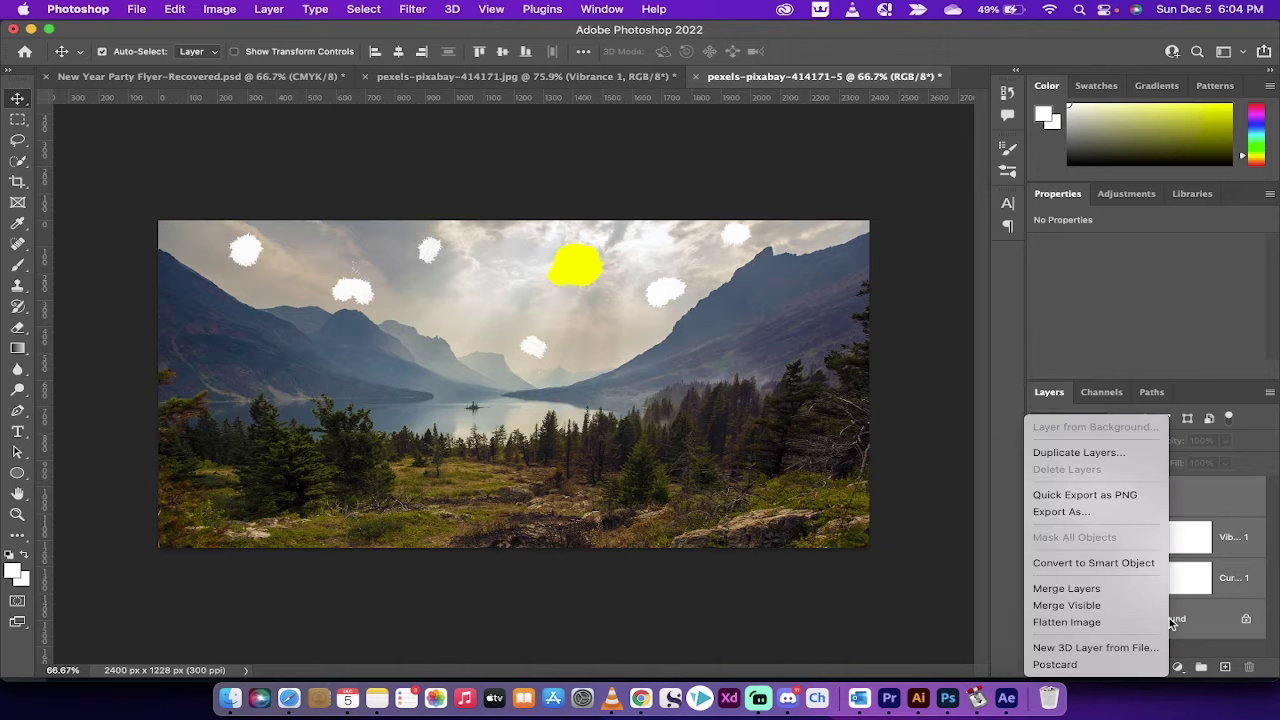
left_click(1122, 564)
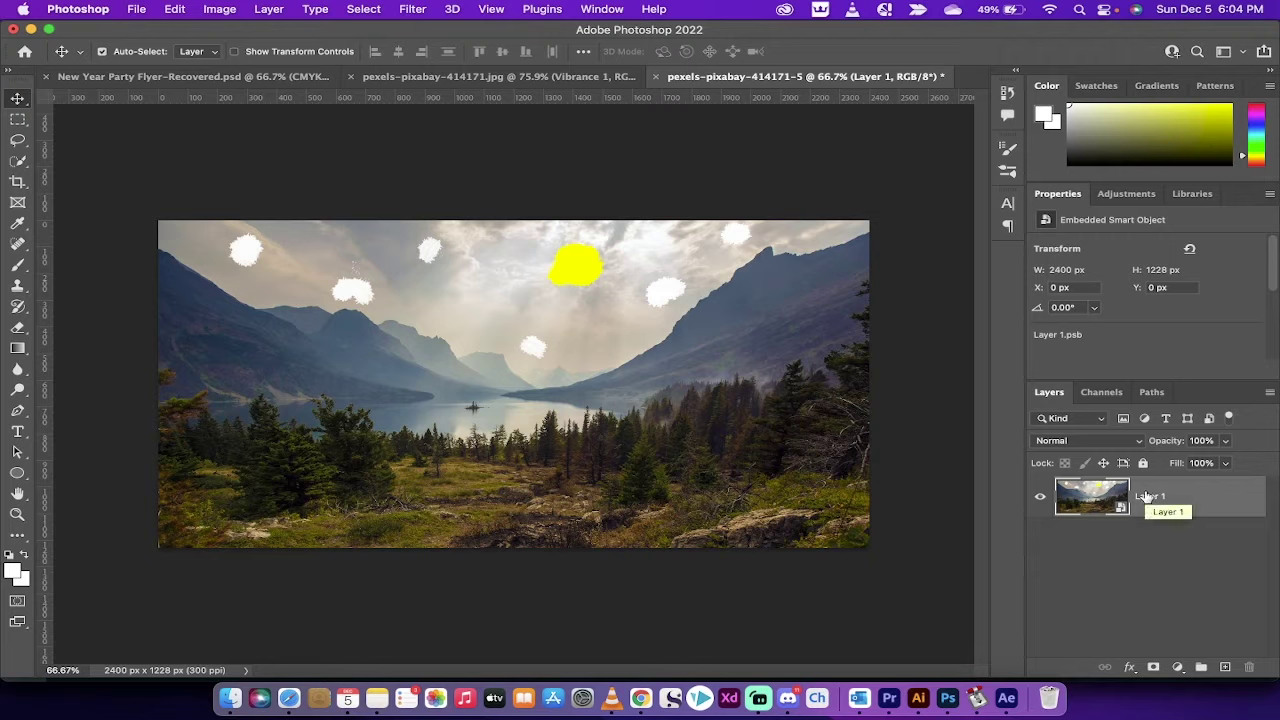
Apply the Filter Gallery's Glass effect above Paint Daubs, with distortion 10, smoothness 12, Canvas texture and 100% scaling.
left_click(413, 8)
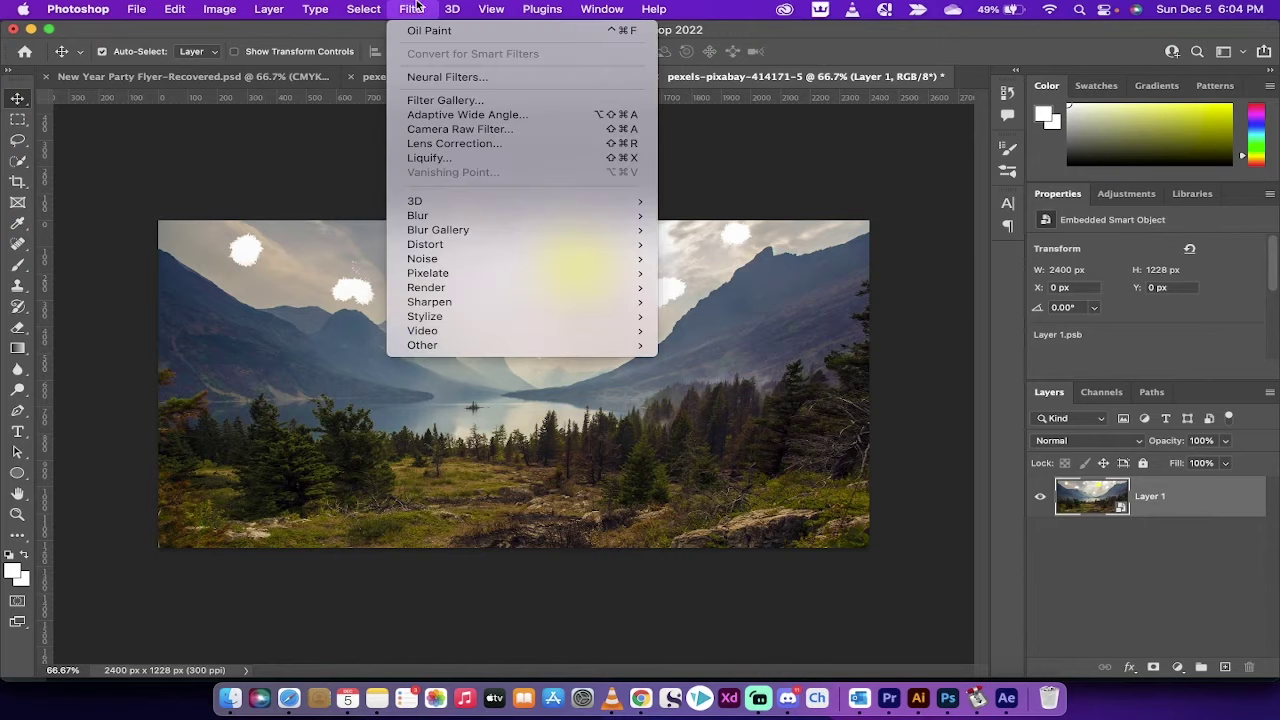
left_click(434, 101)
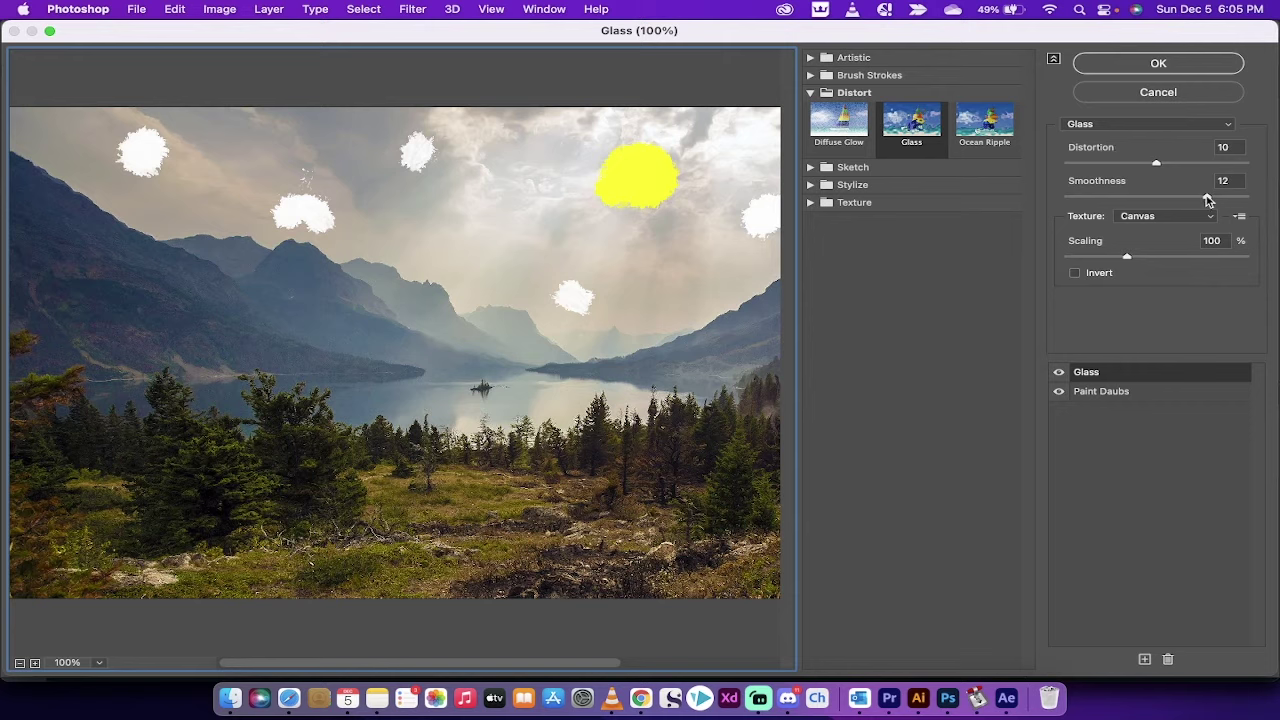
left_click(1162, 221)
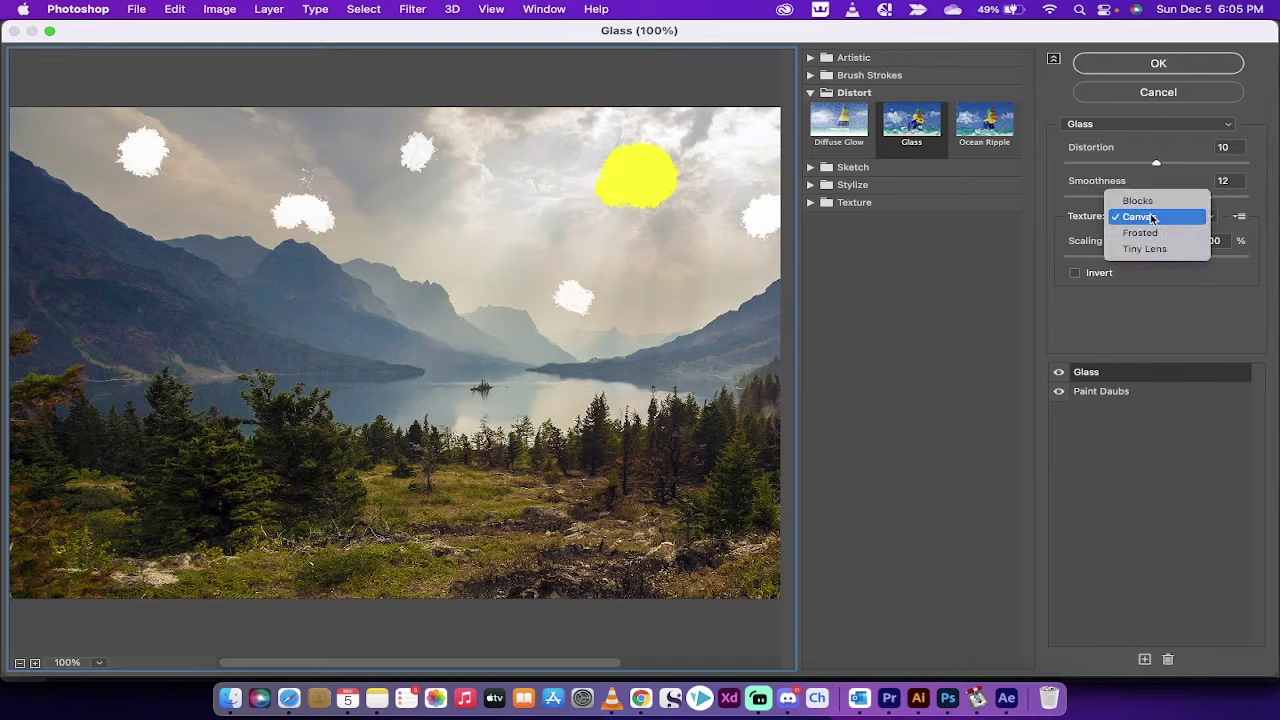
left_click(1152, 218)
left_click(1151, 216)
left_click(1147, 202)
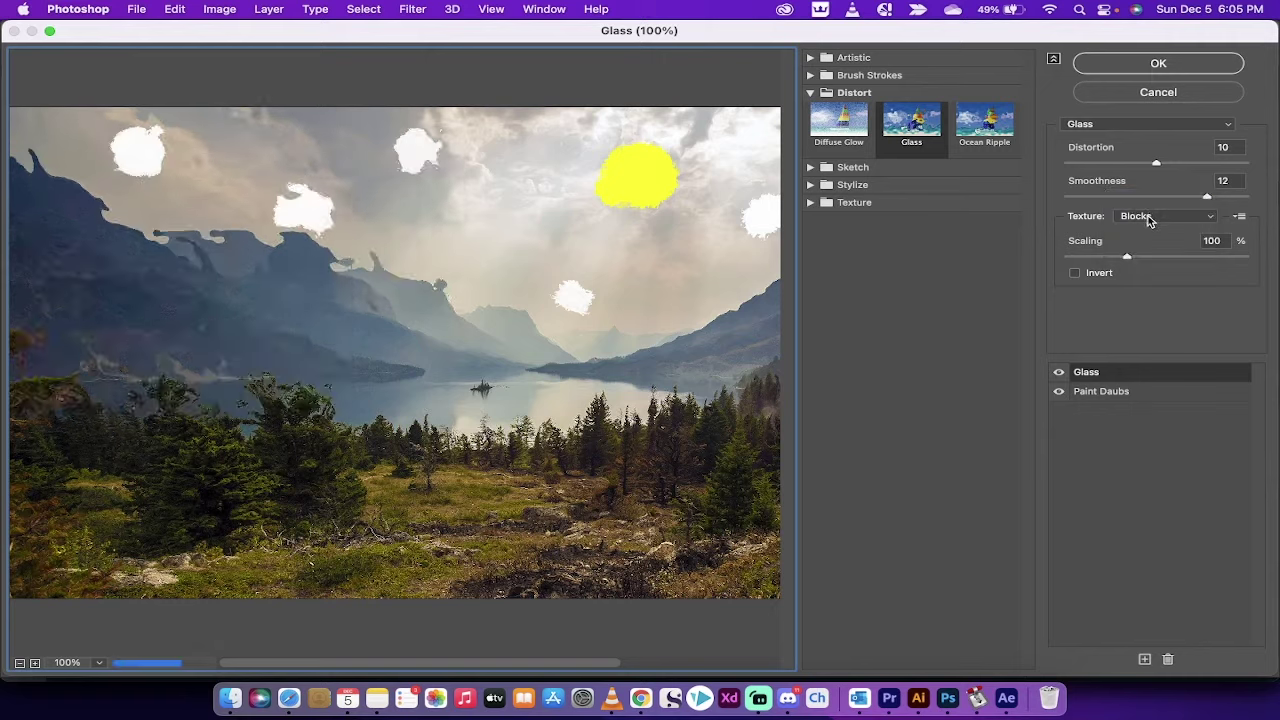
left_click(1146, 219)
left_click(1145, 217)
left_click(1145, 224)
left_click(1145, 231)
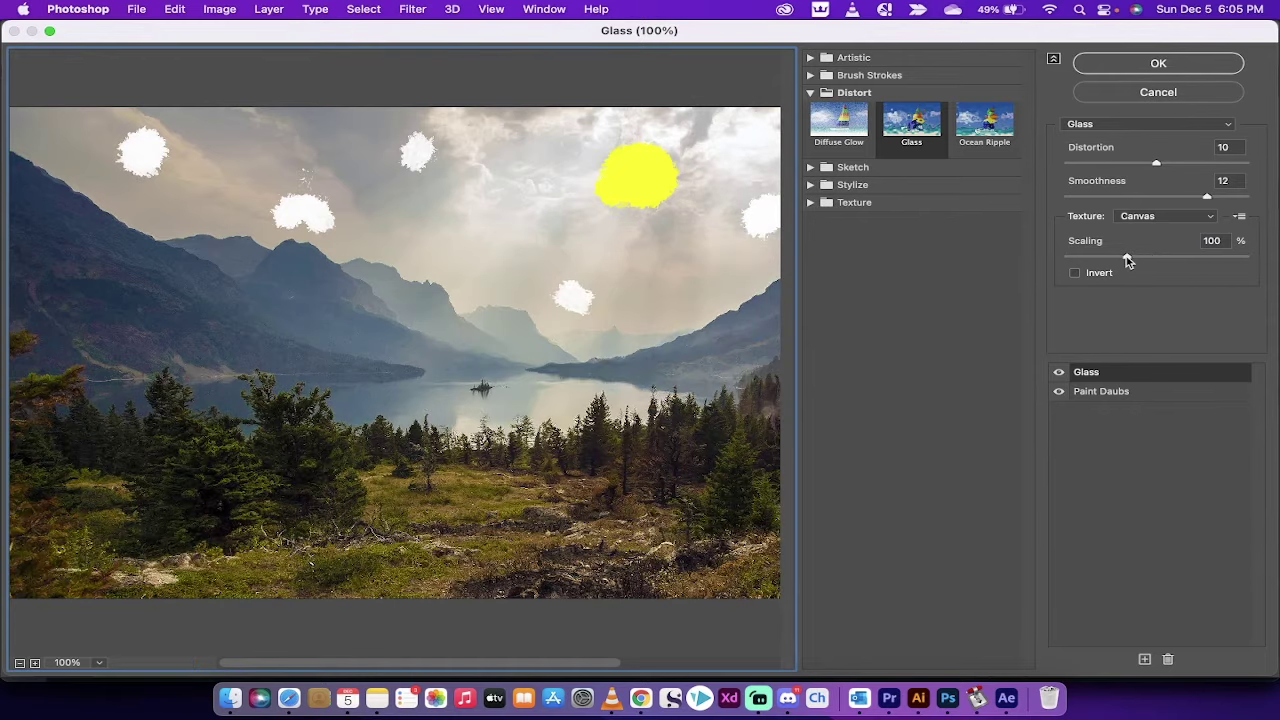
left_click(1113, 66)
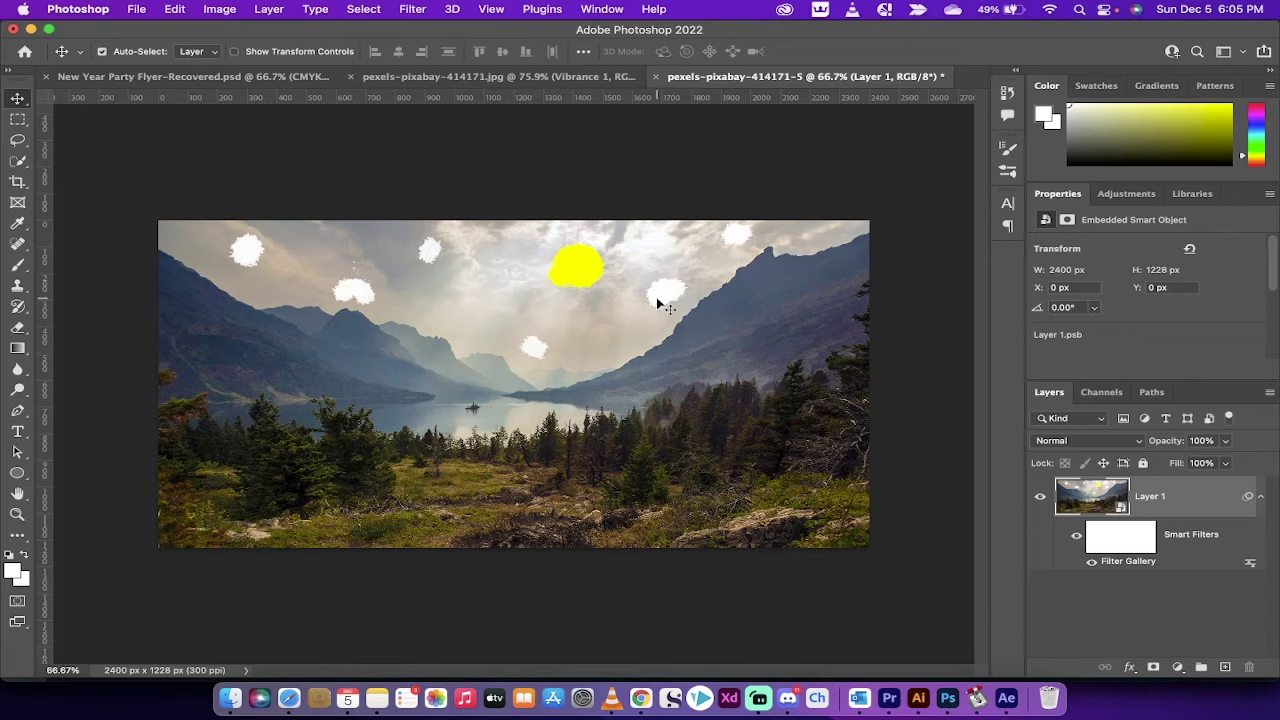
Apply the Oil Paint filter with stylization 10, cleanliness 3.5, scale 5, bristle detail 10, lighting angle -60 and shine 1.2.
left_click(413, 9)
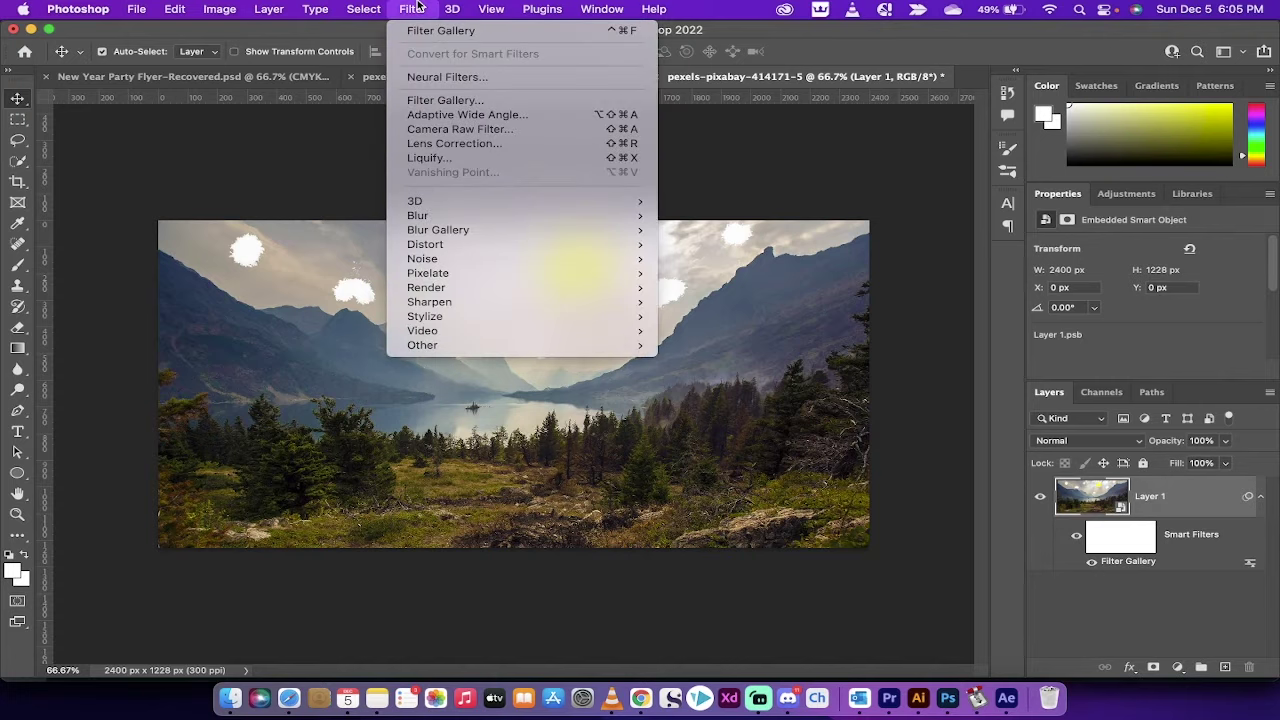
mouse_move(465, 316)
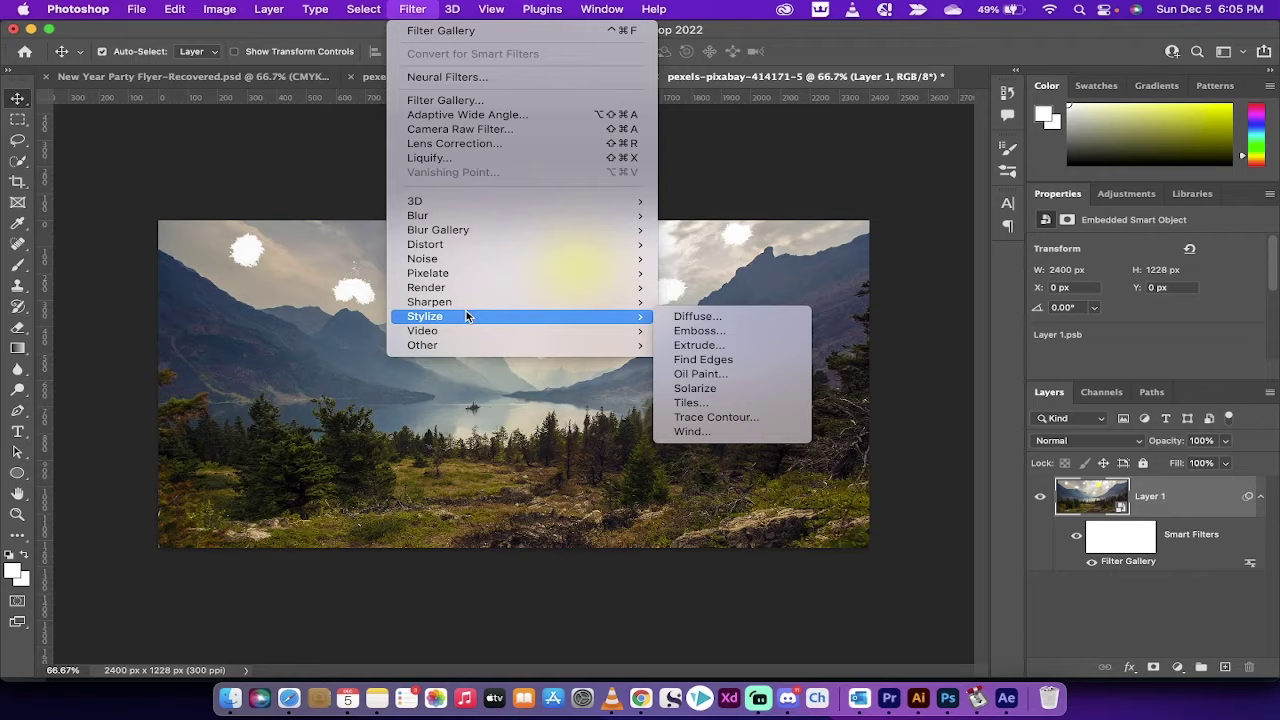
left_click(737, 374)
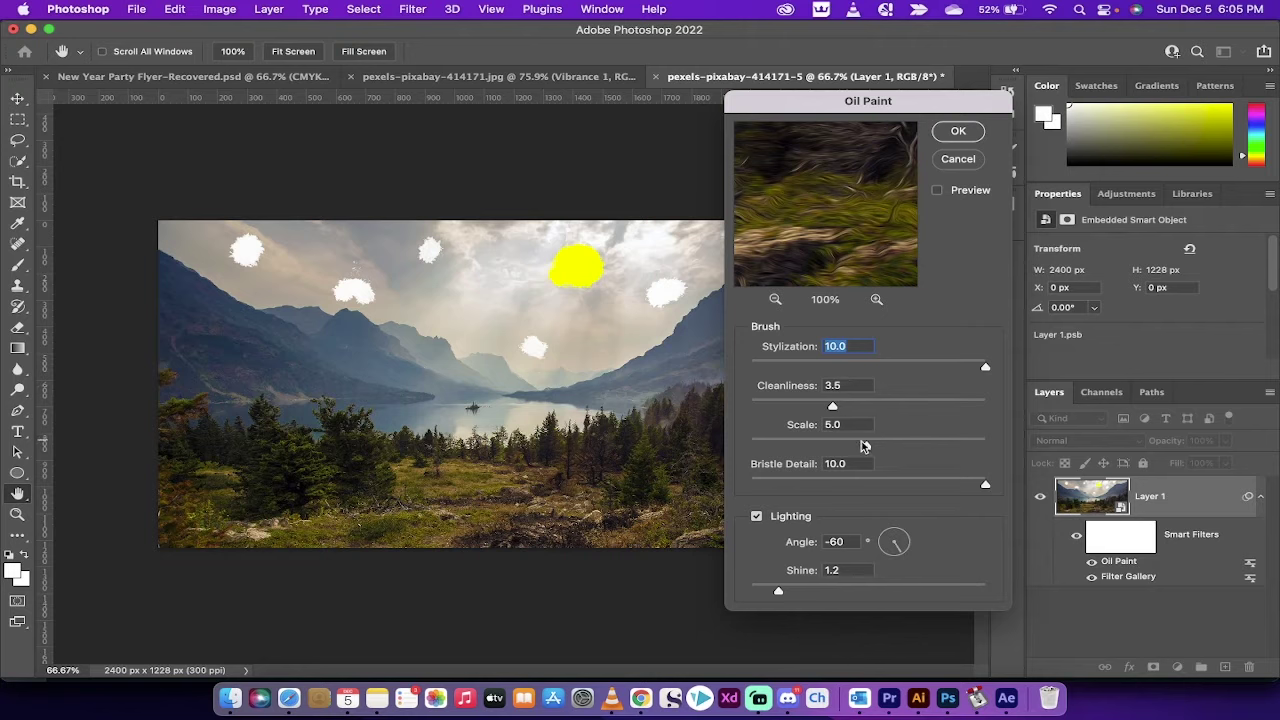
left_click(848, 570)
left_click(958, 134)
left_click(958, 134)
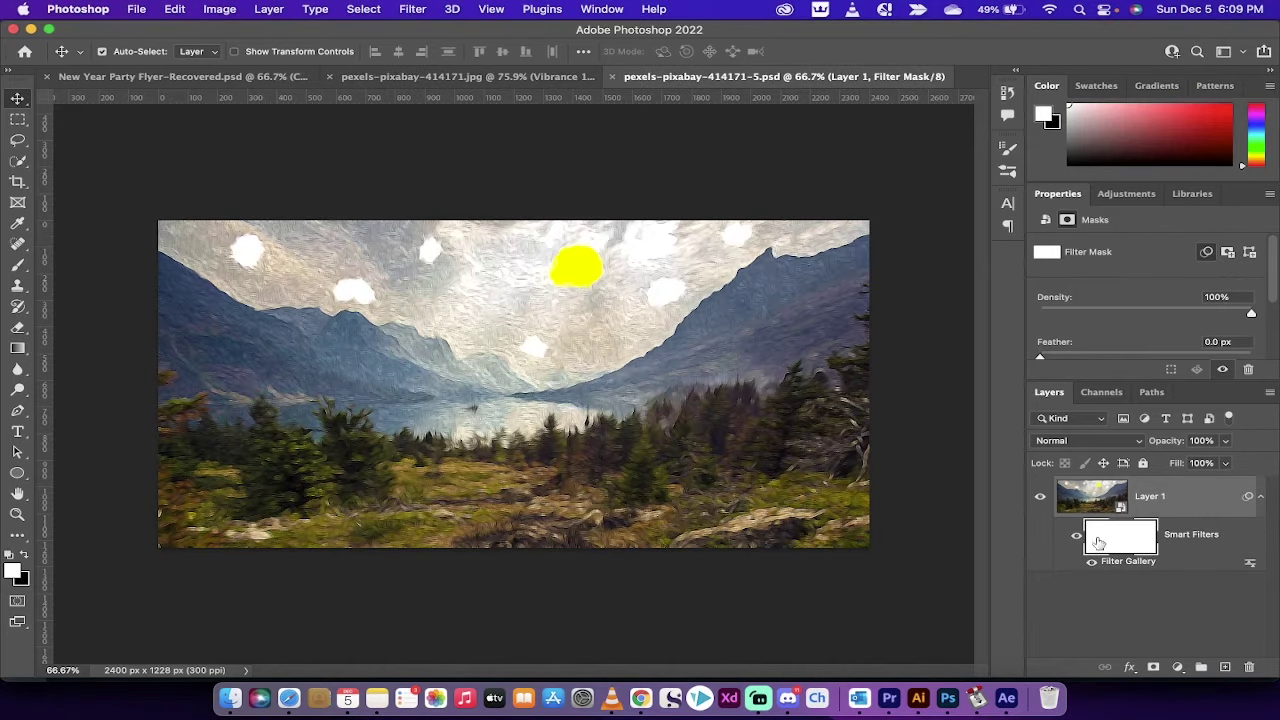
With the smart filter mask active, use the Quick Selection tool to select the yellow sun and all six white spots in the sky.
left_click(1092, 514)
left_click(1105, 540)
left_click(20, 163)
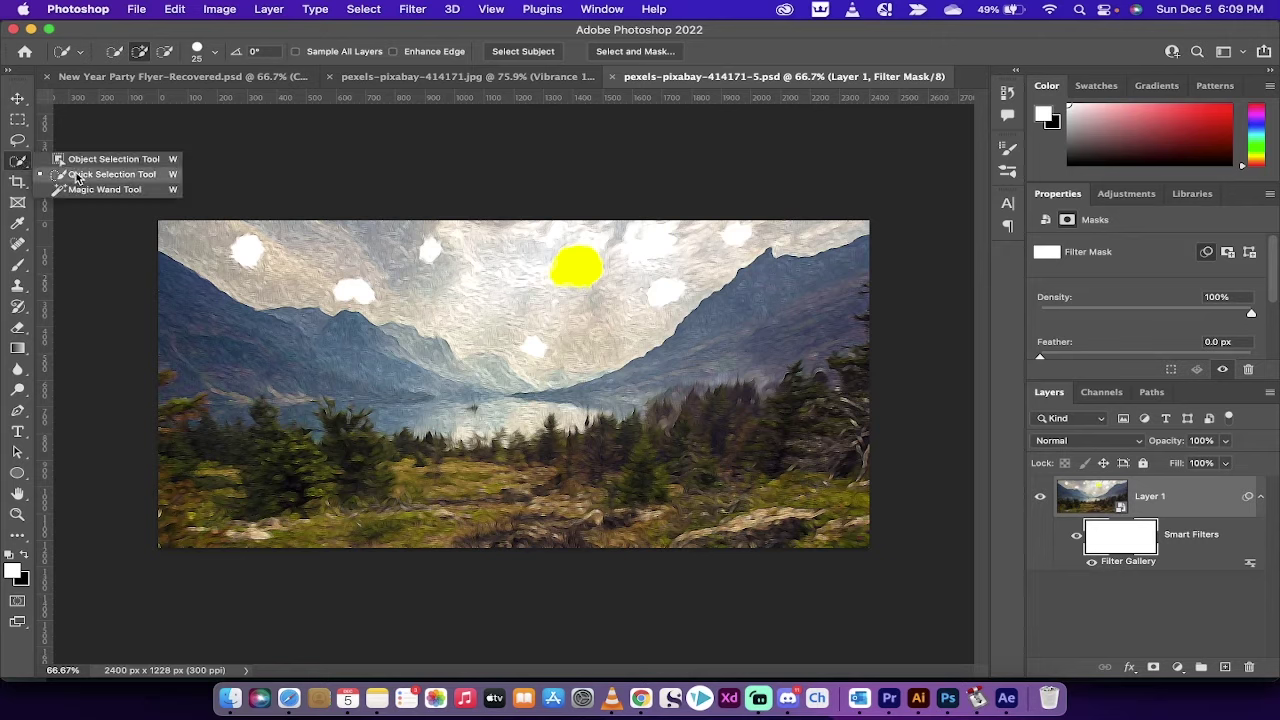
left_click(78, 176)
left_click(246, 251)
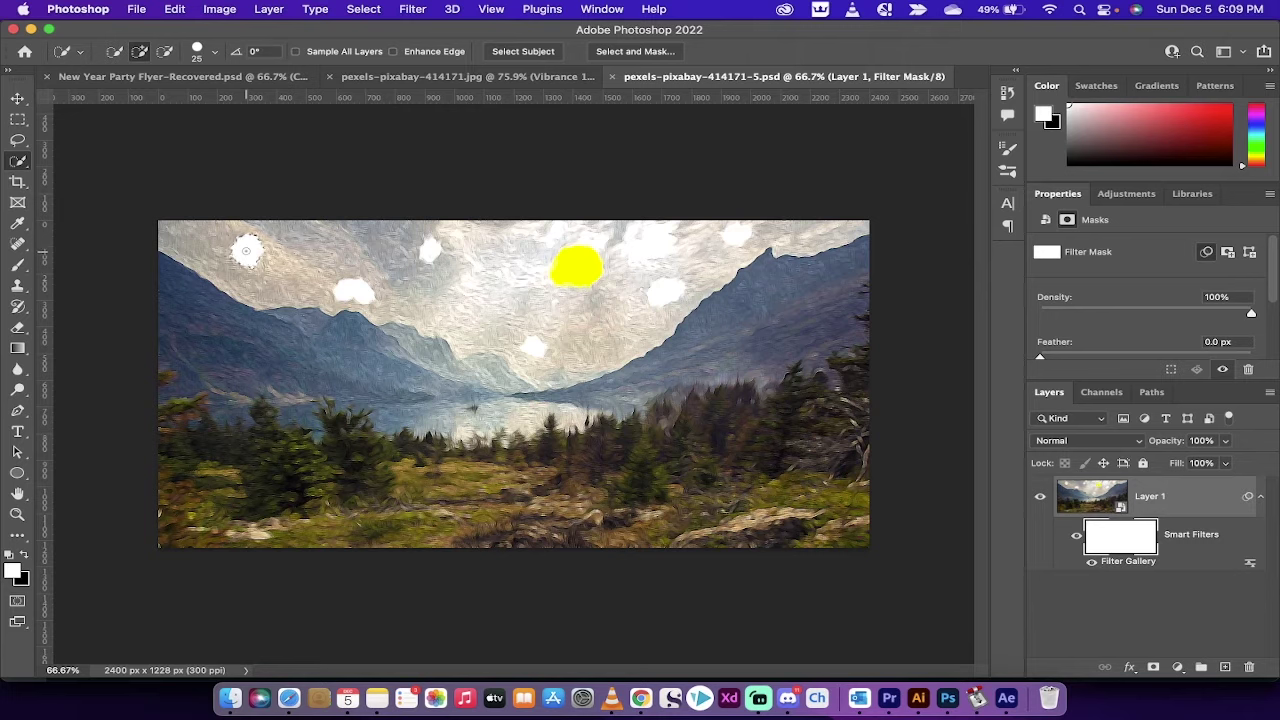
left_click(354, 290)
left_click(429, 250)
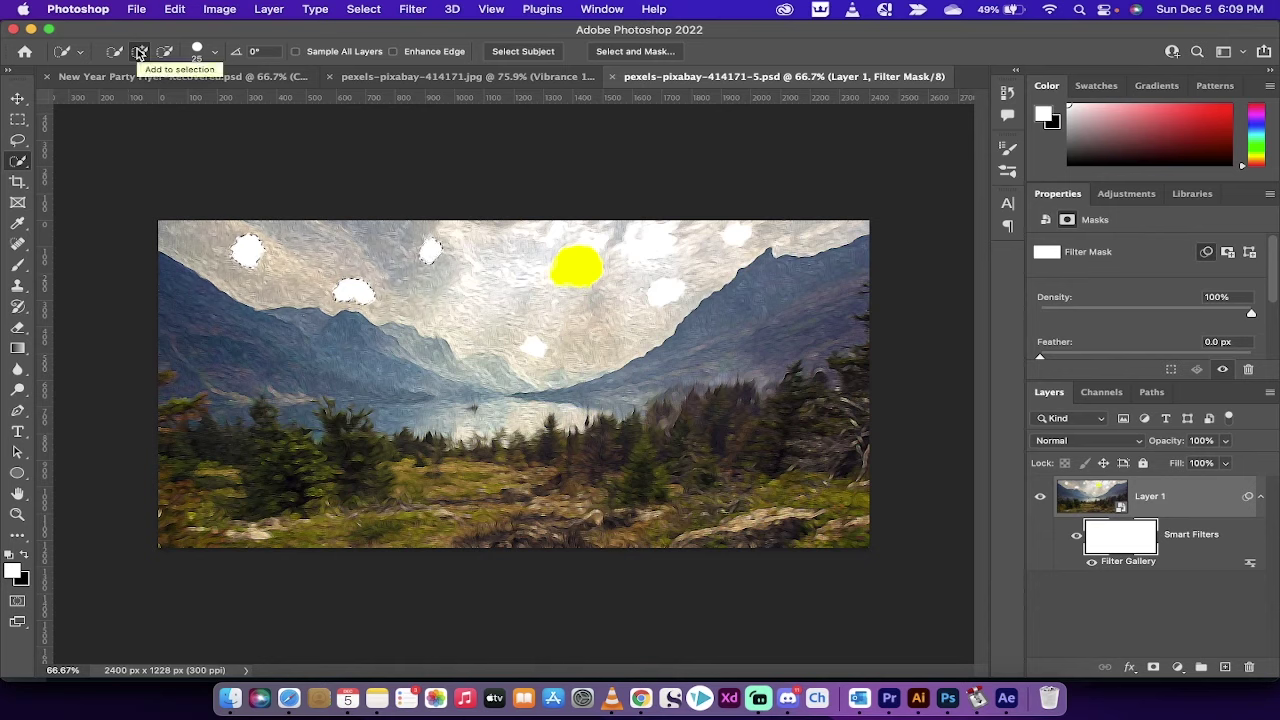
left_click(530, 342)
left_click(577, 266)
left_click(665, 288)
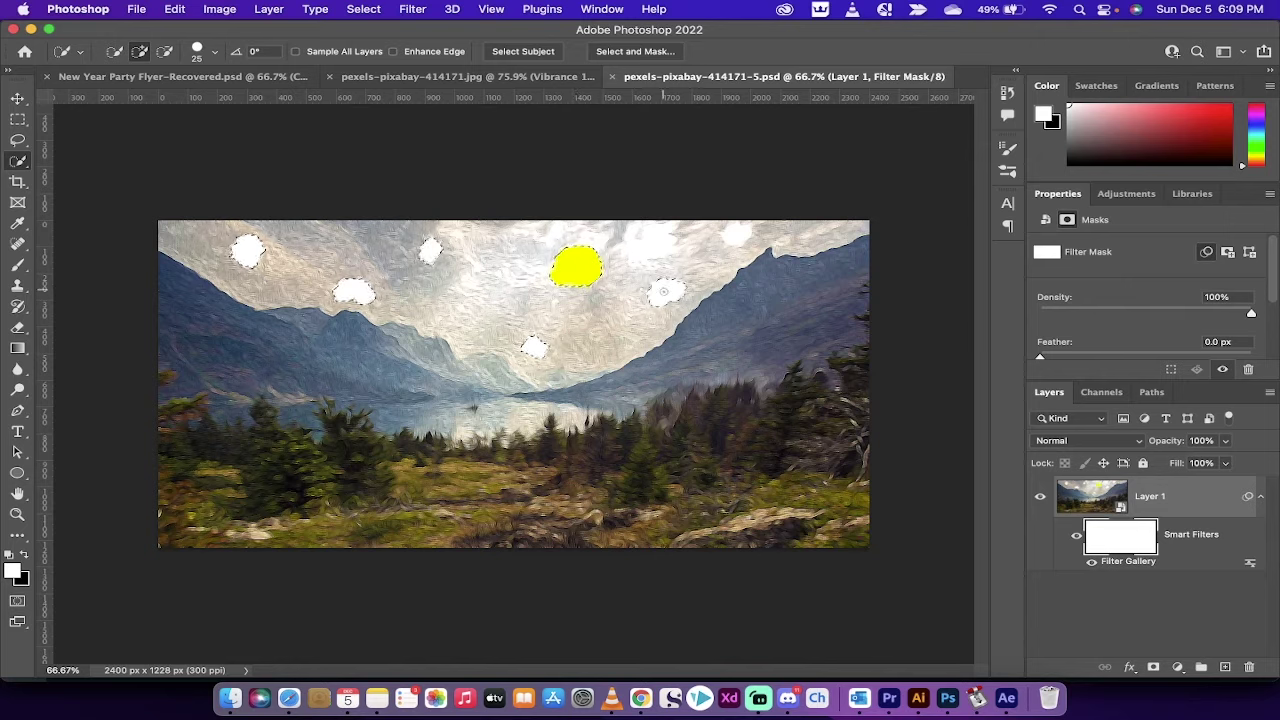
left_click(736, 234)
Fill the selected sun and white spots with black on the filter mask, using Normal mode at 100% opacity.
left_click(174, 8)
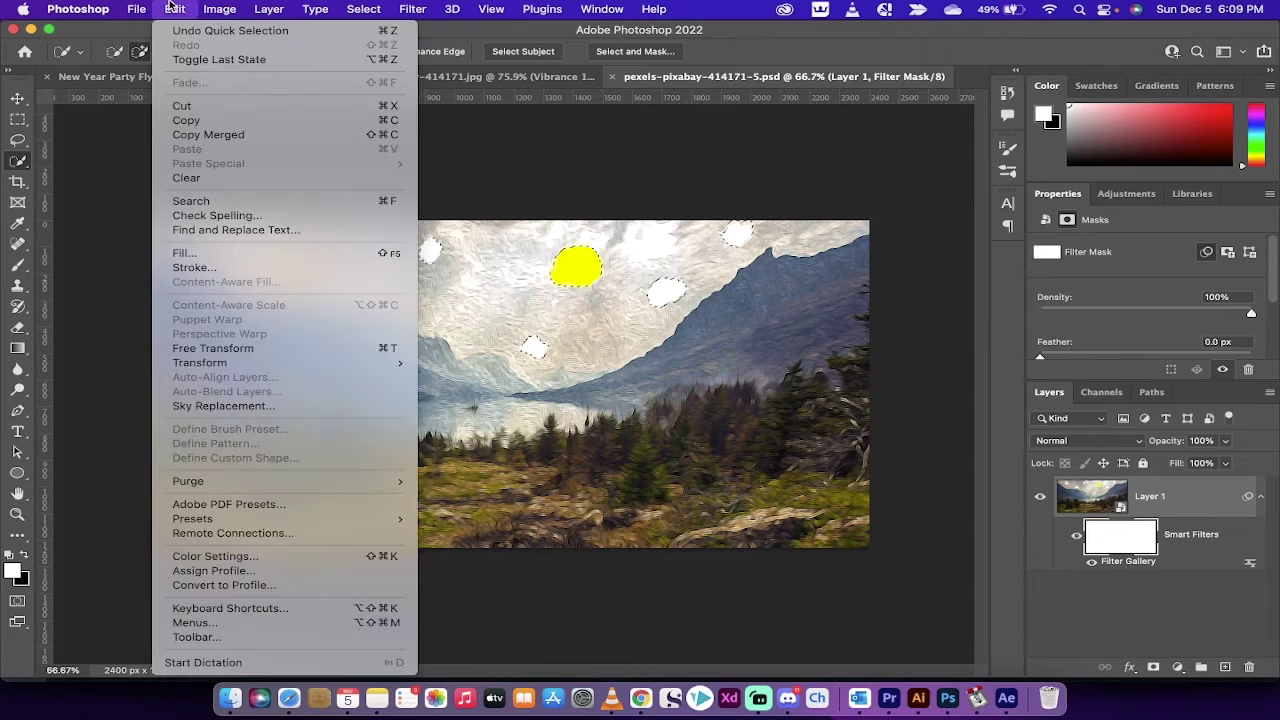
left_click(198, 256)
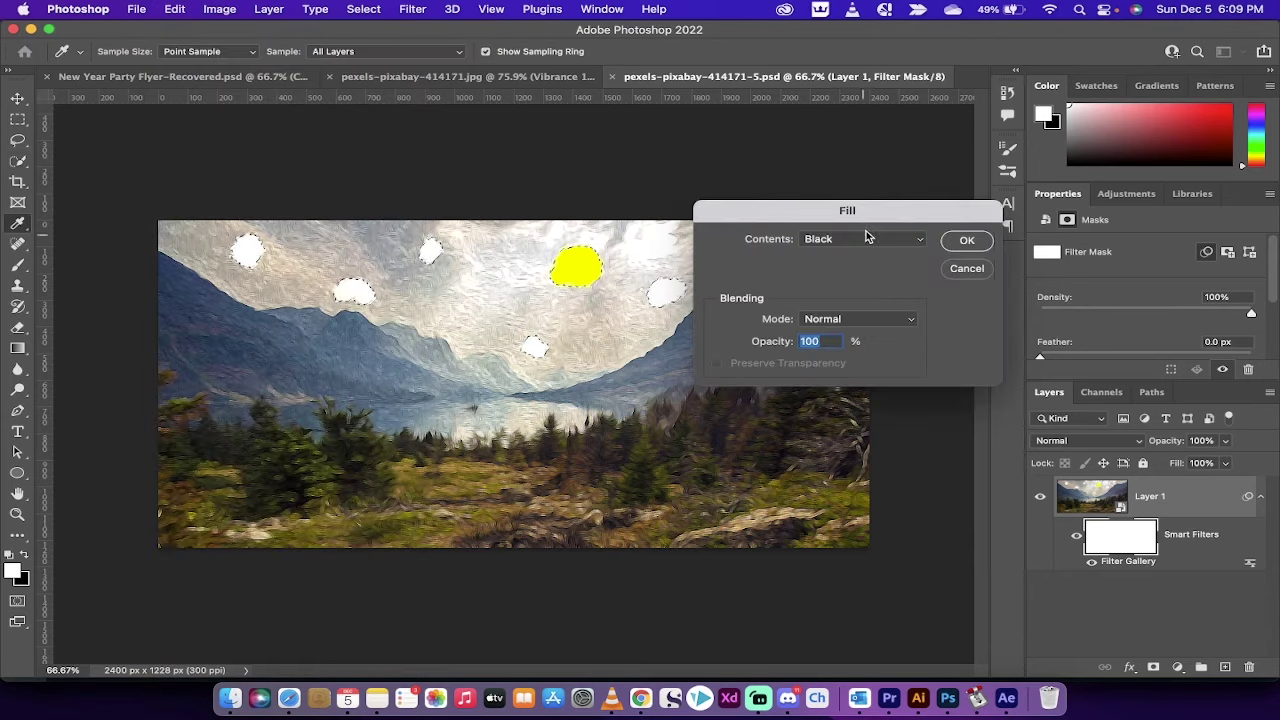
left_click(866, 238)
left_click(866, 237)
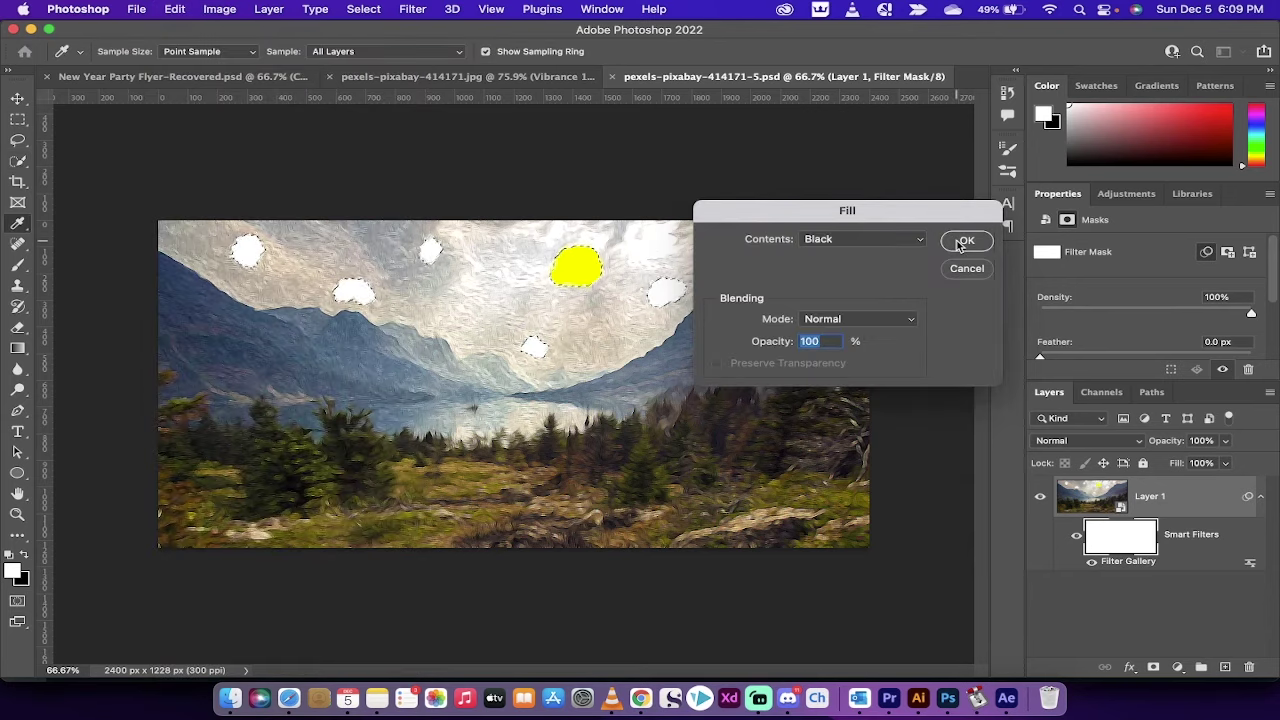
left_click(963, 241)
key("w")
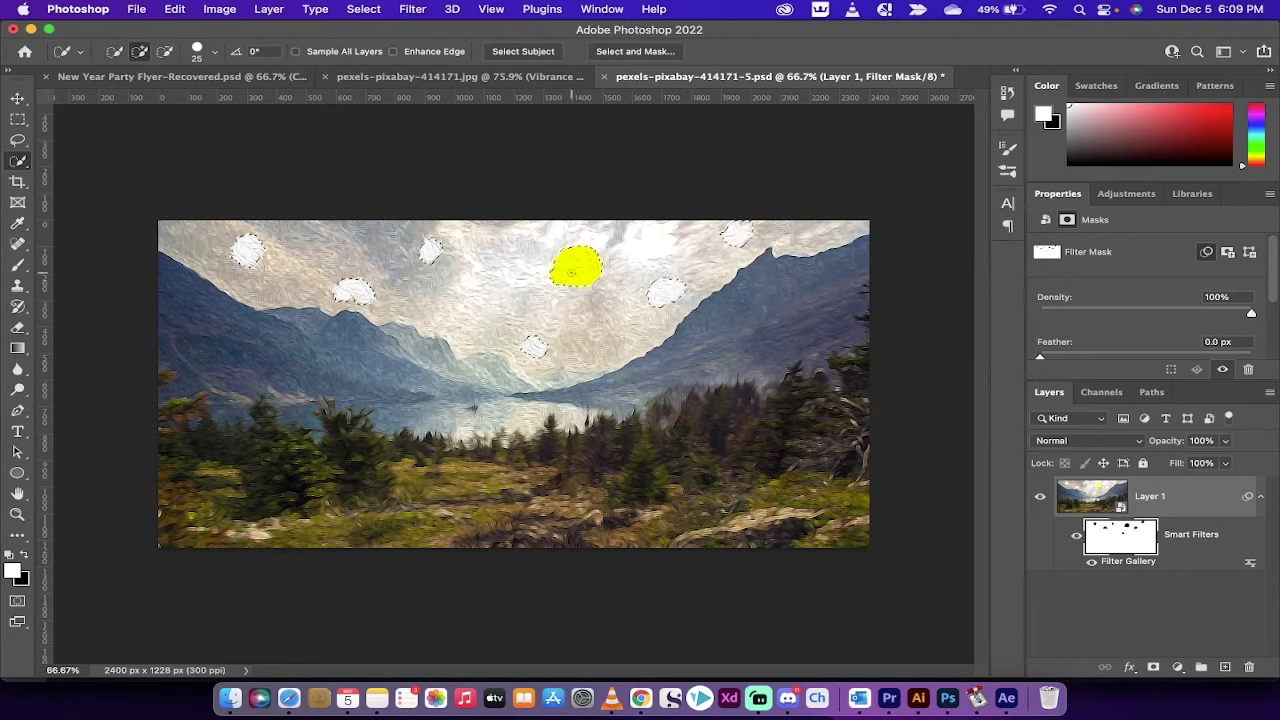
scroll(570, 272, "up", 3)
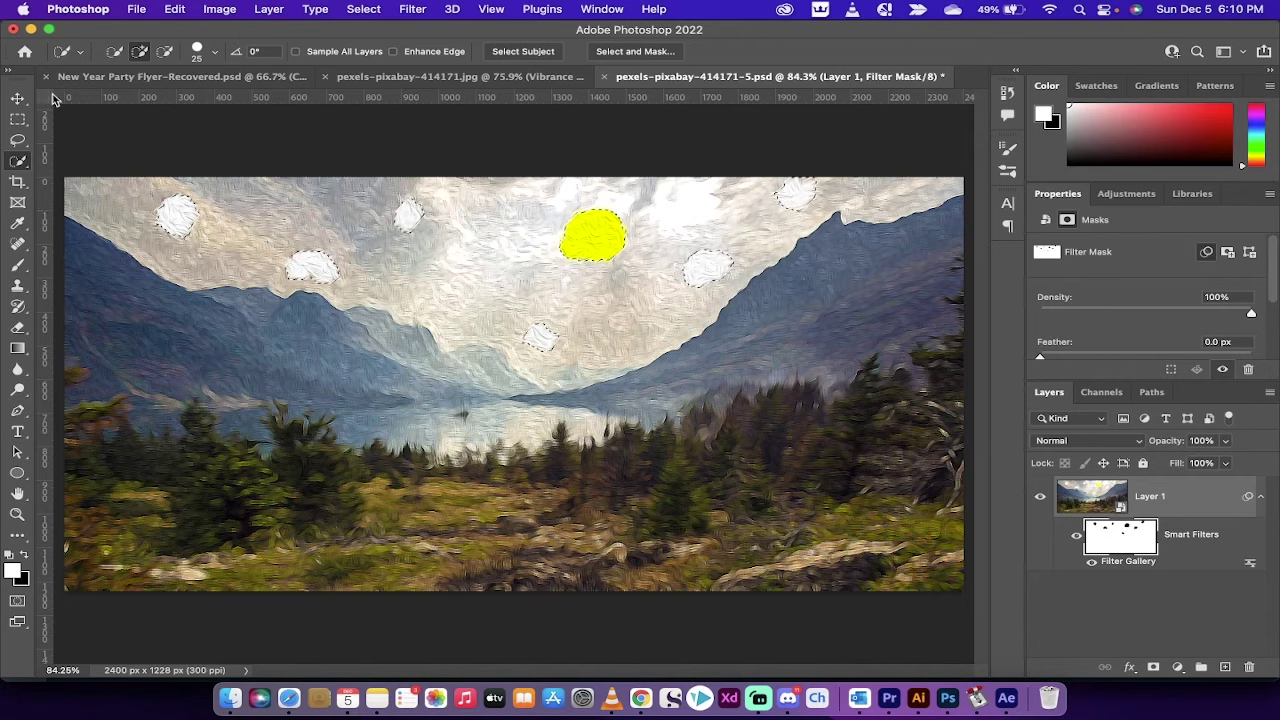
Switch to the Move tool and clear the selection around the sun and white spots.
left_click(17, 99)
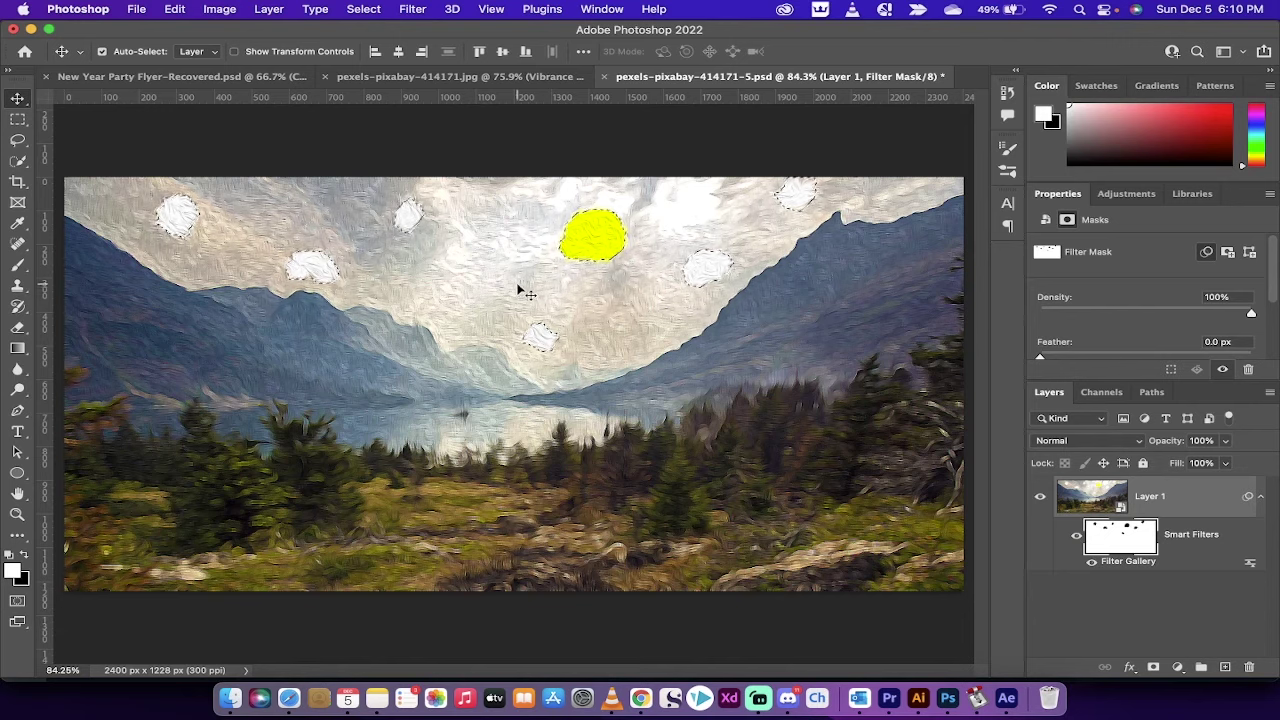
key("super+z")
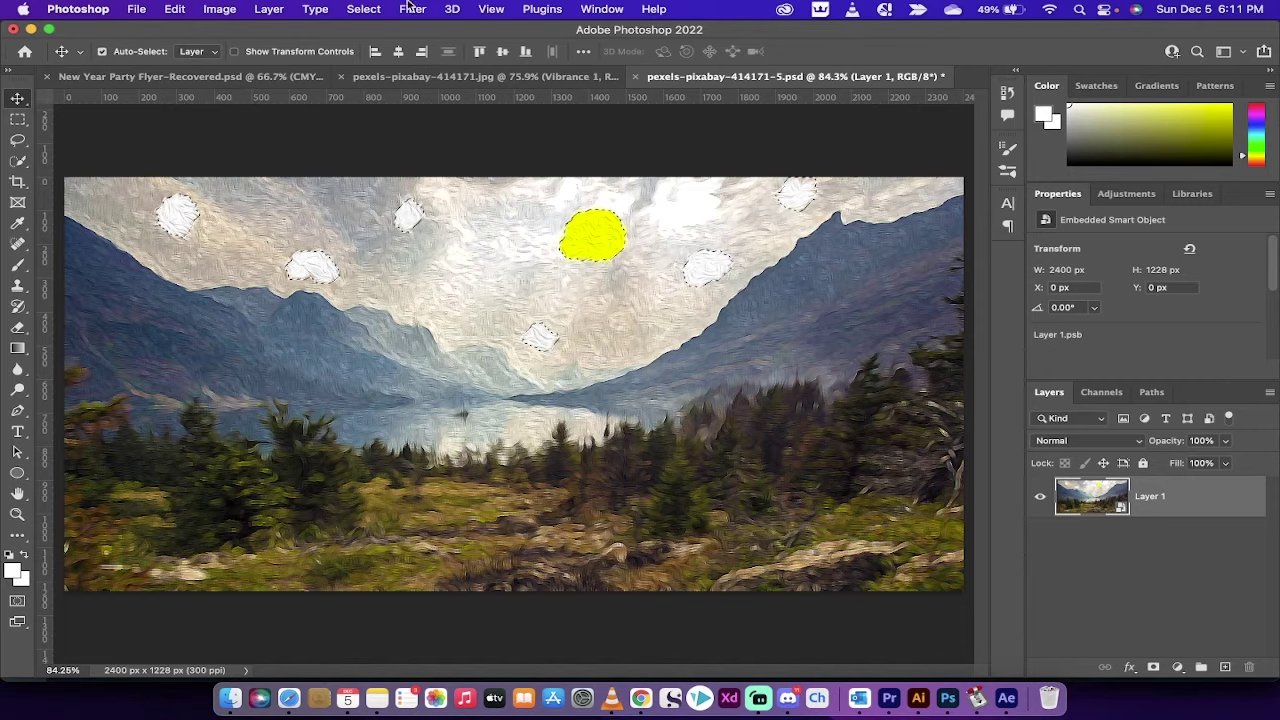
left_click(358, 8)
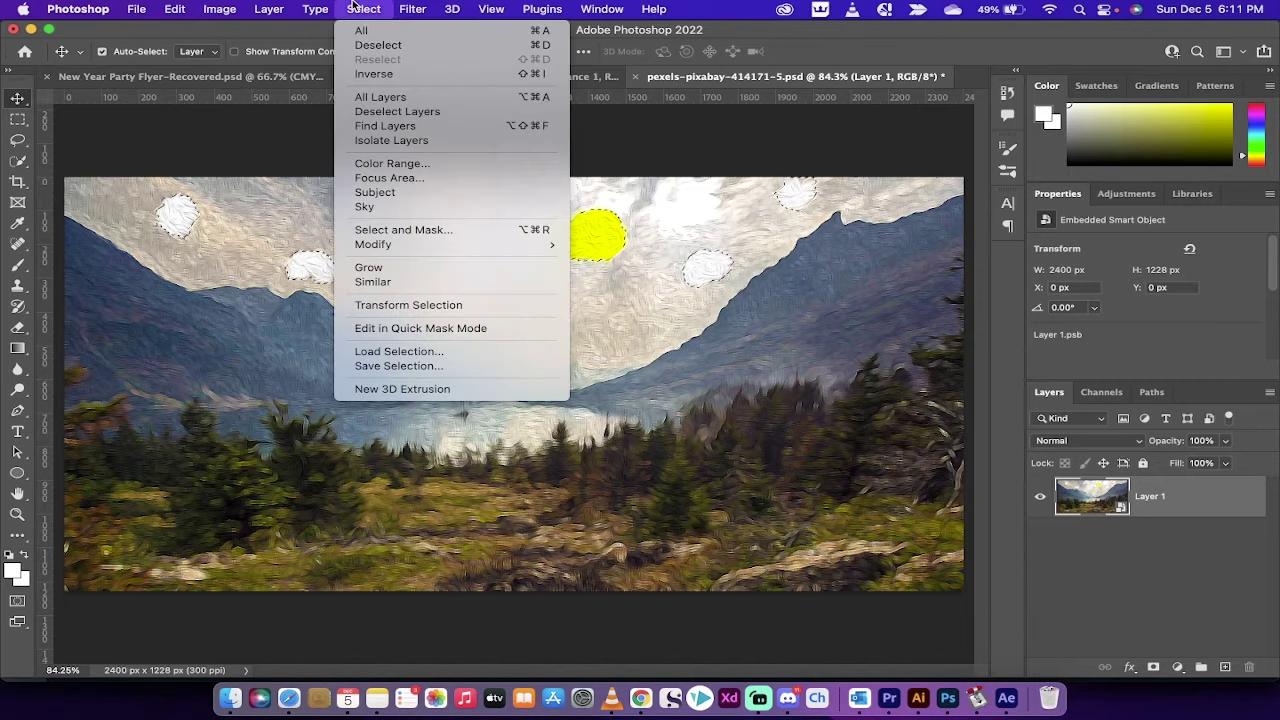
left_click(378, 45)
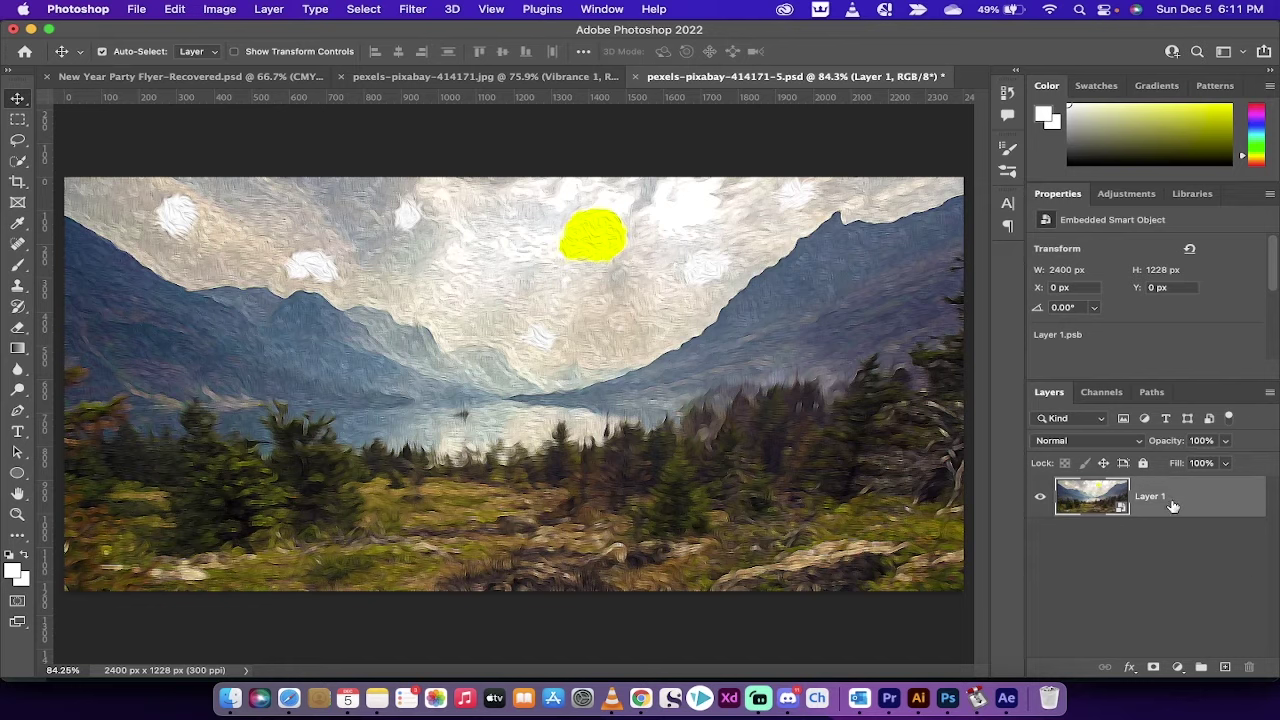
Add a Vibrance adjustment layer above Layer 1 with vibrance set to +100, and leave no layer selected.
left_click(1120, 196)
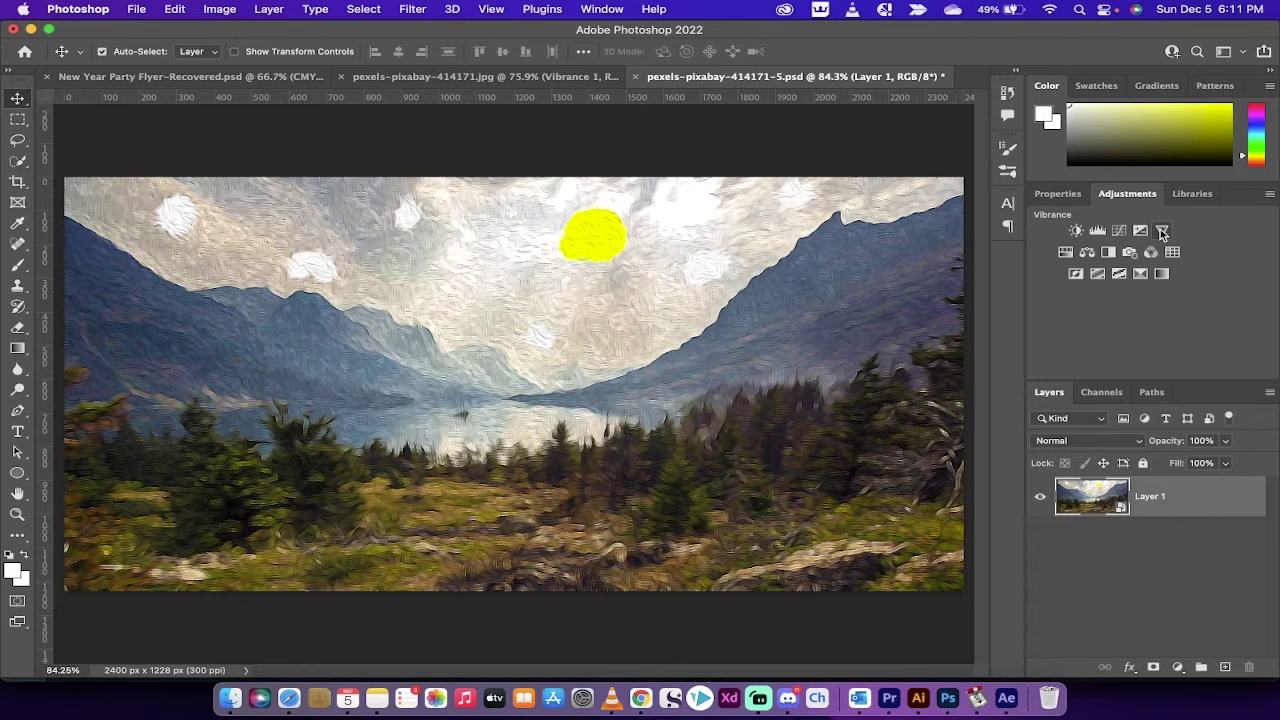
left_click(1162, 231)
left_click_drag(1147, 262, 1256, 261)
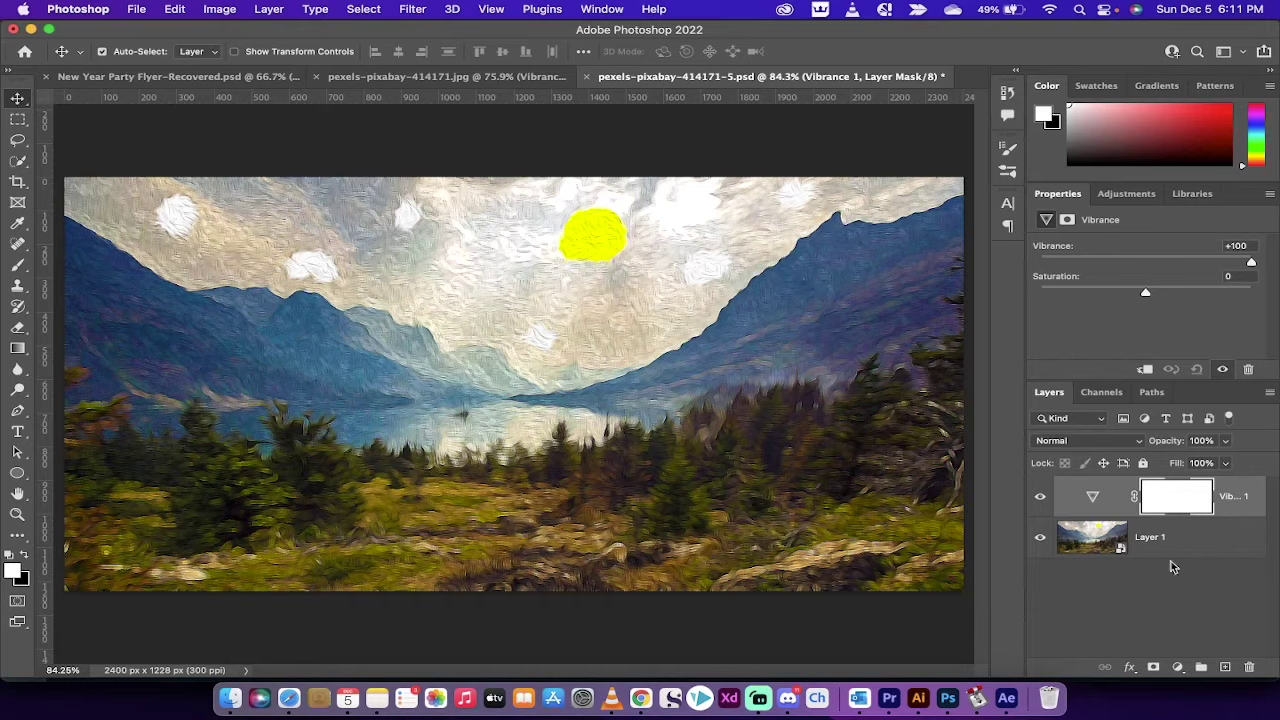
left_click(1164, 601)
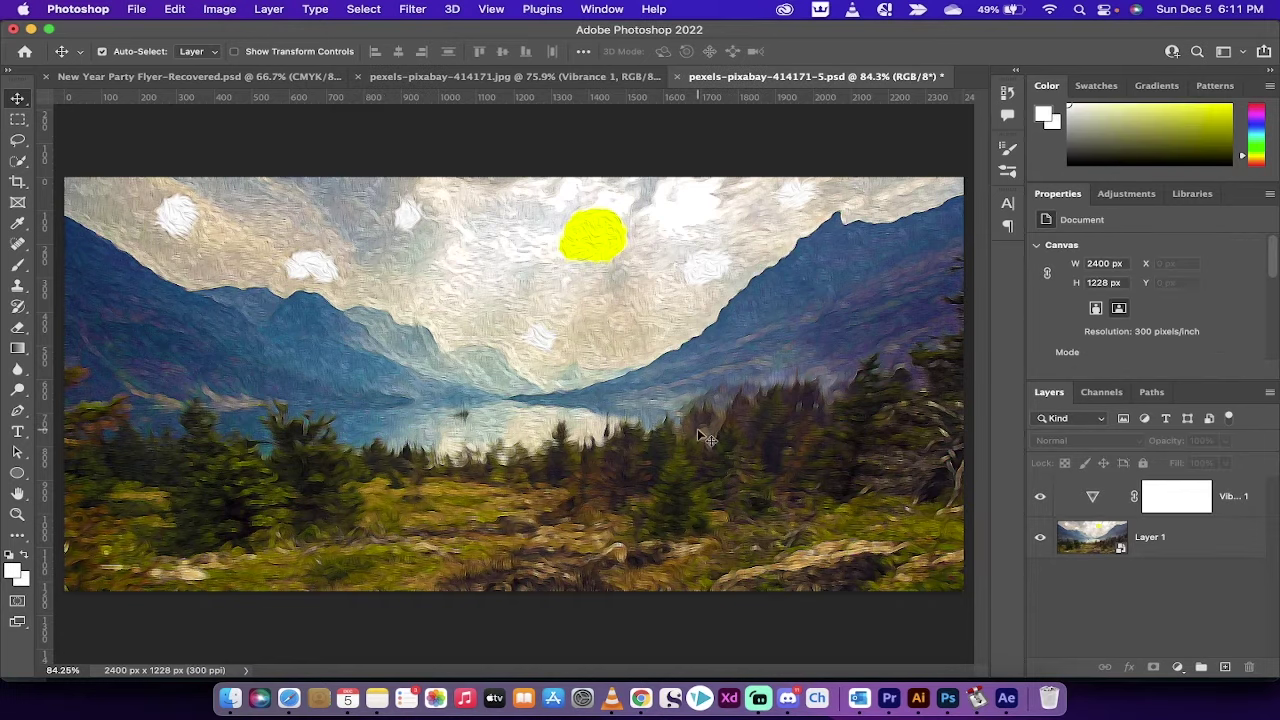
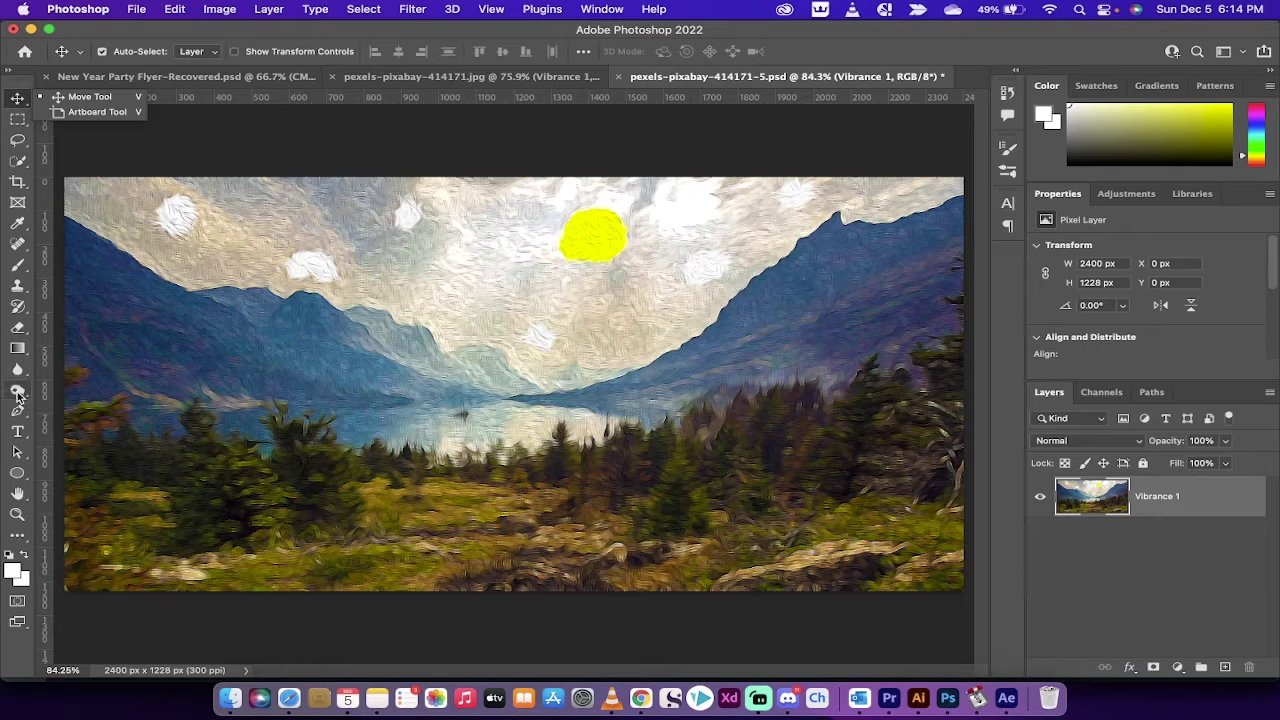
Lighten the trees and meadow with the Dodge tool, using an 800 px brush, Midtones range and 40% exposure.
left_click(17, 392)
left_click(88, 390)
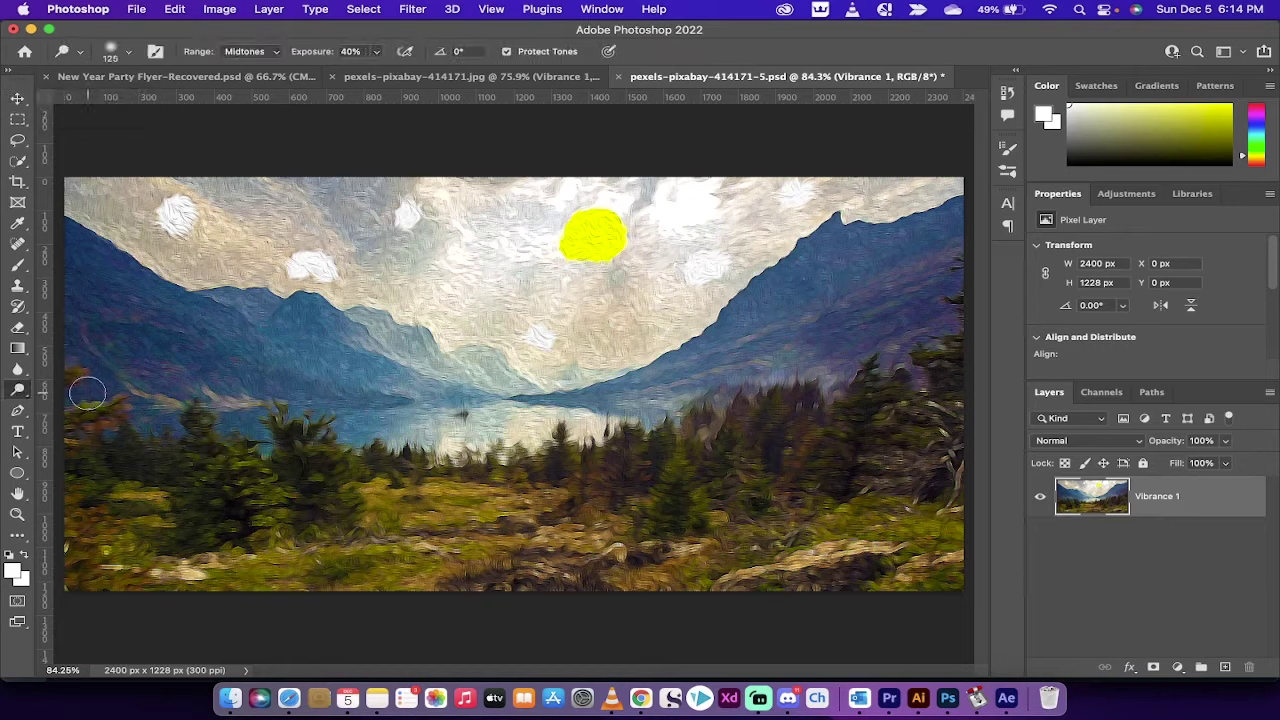
key("bracketright")
key("bracketright")
key("bracketright")
key("bracketright")
key("bracketright")
key("bracketright")
key("bracketright")
key("bracketright")
key("bracketright")
key("bracketright")
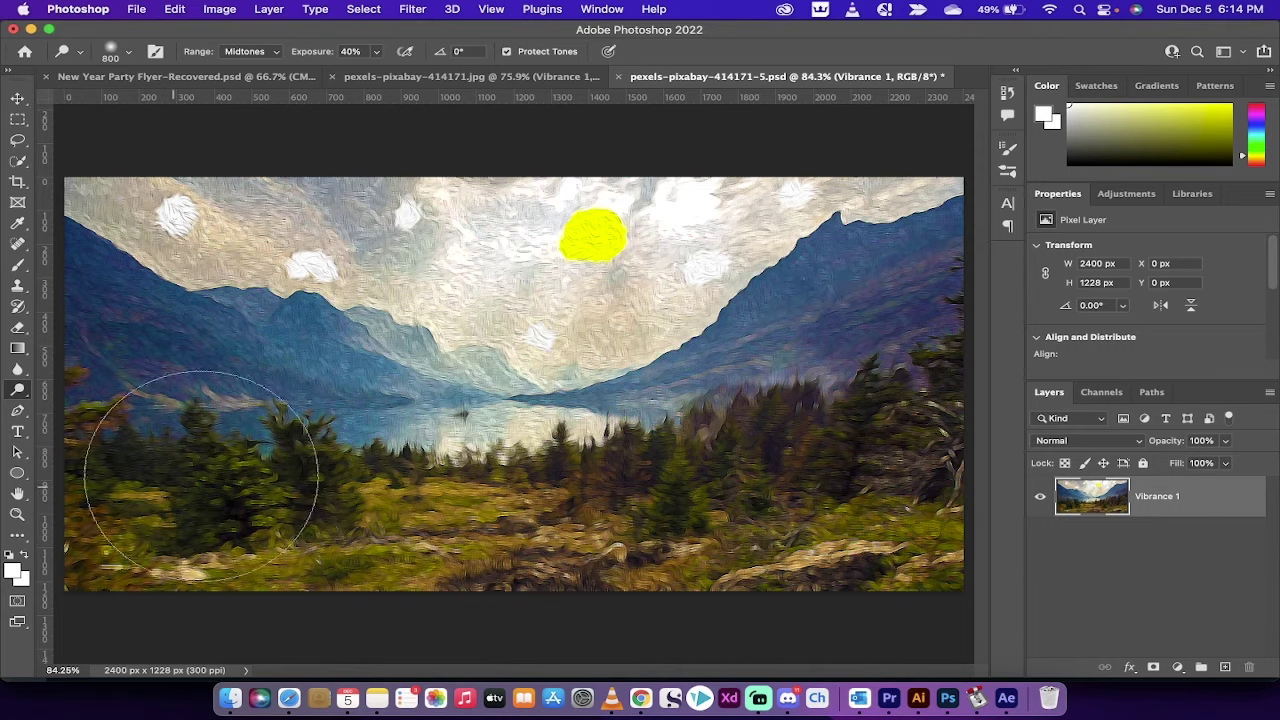
left_click(380, 53)
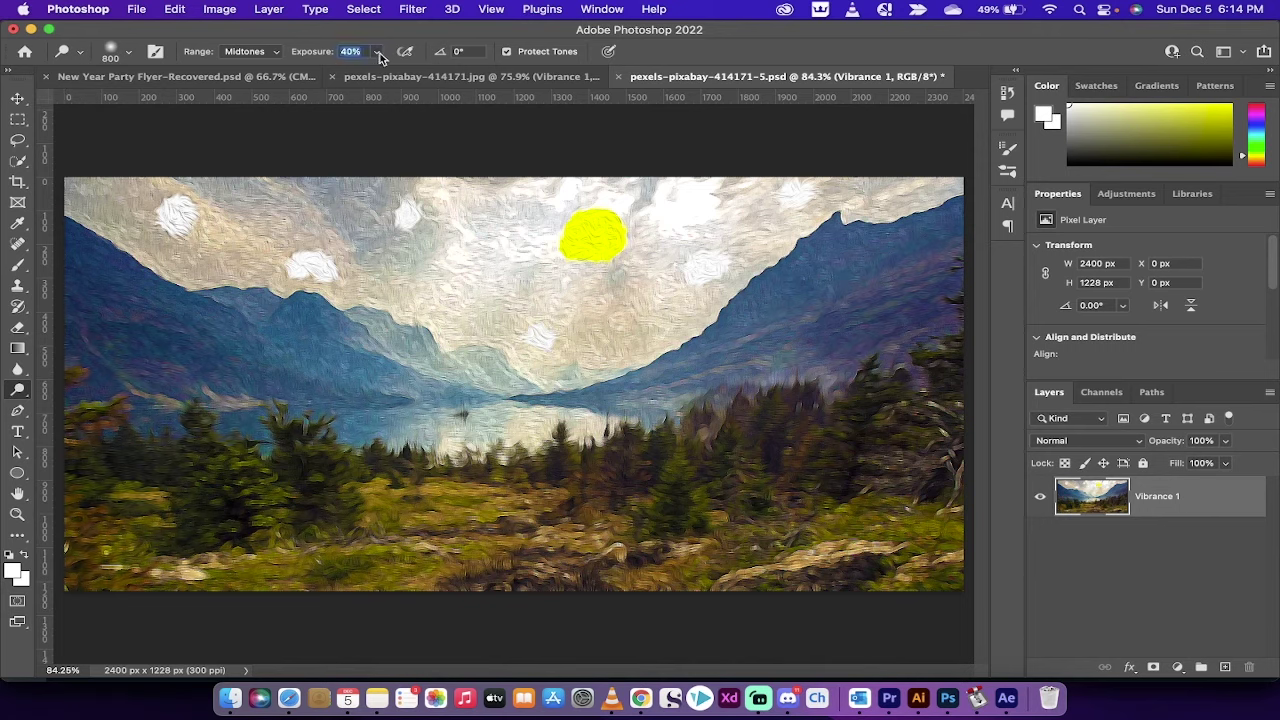
left_click(274, 52)
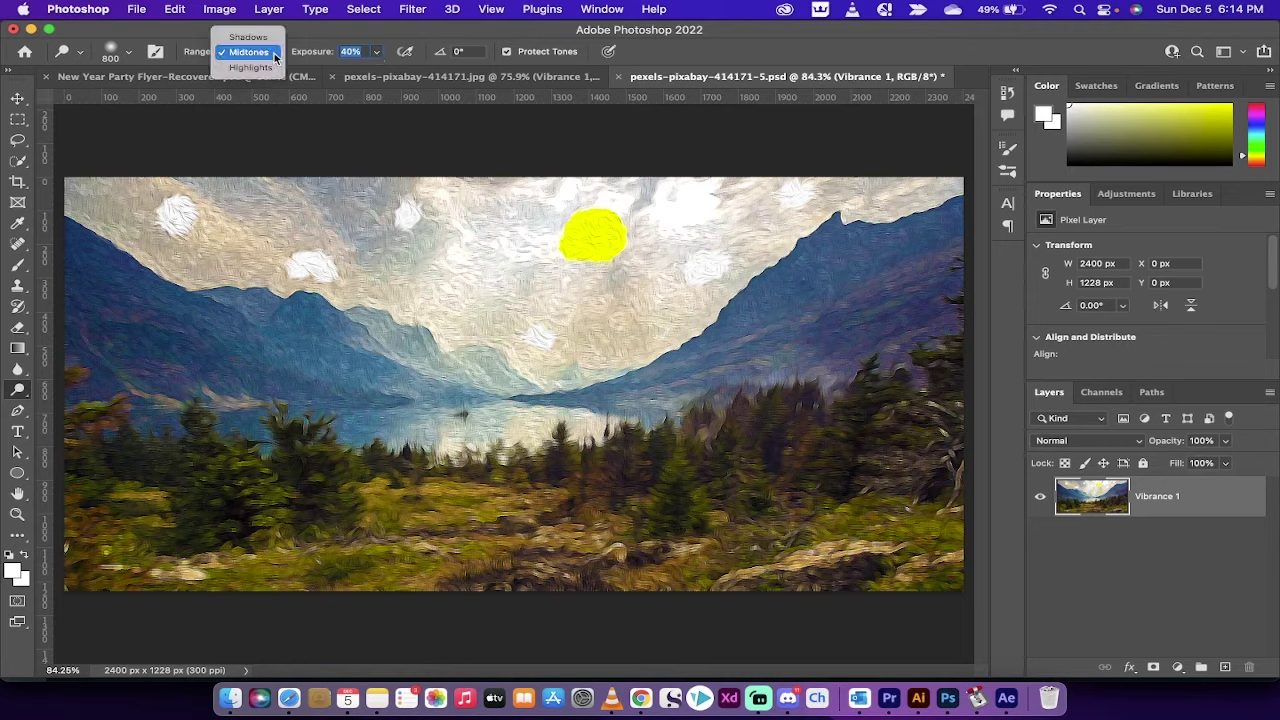
left_click(274, 55)
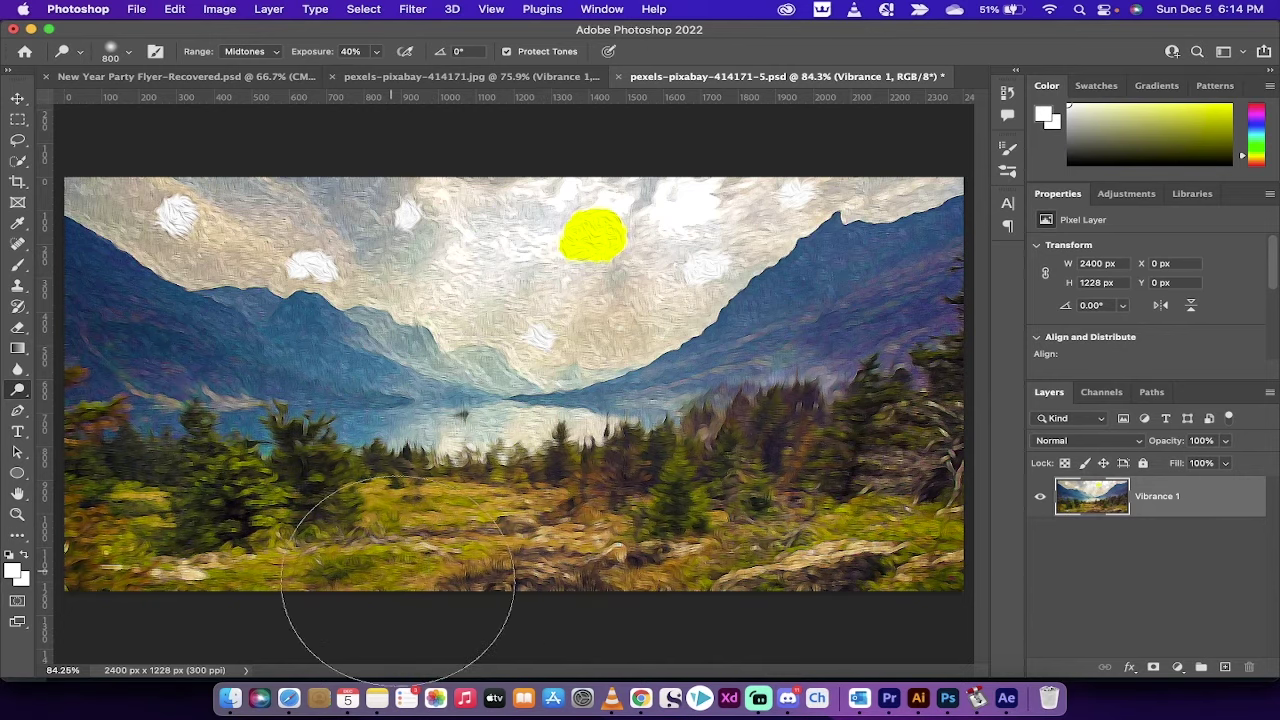
Darken the sky and sun with the Burn tool, using a 500 px brush on Highlights, first at 100% exposure and again at 40%.
right_click(18, 391)
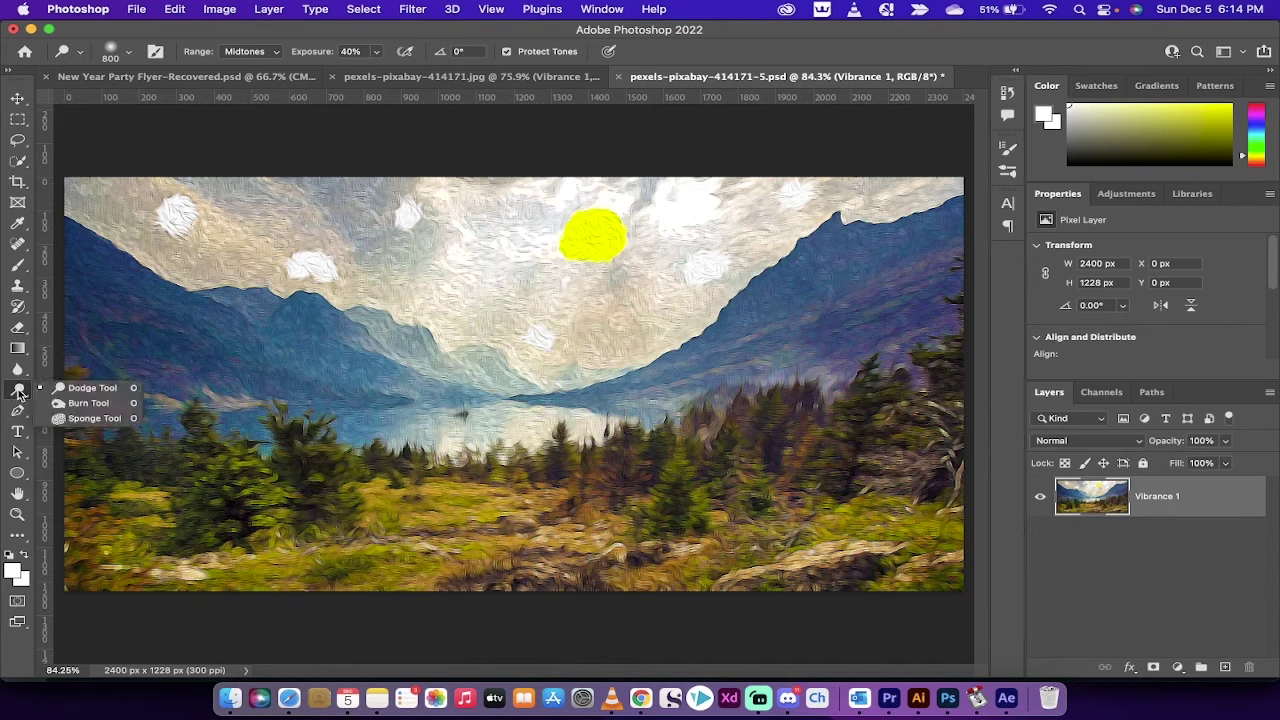
left_click(80, 404)
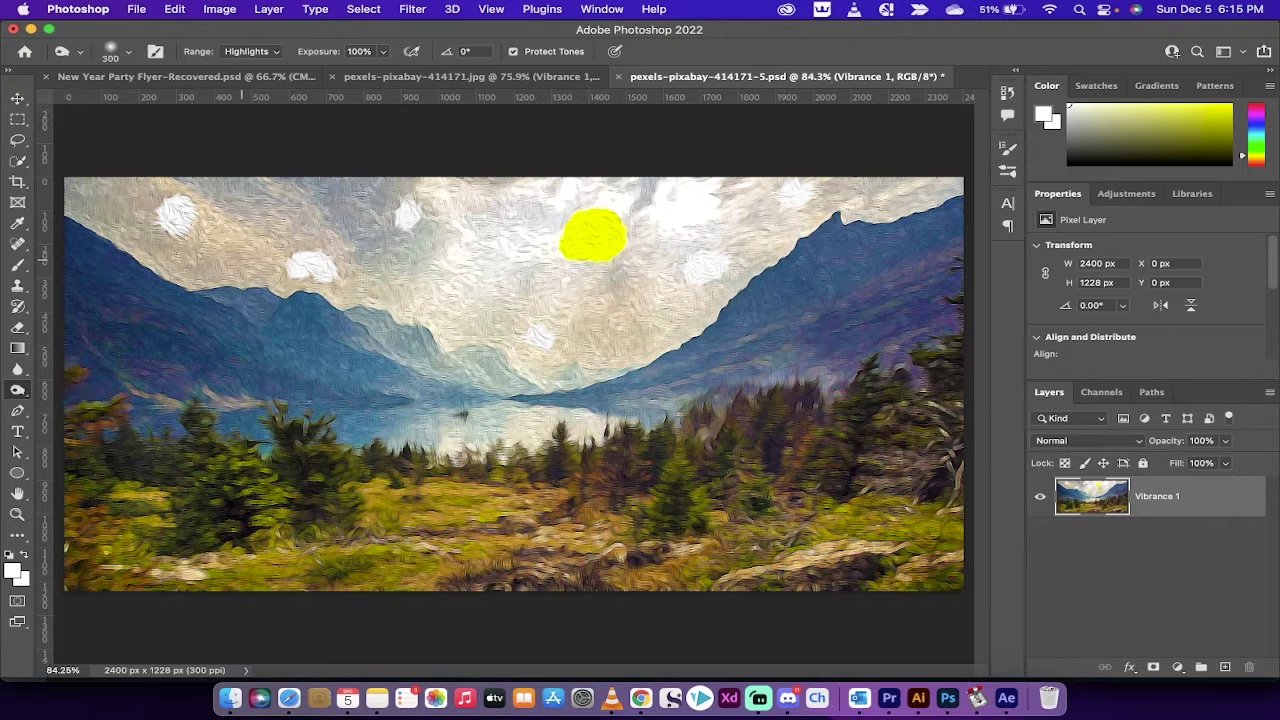
key("bracketright")
key("bracketright")
key("bracketright")
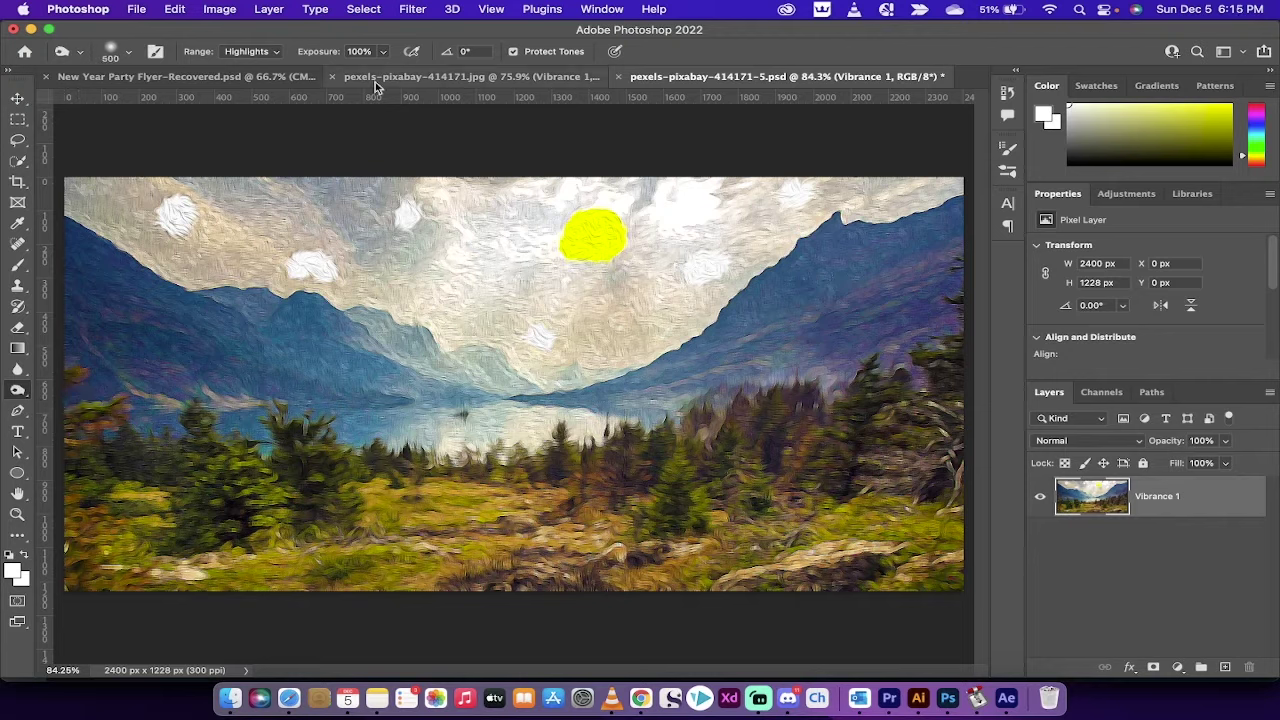
left_click(260, 51)
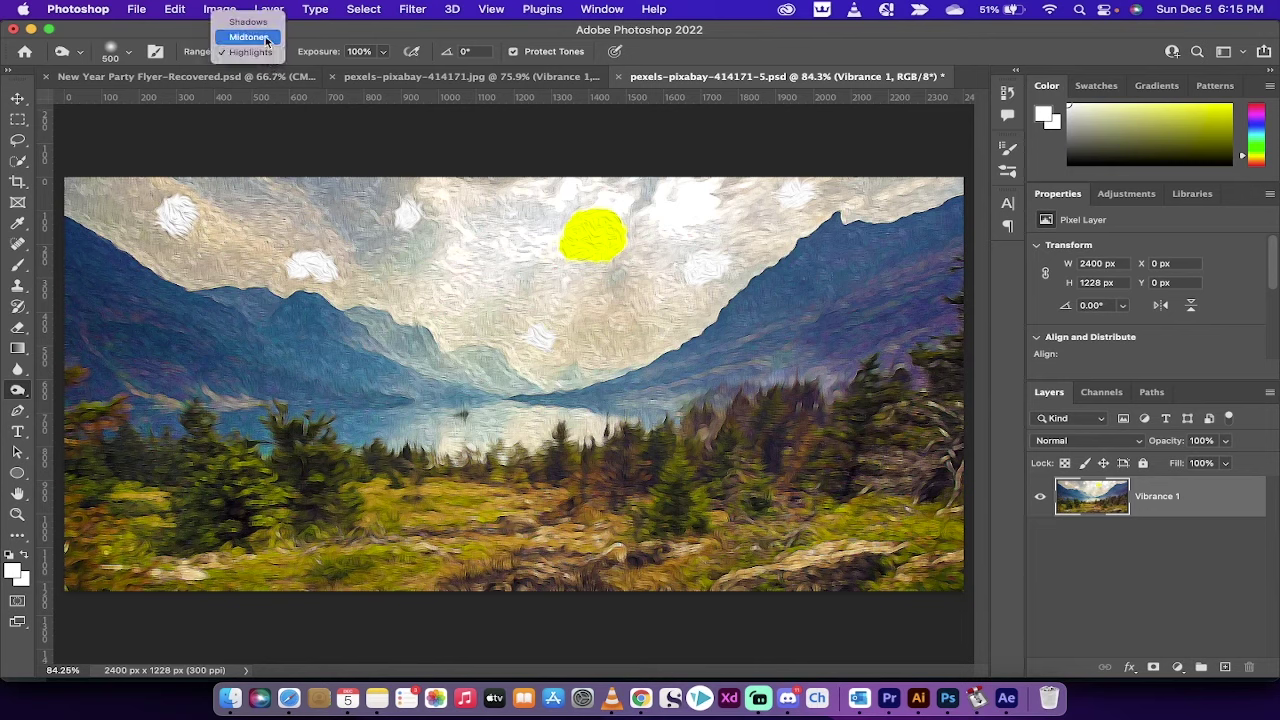
left_click(264, 52)
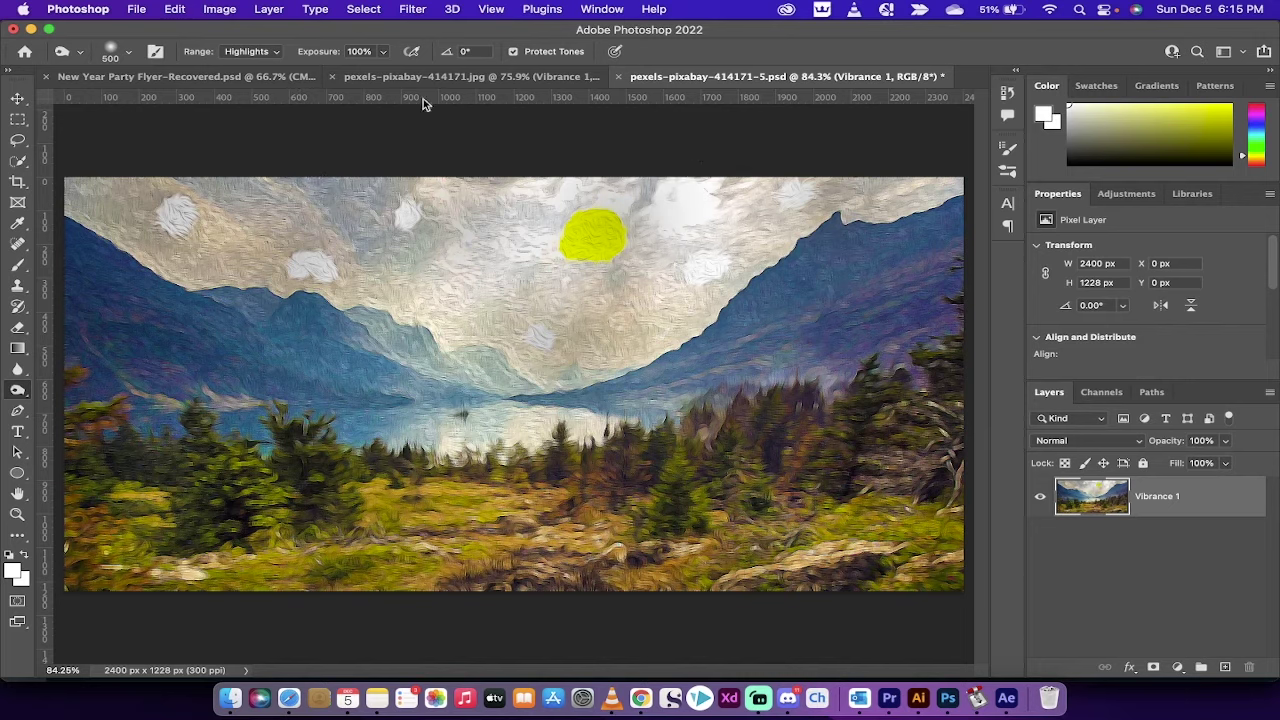
left_click_drag(382, 51, 334, 67)
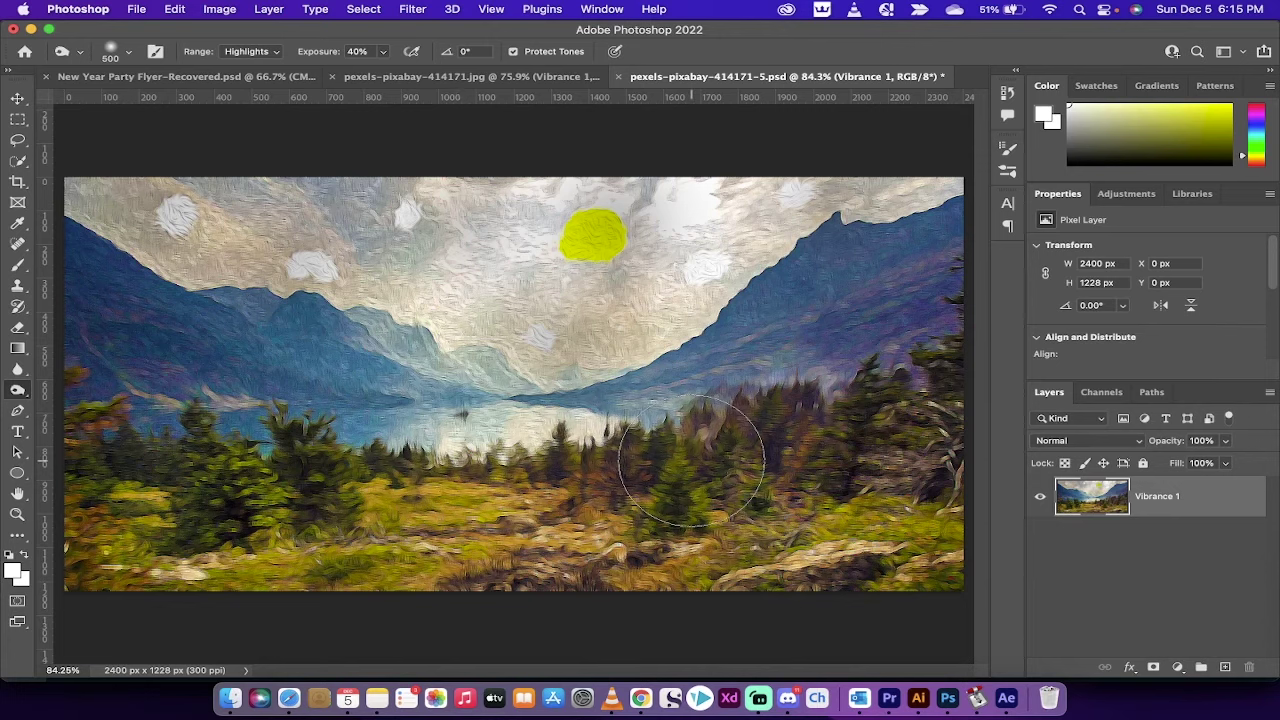
key("v")
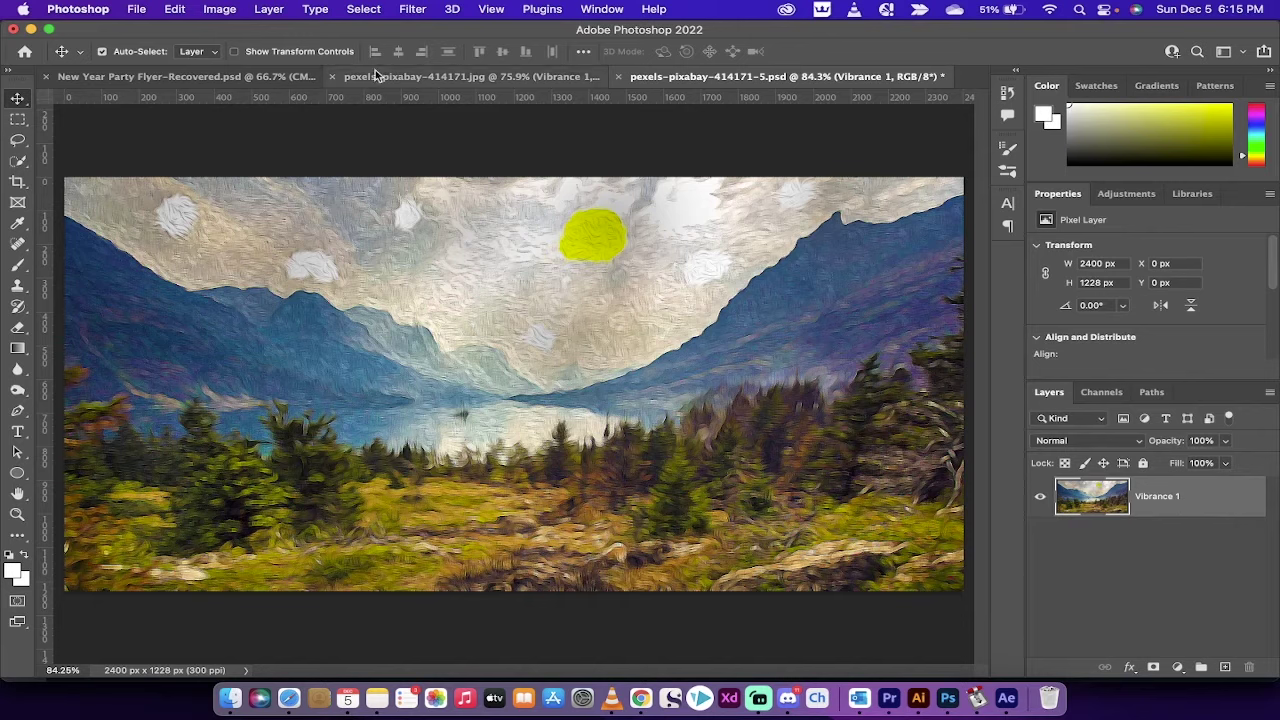
Start a free transform of the Vibrance 1 layer in custom warp mode with a 5 x 5 grid.
key("ctrl+t")
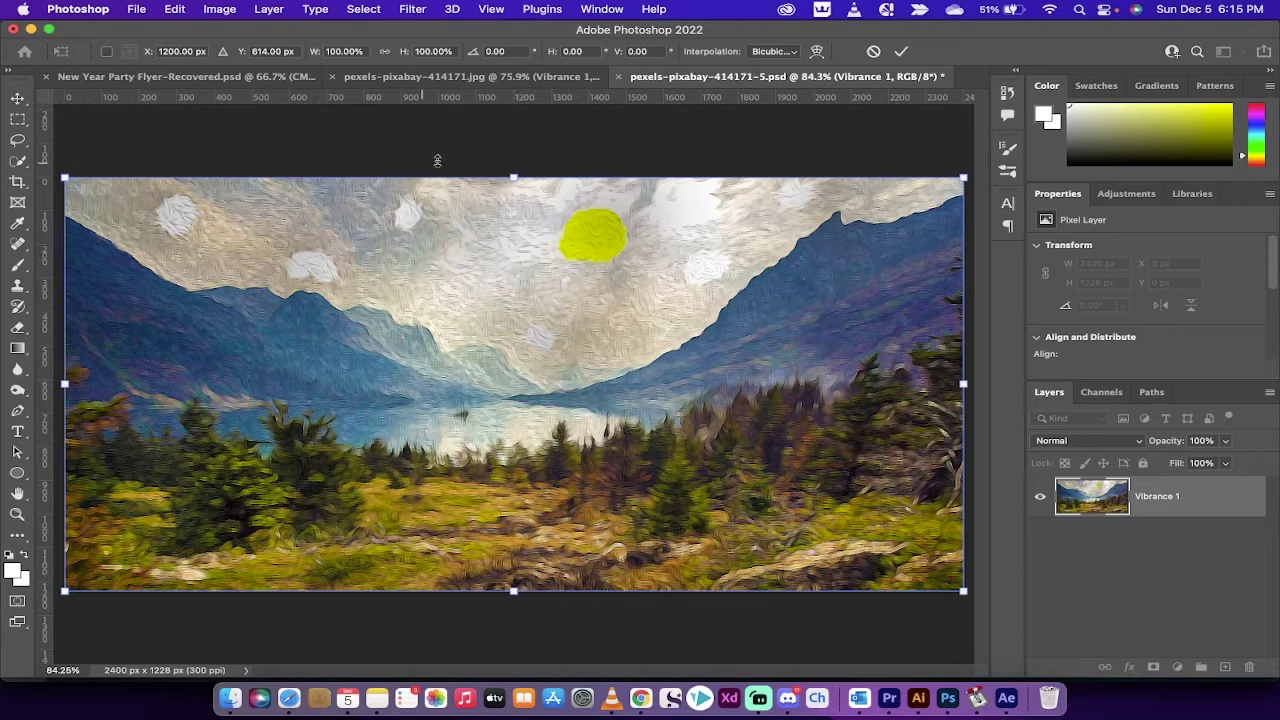
left_click(816, 52)
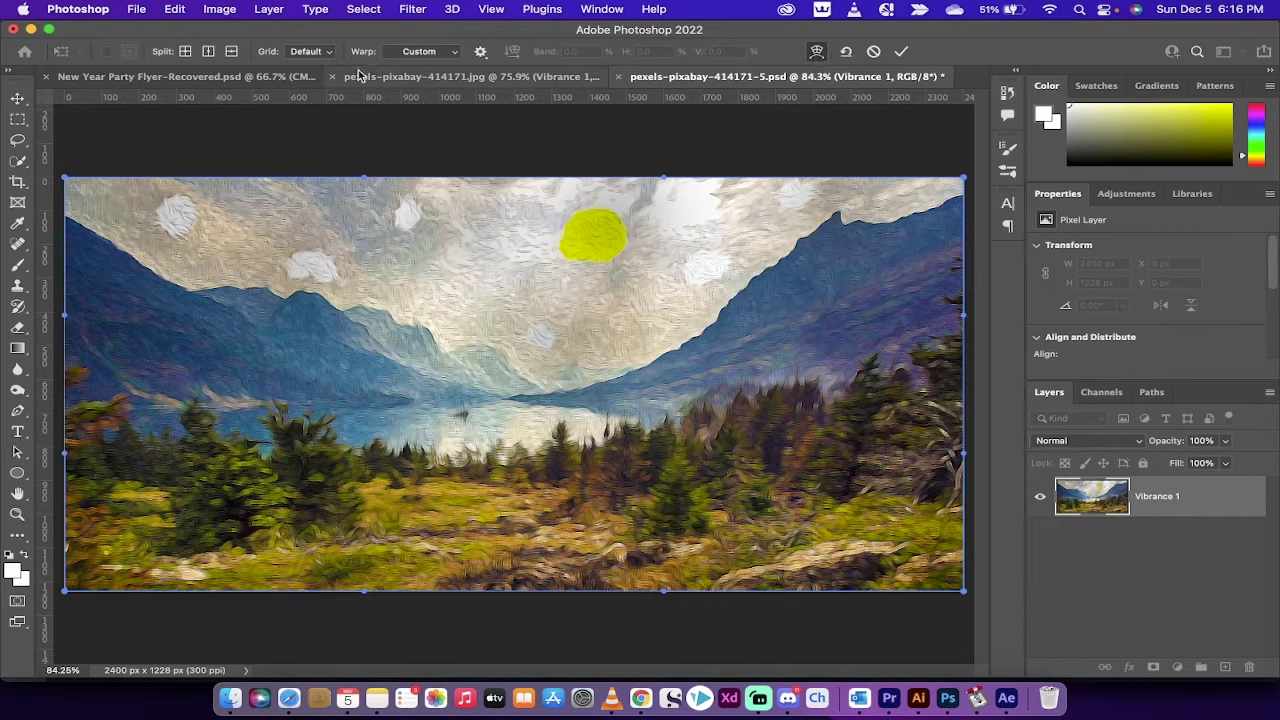
left_click(432, 52)
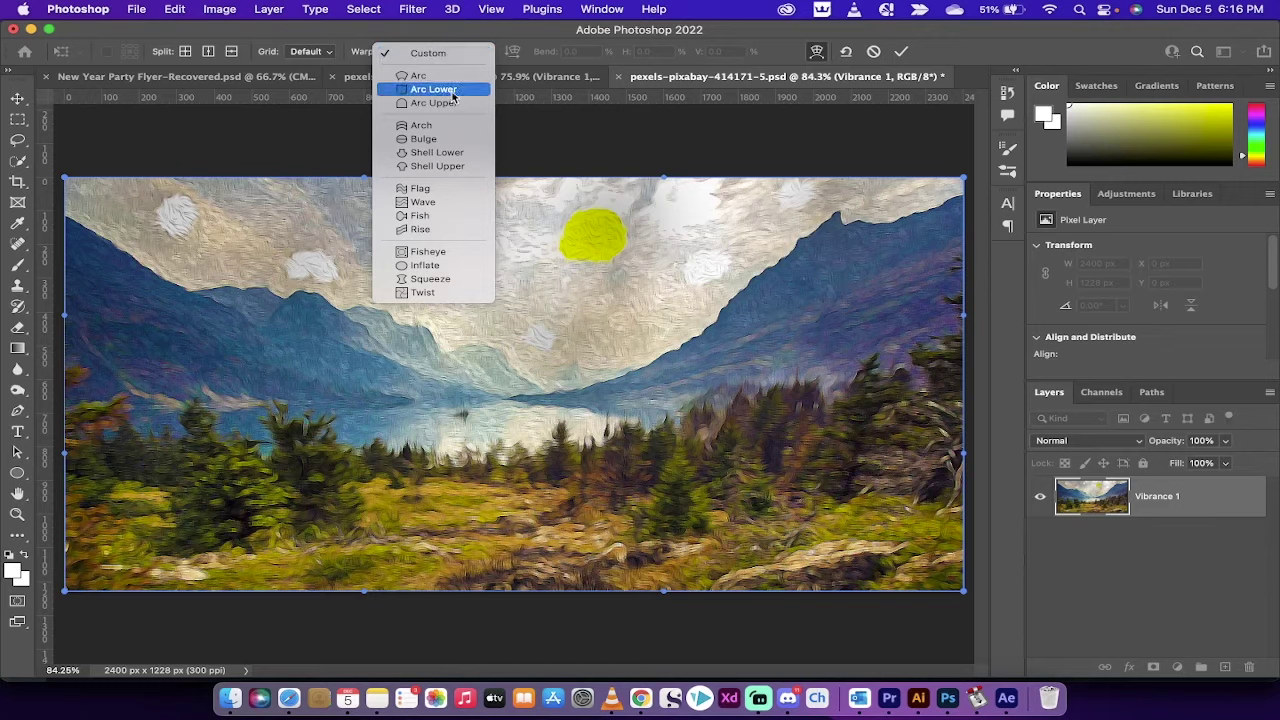
left_click(431, 49)
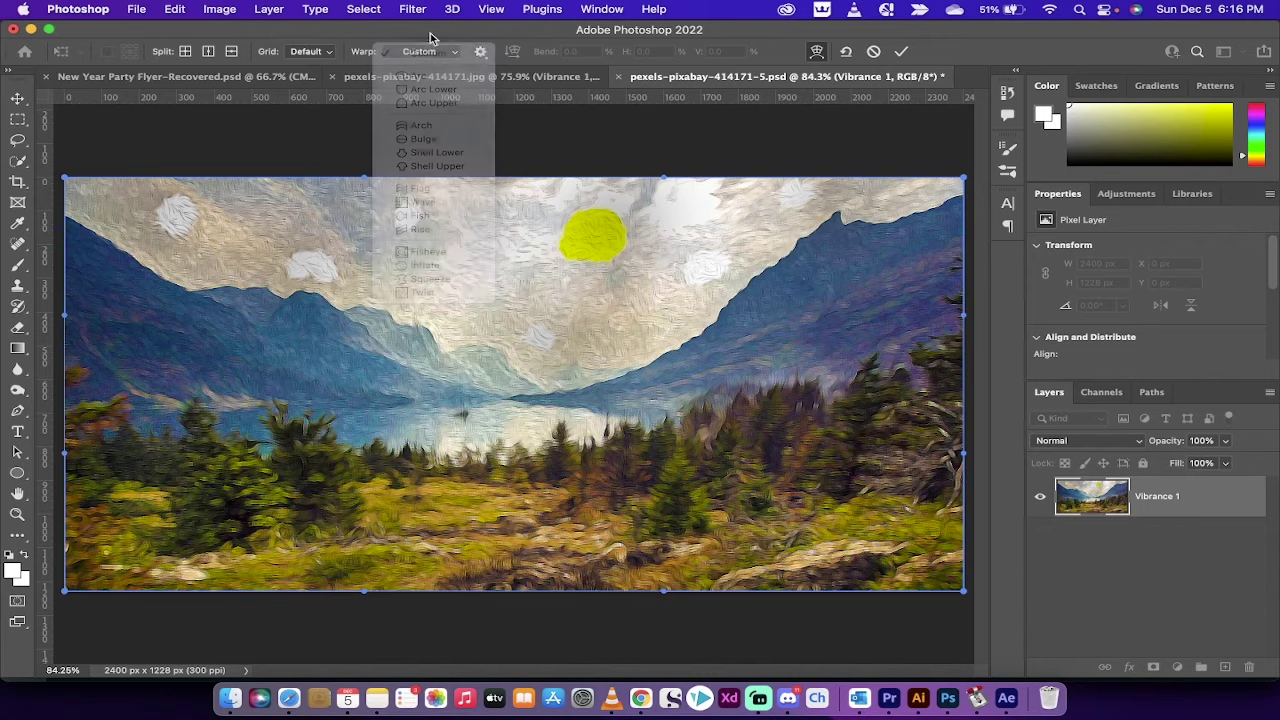
left_click(328, 53)
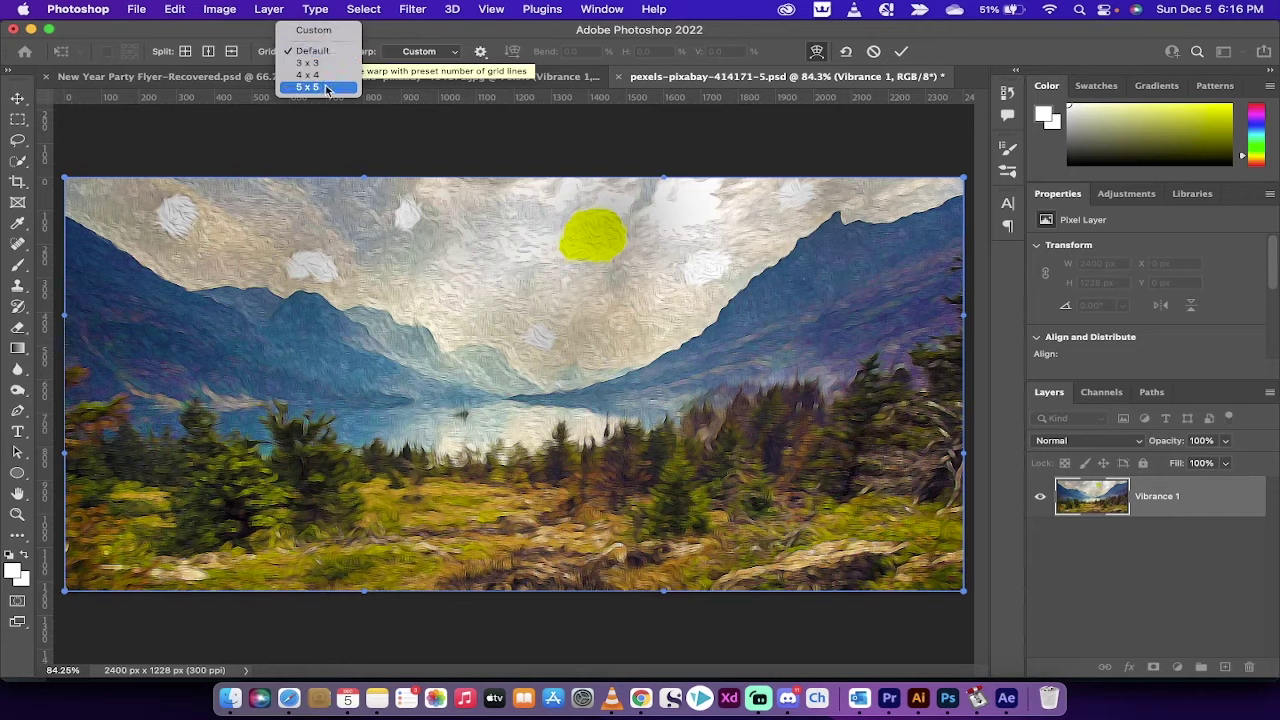
left_click(326, 88)
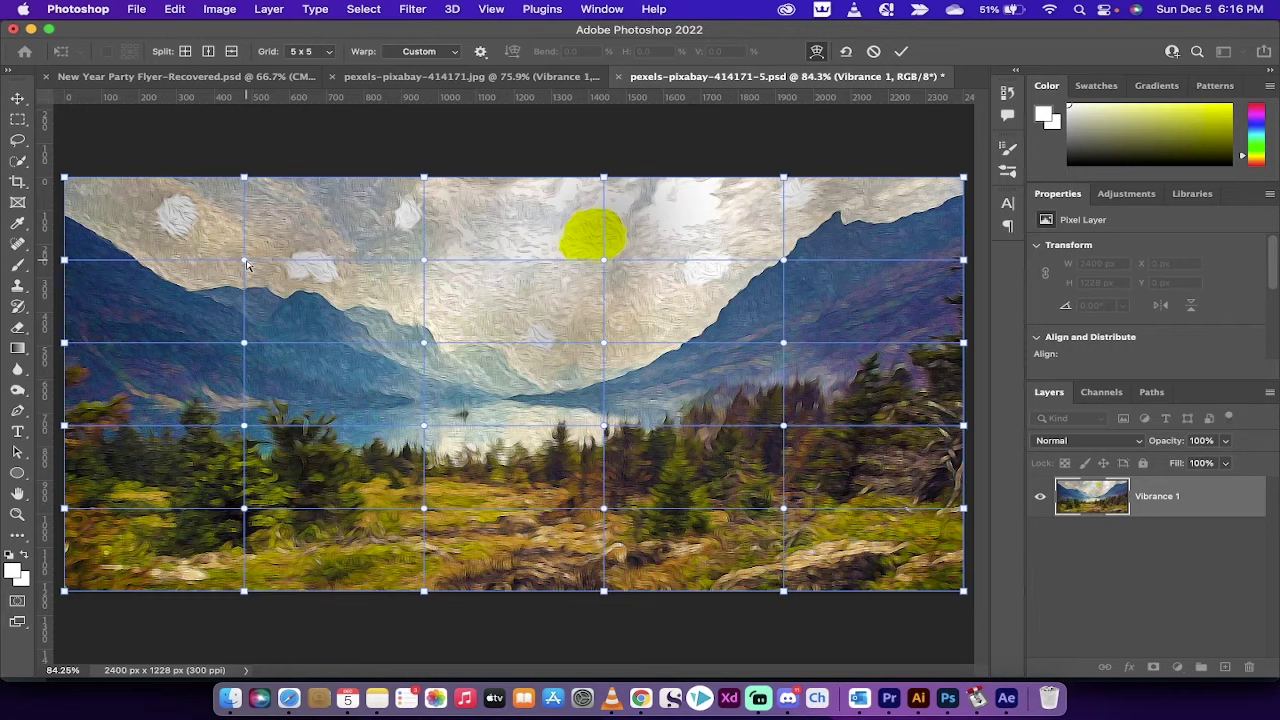
Bend the warp grid in the sky and mountains on the image's left side by shifting three inner grid points and their handles.
left_click_drag(247, 263, 271, 229)
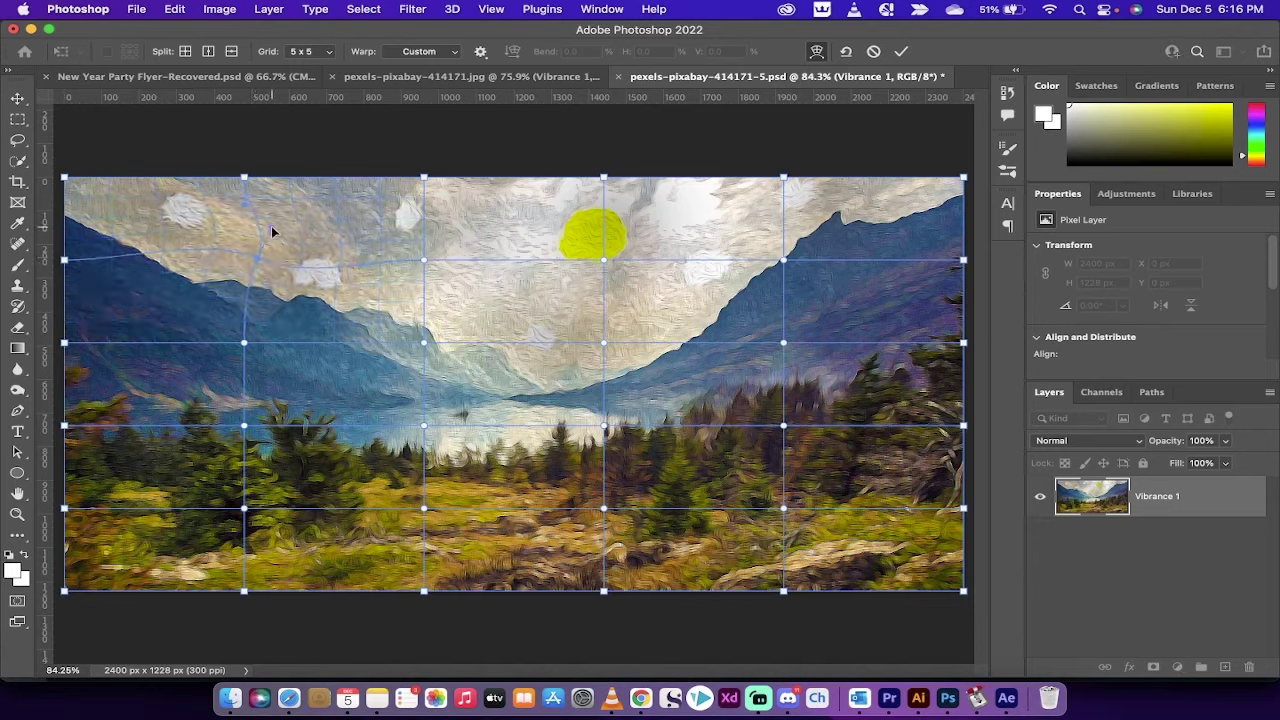
left_click(427, 261)
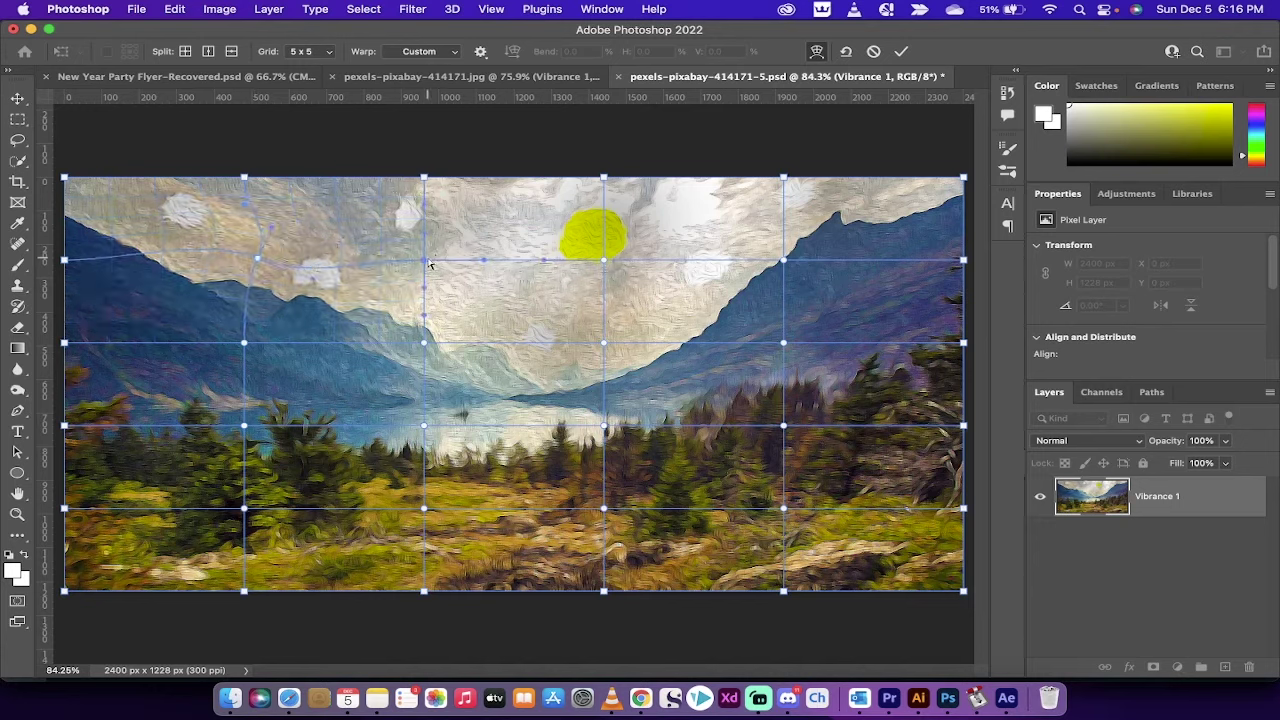
left_click_drag(435, 262, 462, 236)
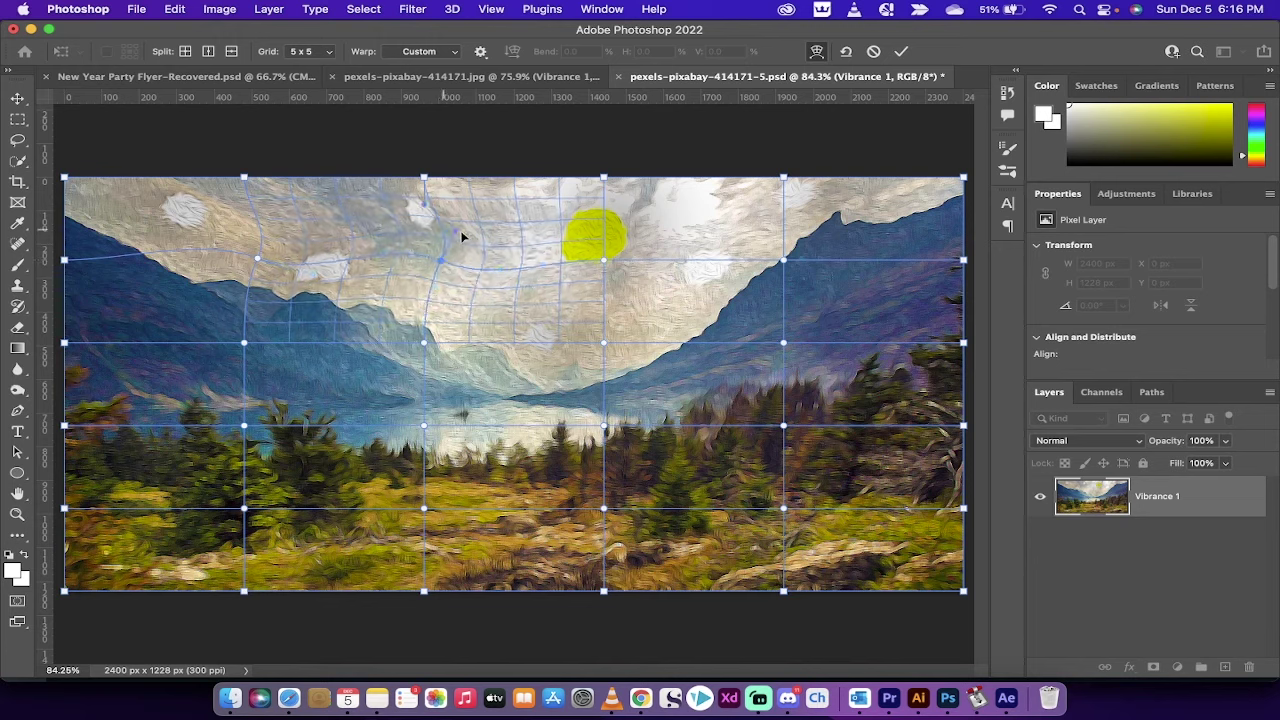
left_click(244, 343)
left_click_drag(245, 346, 181, 369)
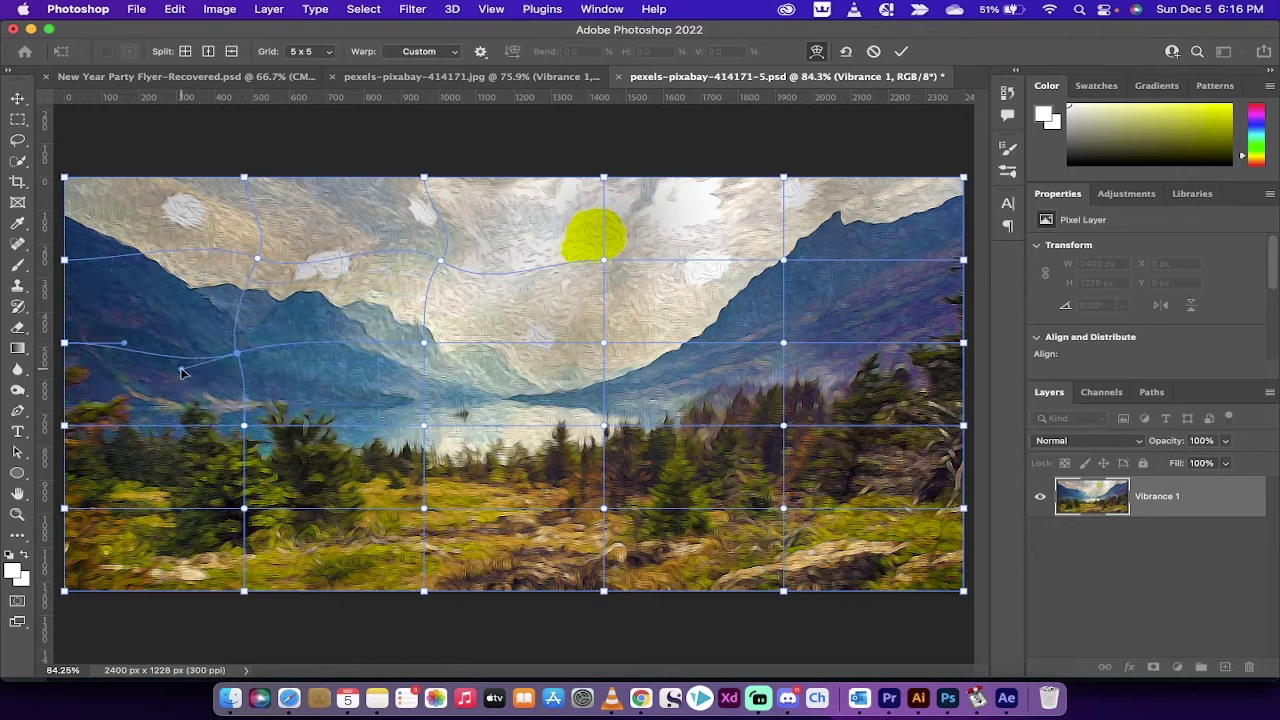
Curve the warp grid around the valley centre and the right-hand mountain slope, down to the tree line.
left_click(604, 343)
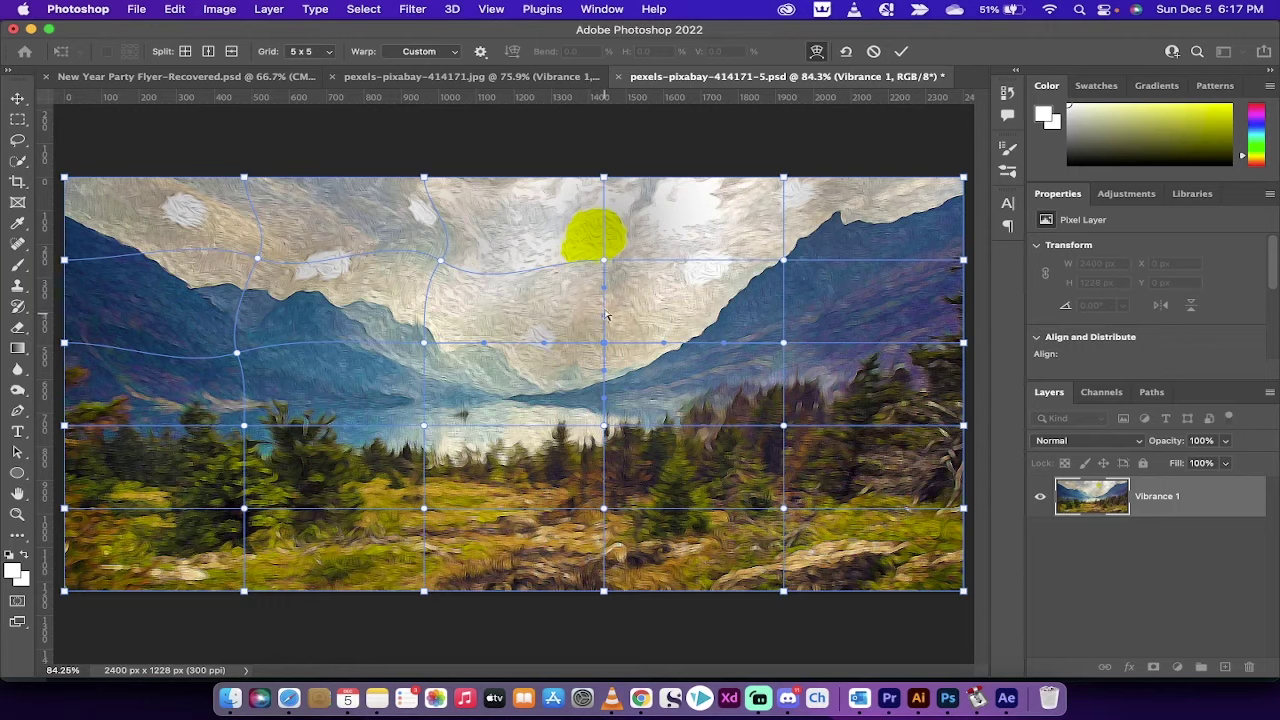
left_click_drag(606, 322, 627, 321)
left_click(783, 260)
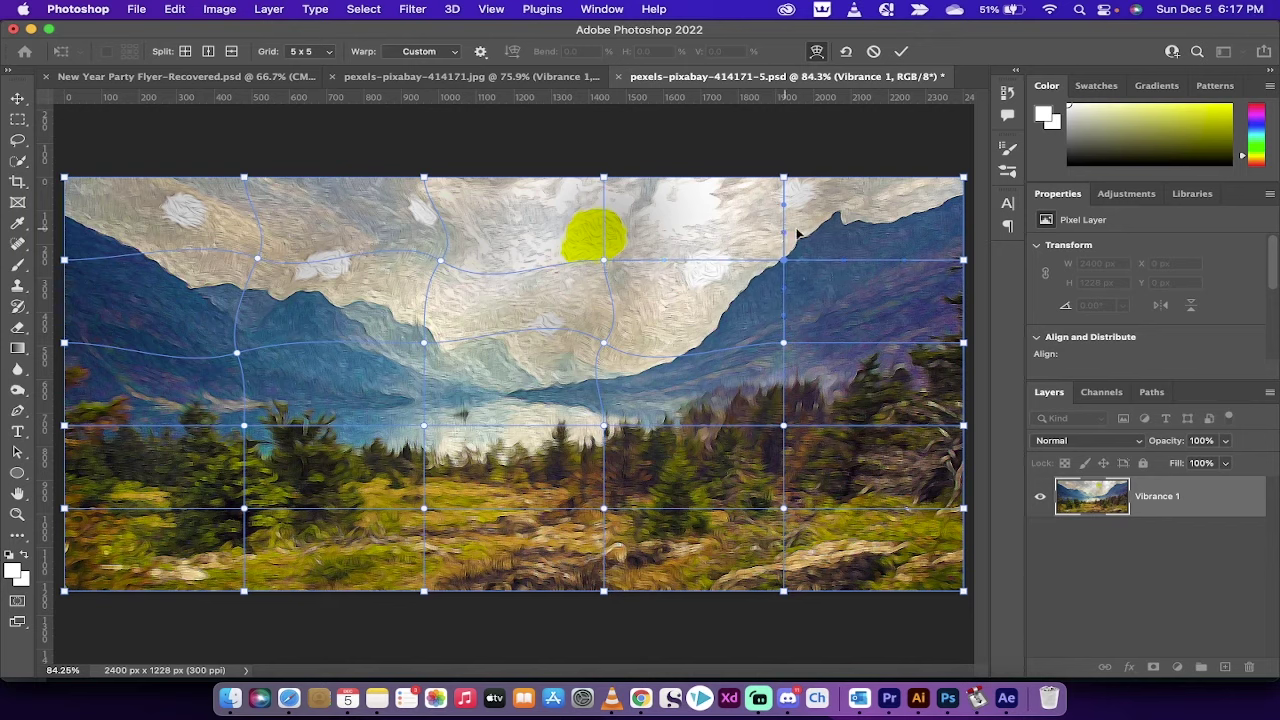
left_click_drag(786, 234, 800, 228)
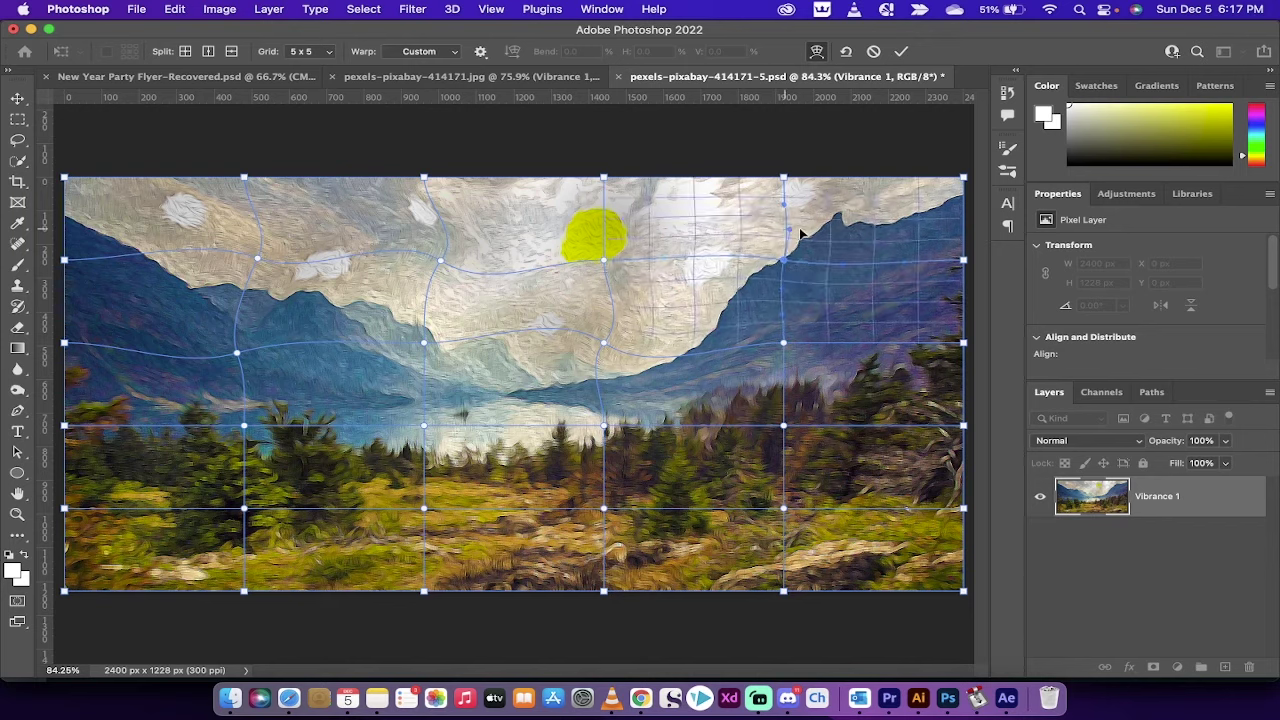
left_click(783, 345)
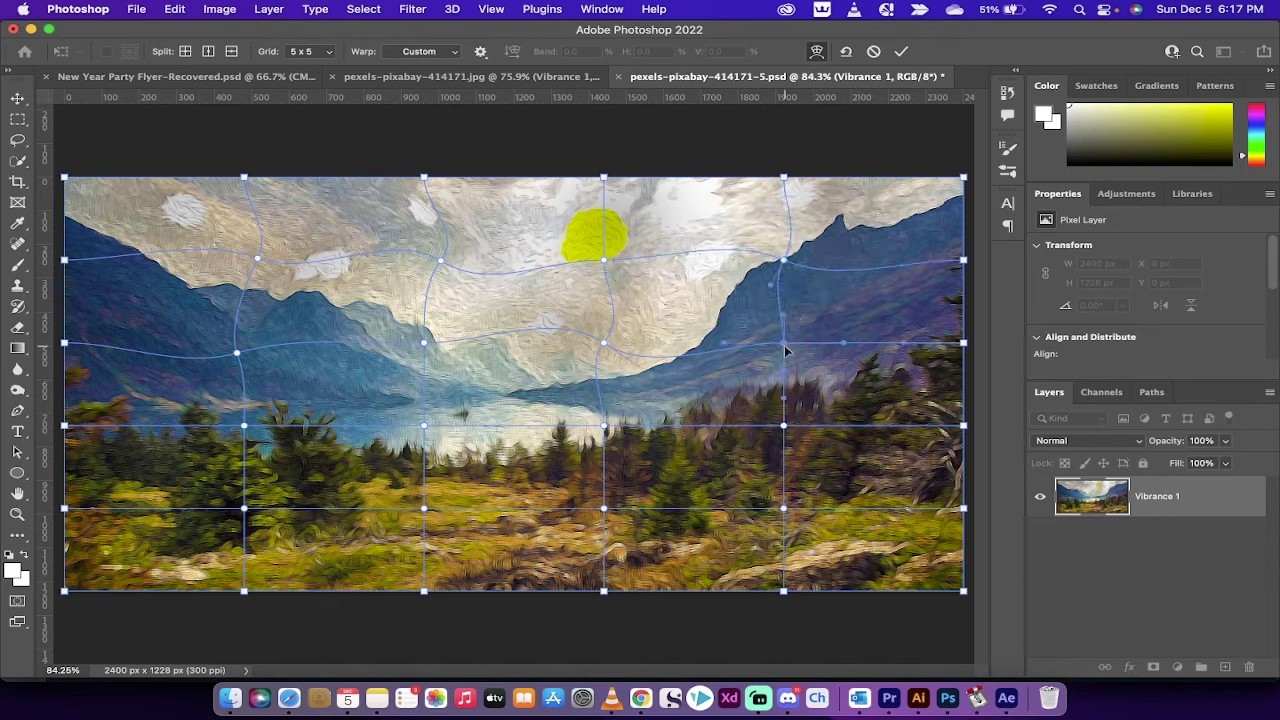
left_click_drag(786, 350, 861, 408)
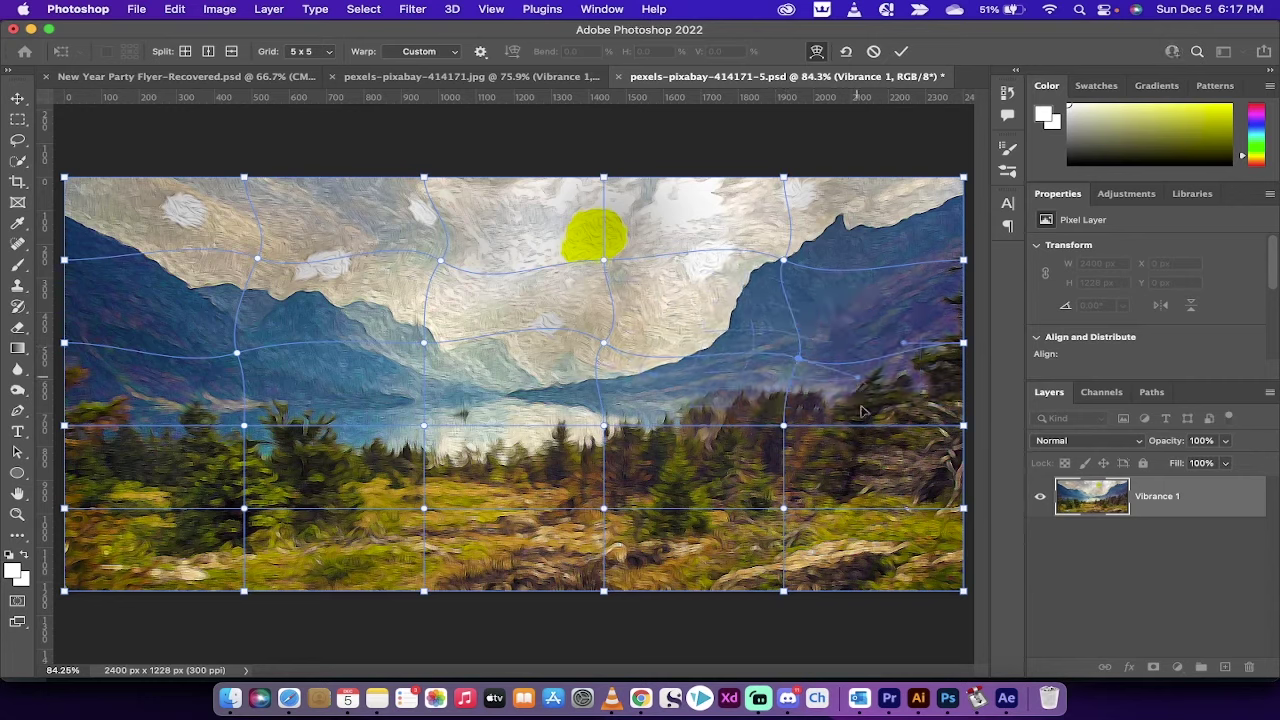
left_click(785, 427)
left_click_drag(793, 400, 803, 401)
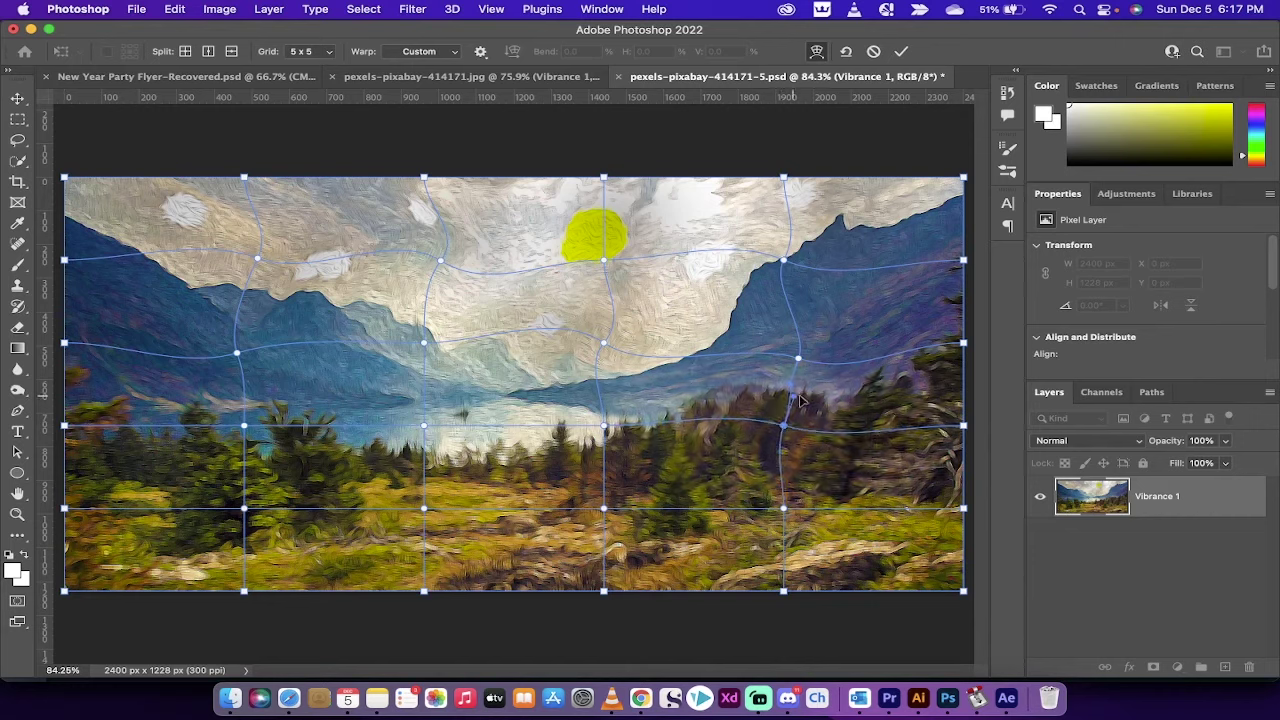
Bend the lowest inner row of warp grid points across the trees and meadow, and apply the warp.
left_click(784, 510)
left_click_drag(785, 513, 632, 506)
left_click(604, 509)
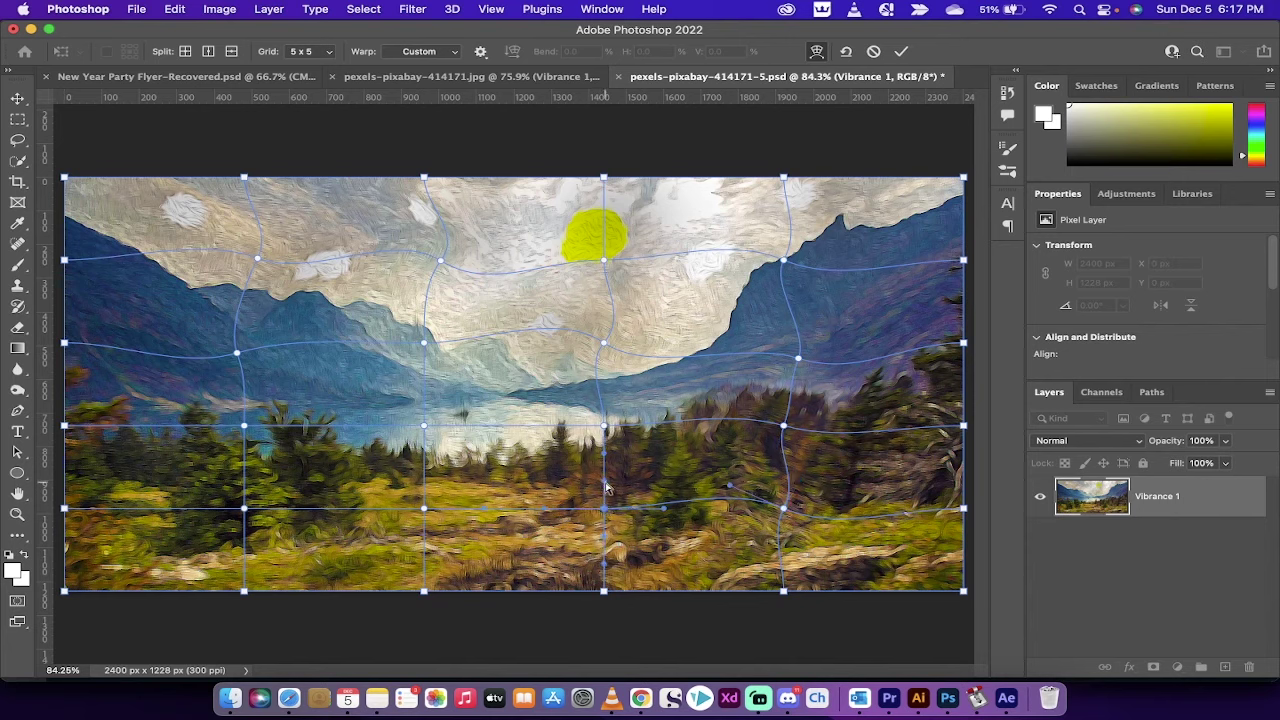
left_click(424, 508)
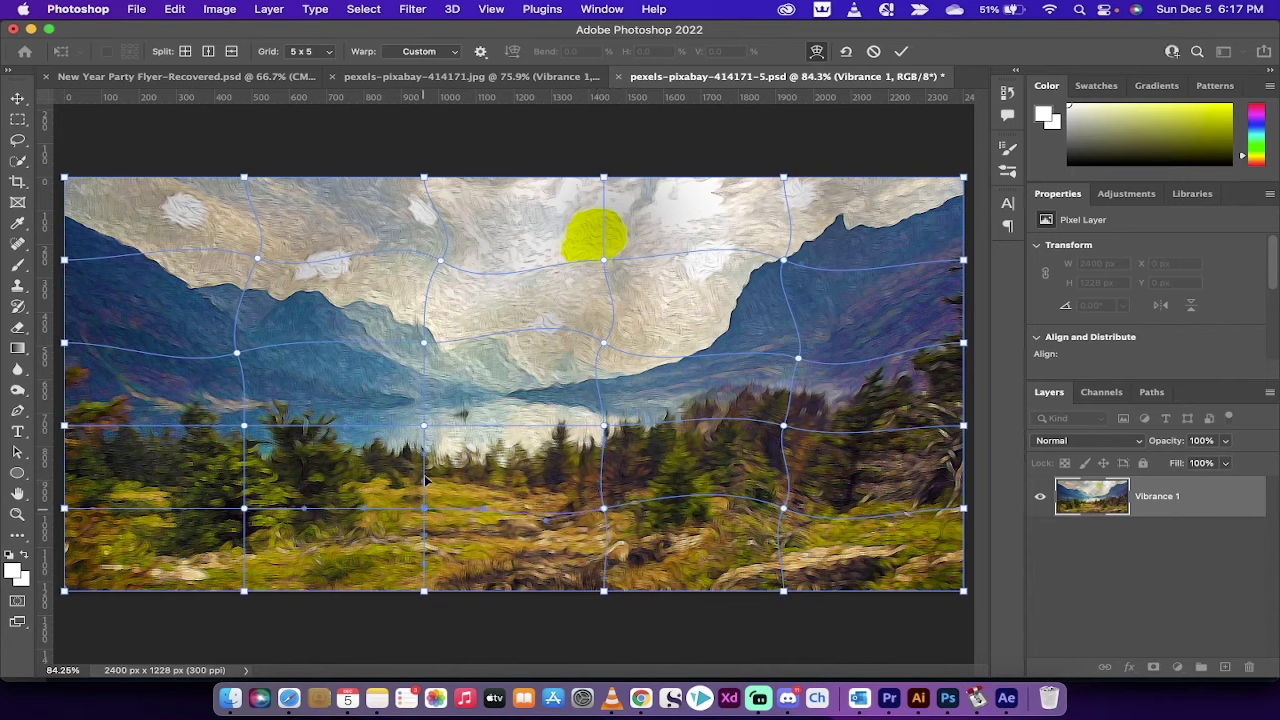
left_click_drag(423, 461, 406, 484)
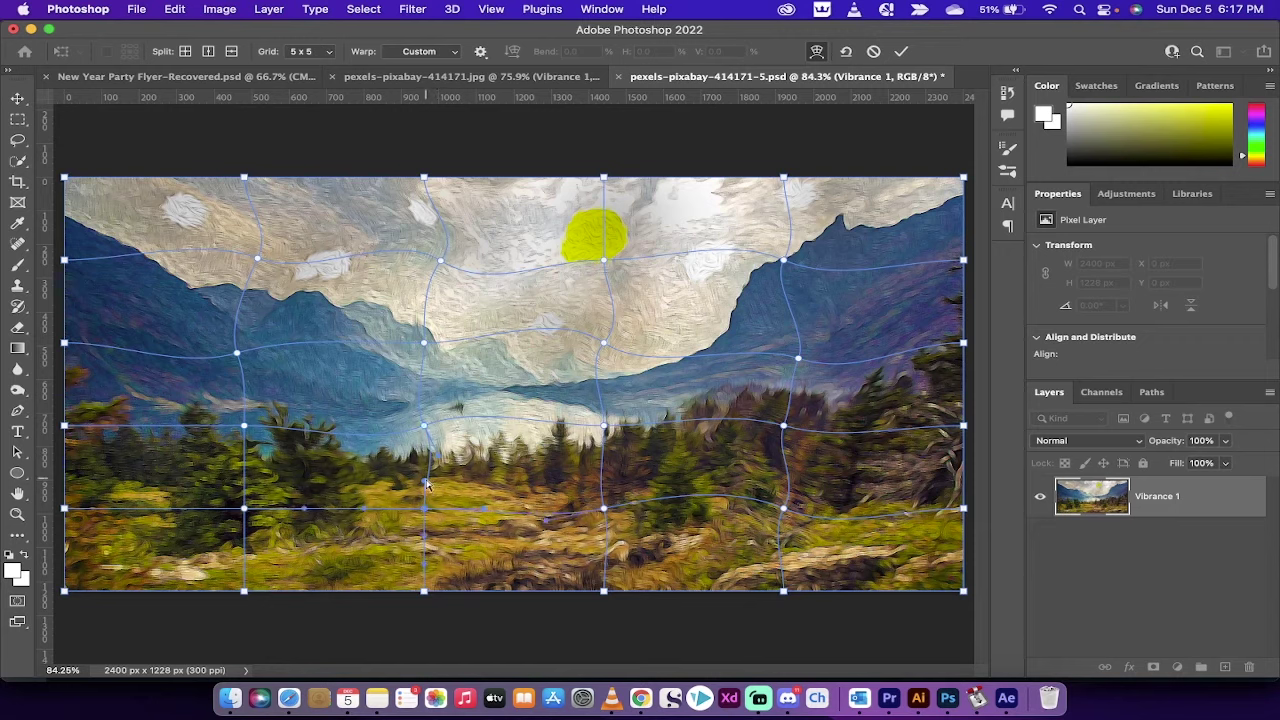
left_click(417, 484)
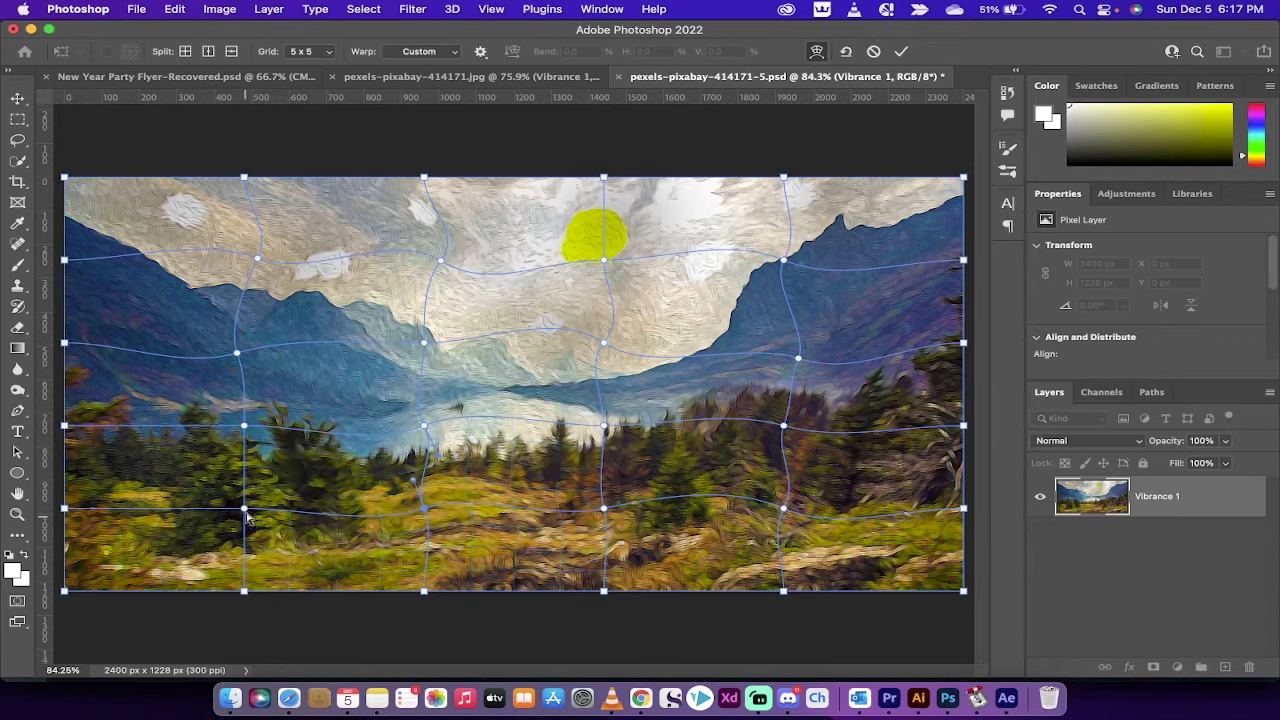
left_click(245, 509)
left_click_drag(304, 508, 302, 525)
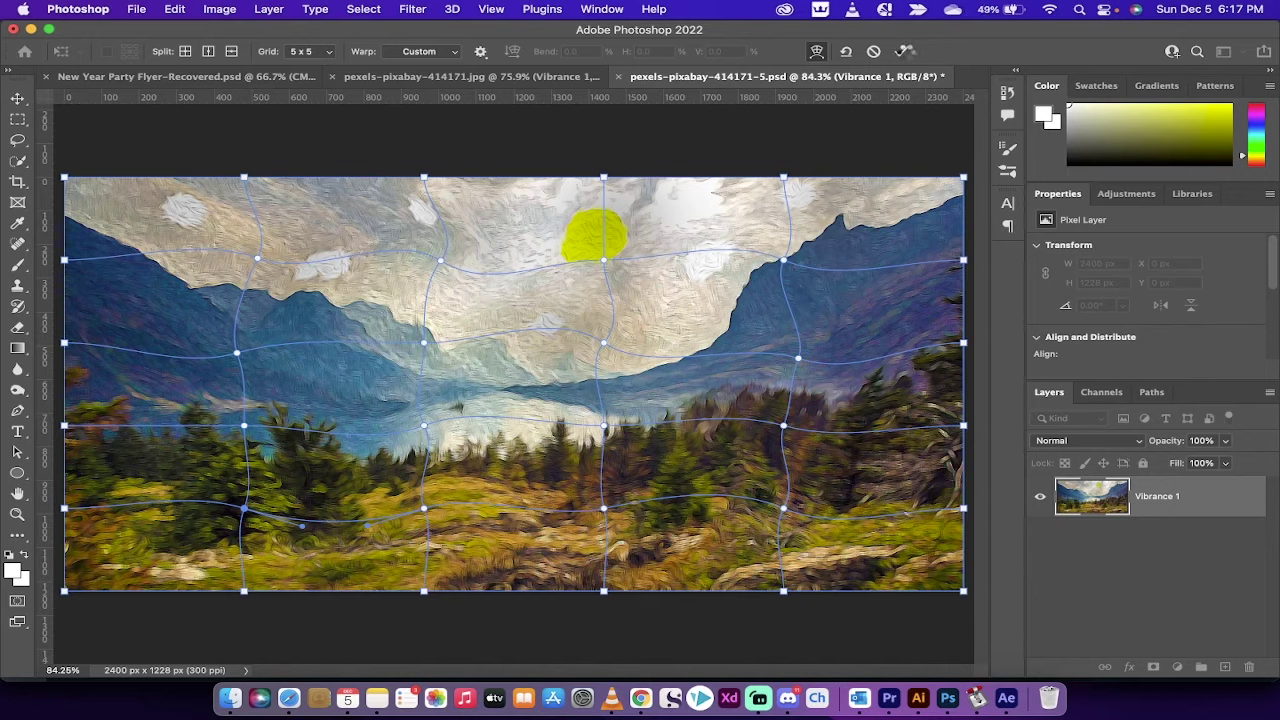
left_click(903, 51)
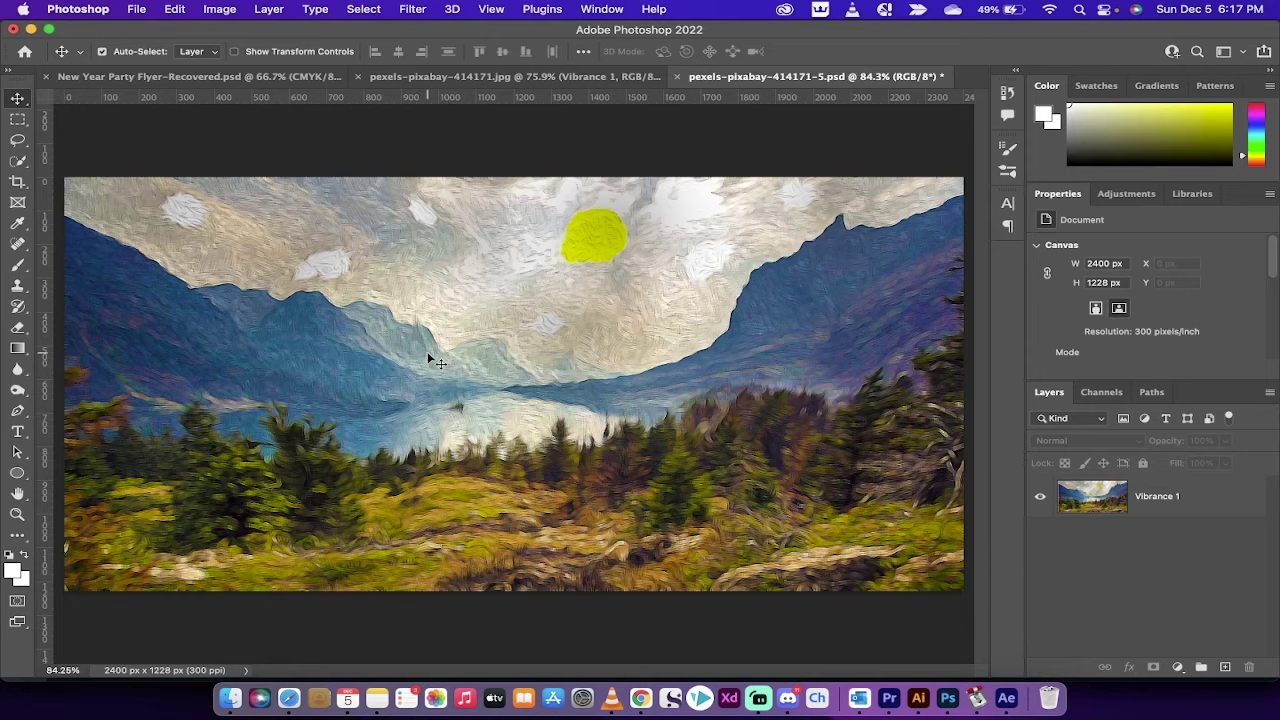
Add a new Vibrance adjustment layer above the Vibrance 1 layer with vibrance set to +100.
left_click(705, 462)
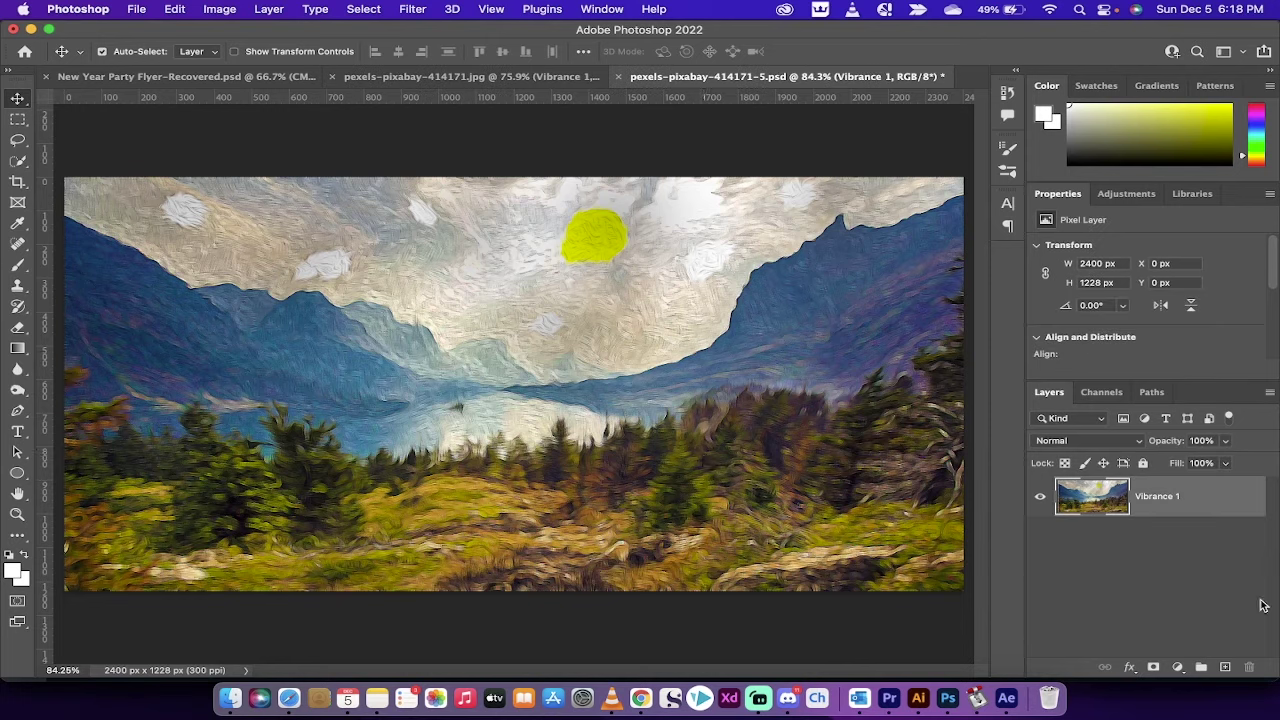
left_click(1122, 196)
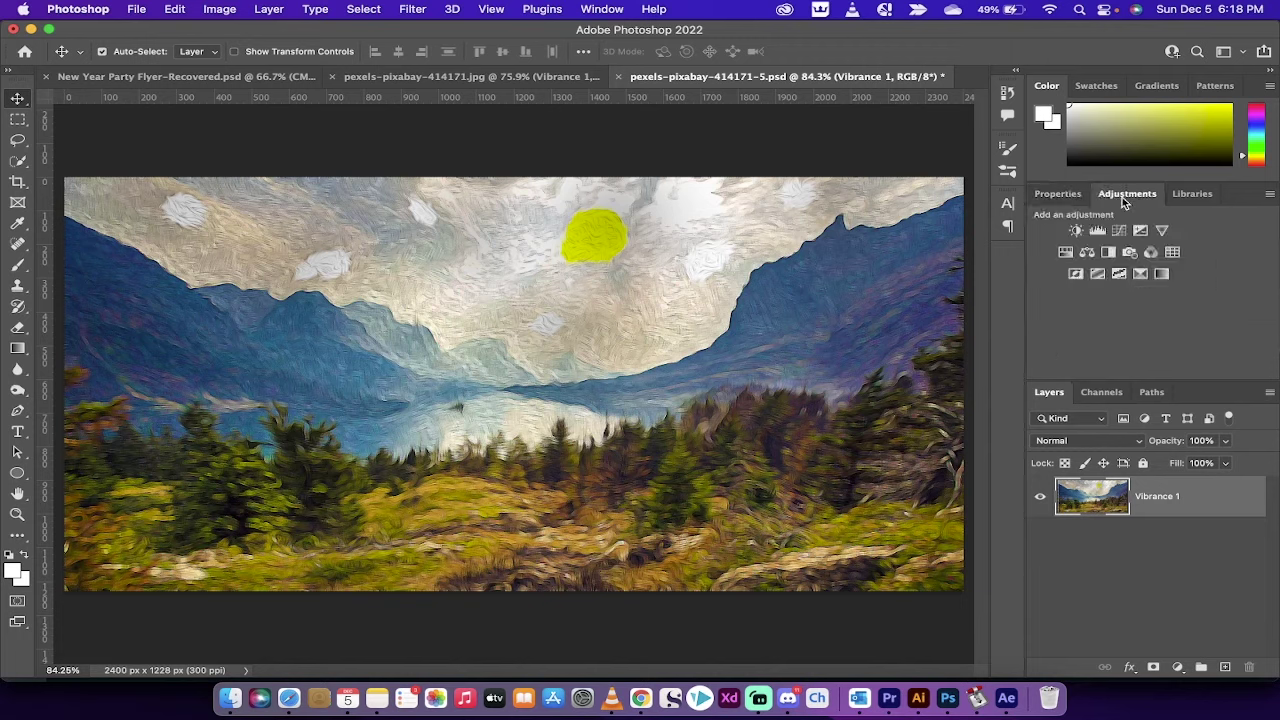
left_click(1163, 233)
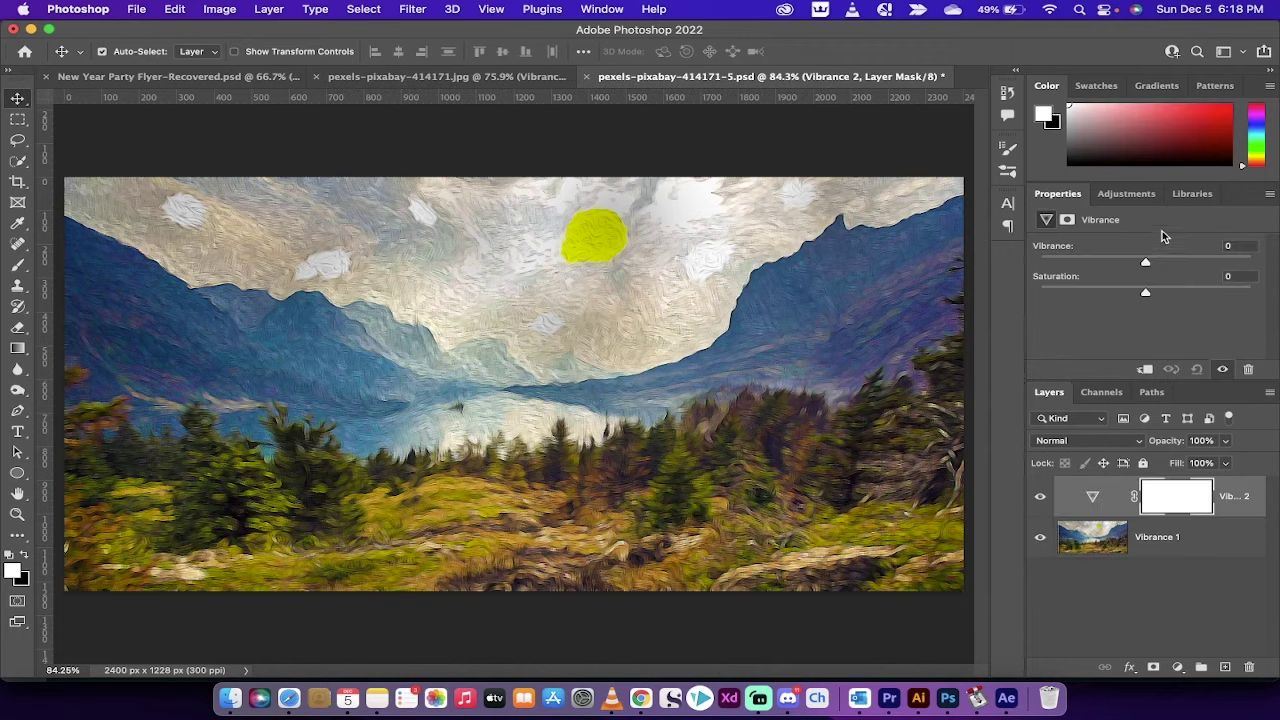
left_click(1146, 261)
left_click_drag(1273, 265, 1273, 265)
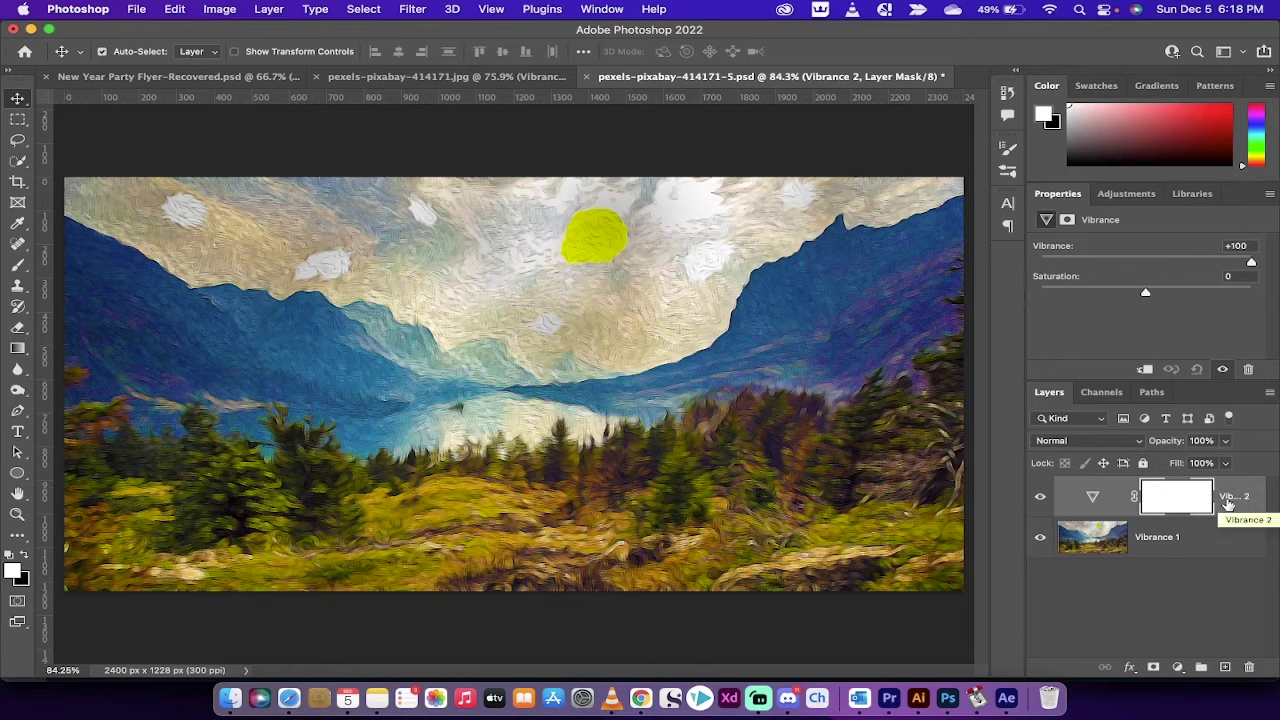
Apply the Oil Paint filter to the Vibrance 1 layer with stylization 0.9, cleanliness 9.2, scale 10.0 and shine 2.0.
left_click(1097, 541)
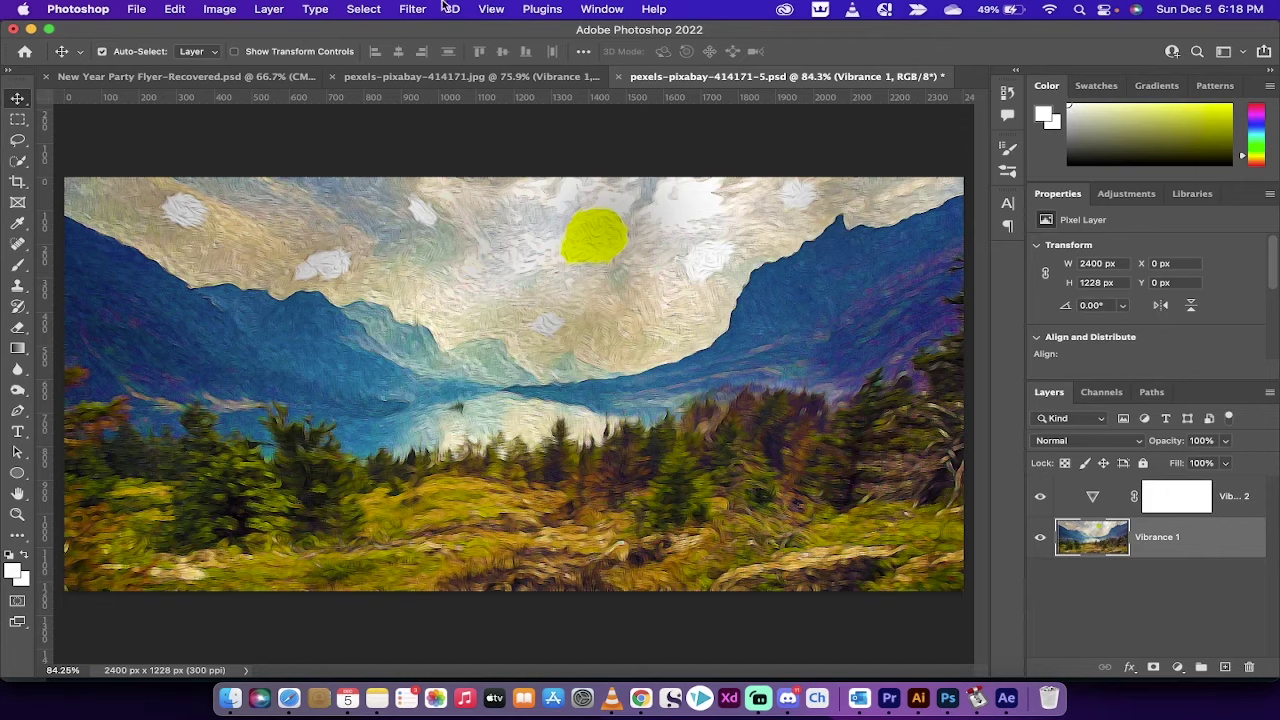
left_click(413, 9)
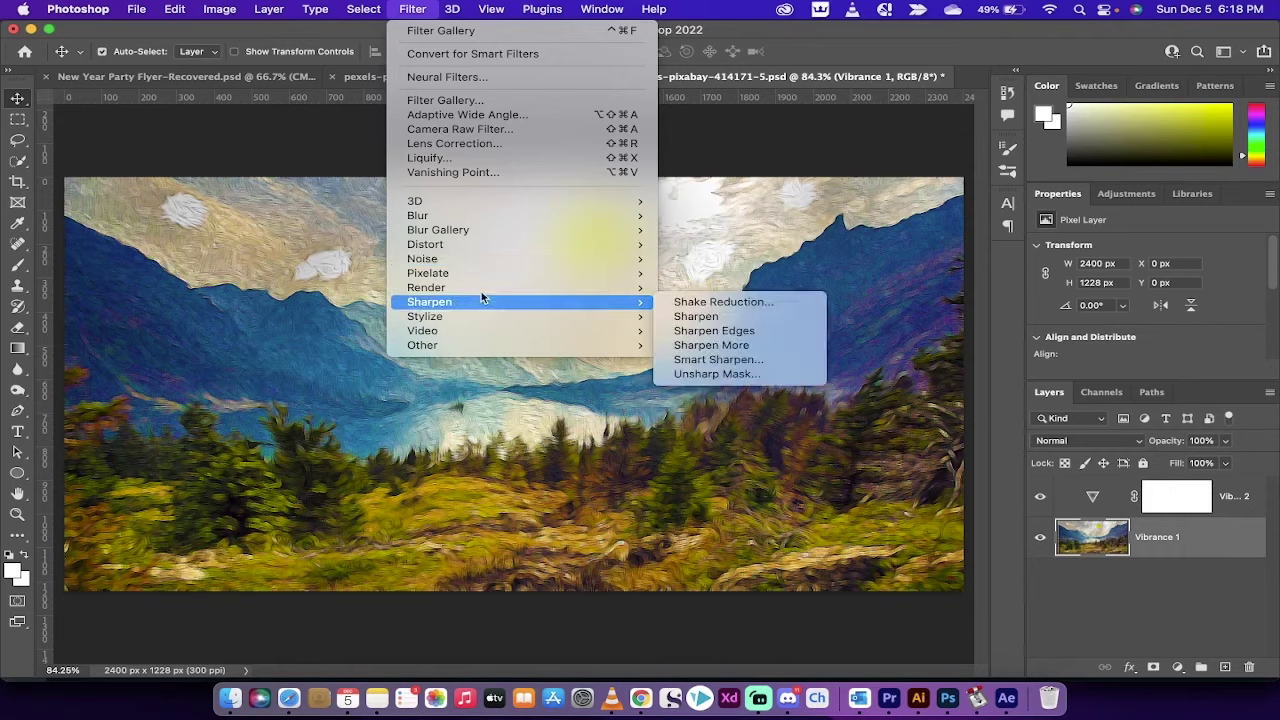
mouse_move(489, 245)
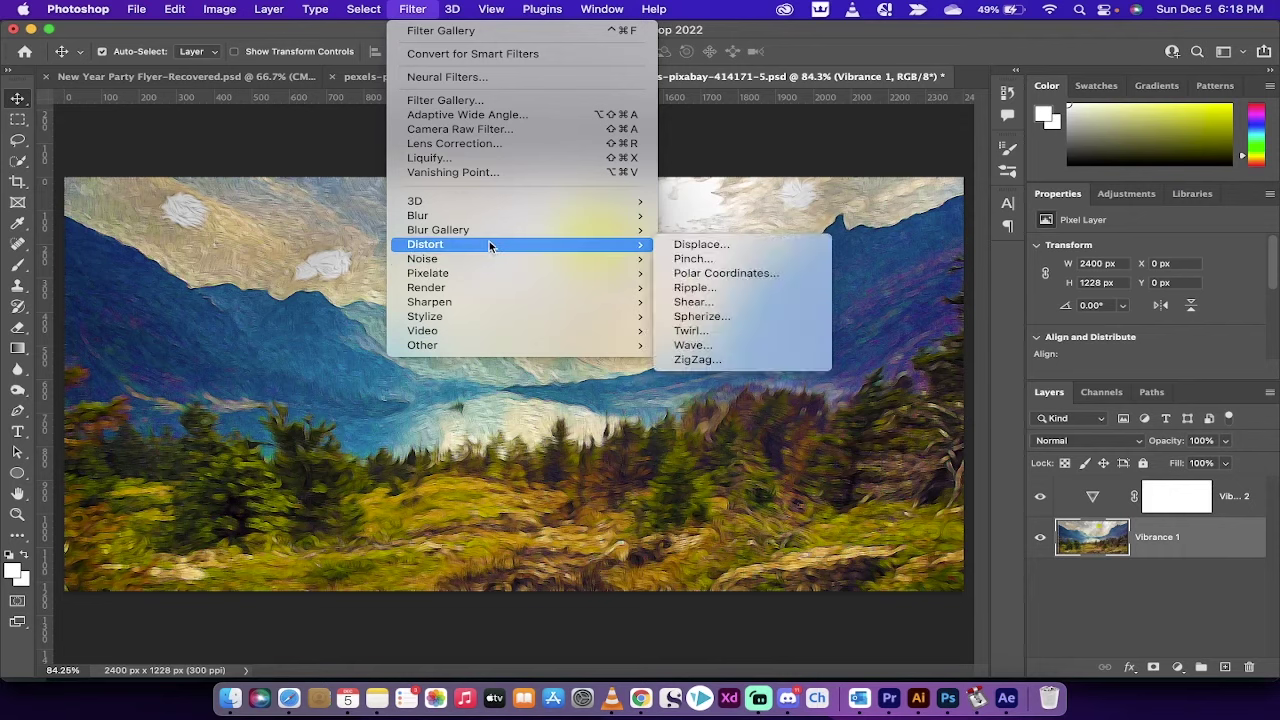
mouse_move(490, 314)
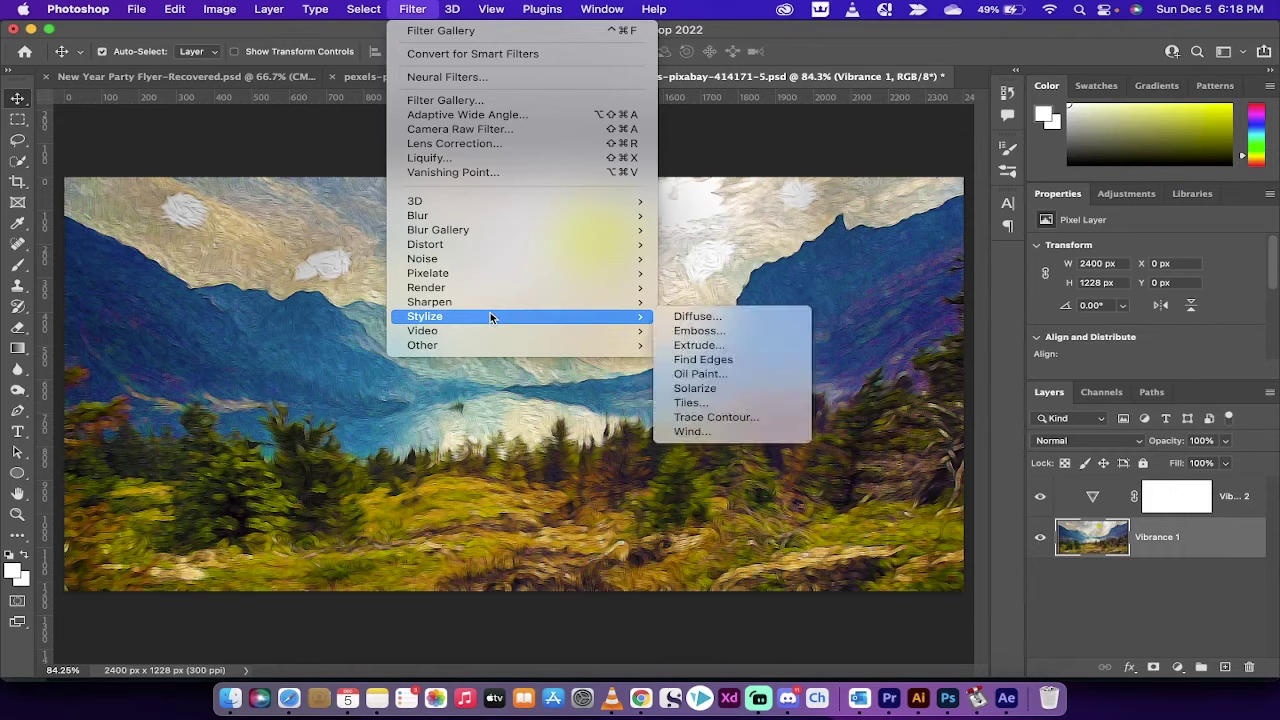
left_click(700, 374)
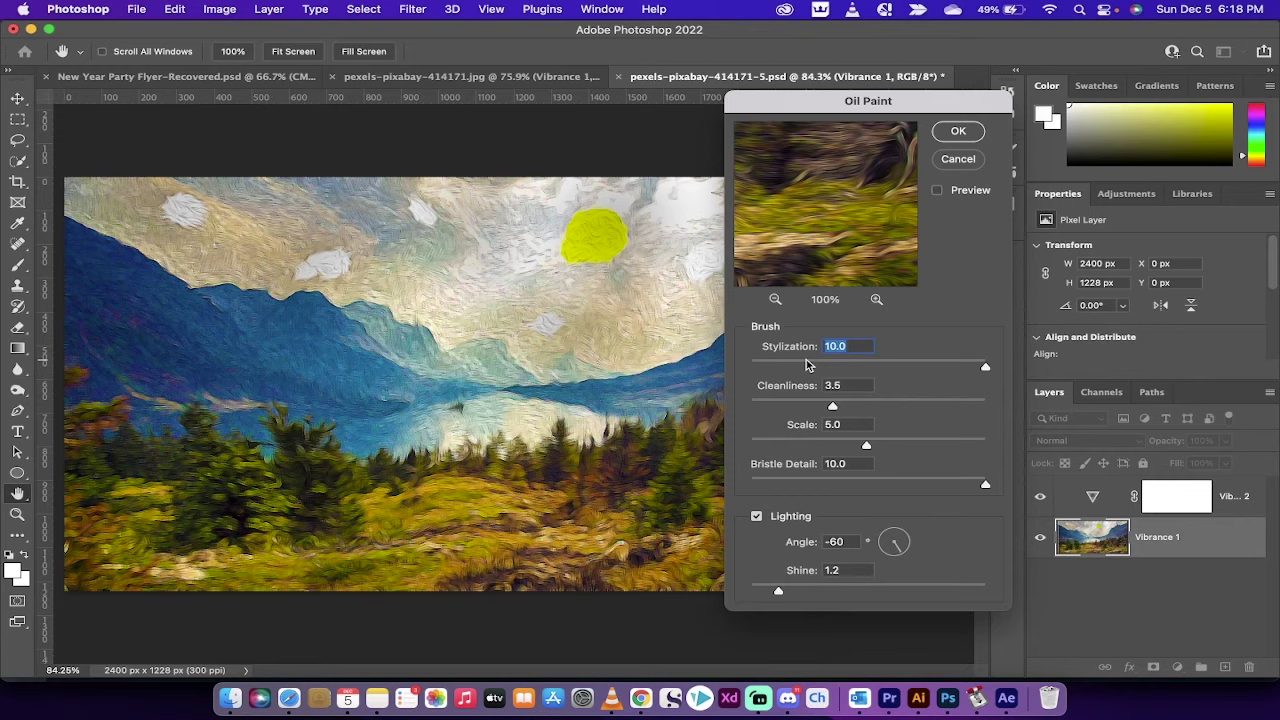
left_click(801, 366)
mouse_move(786, 365)
left_mouse_down()
mouse_move(769, 372)
mouse_move(784, 372)
left_mouse_up()
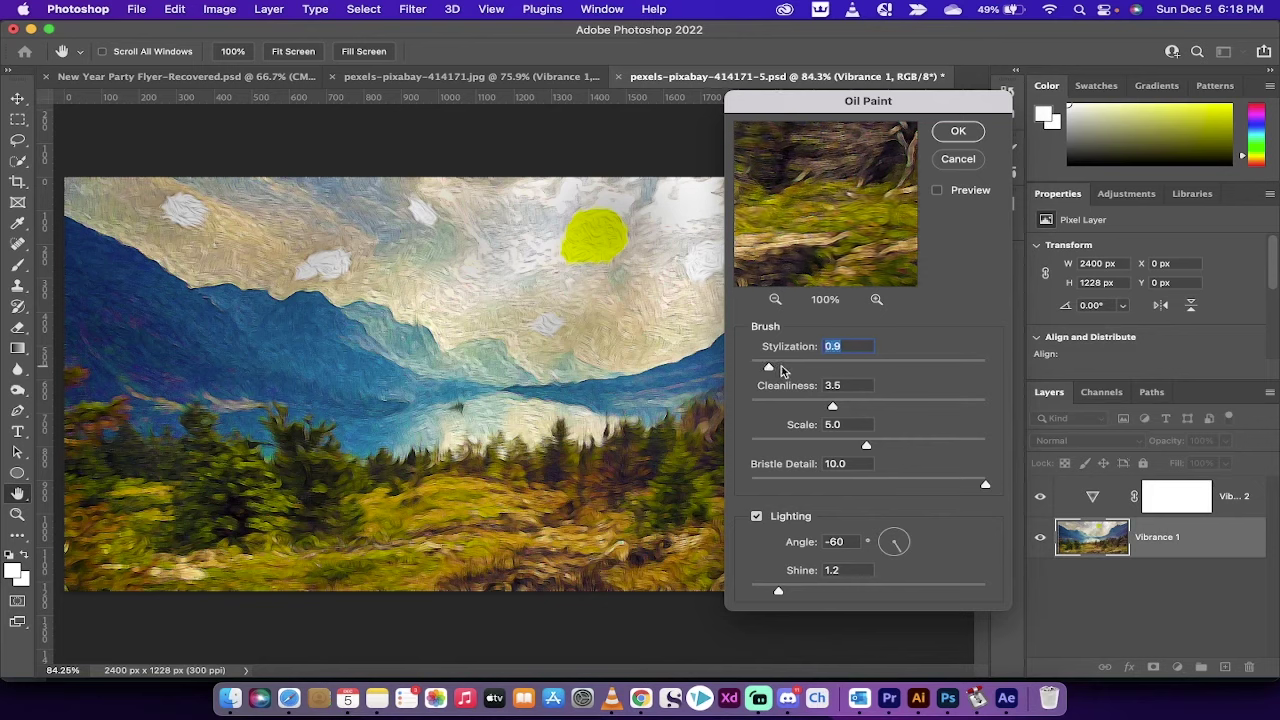
left_click_drag(832, 406, 966, 406)
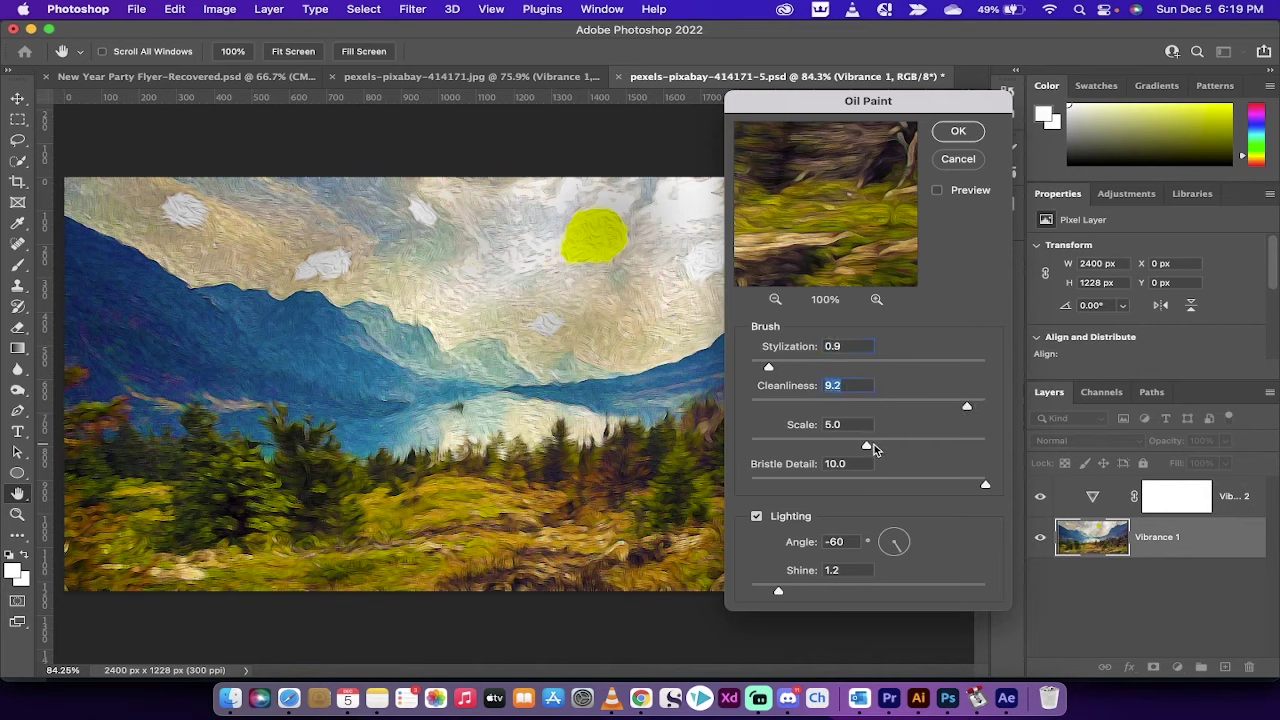
left_click_drag(871, 446, 975, 477)
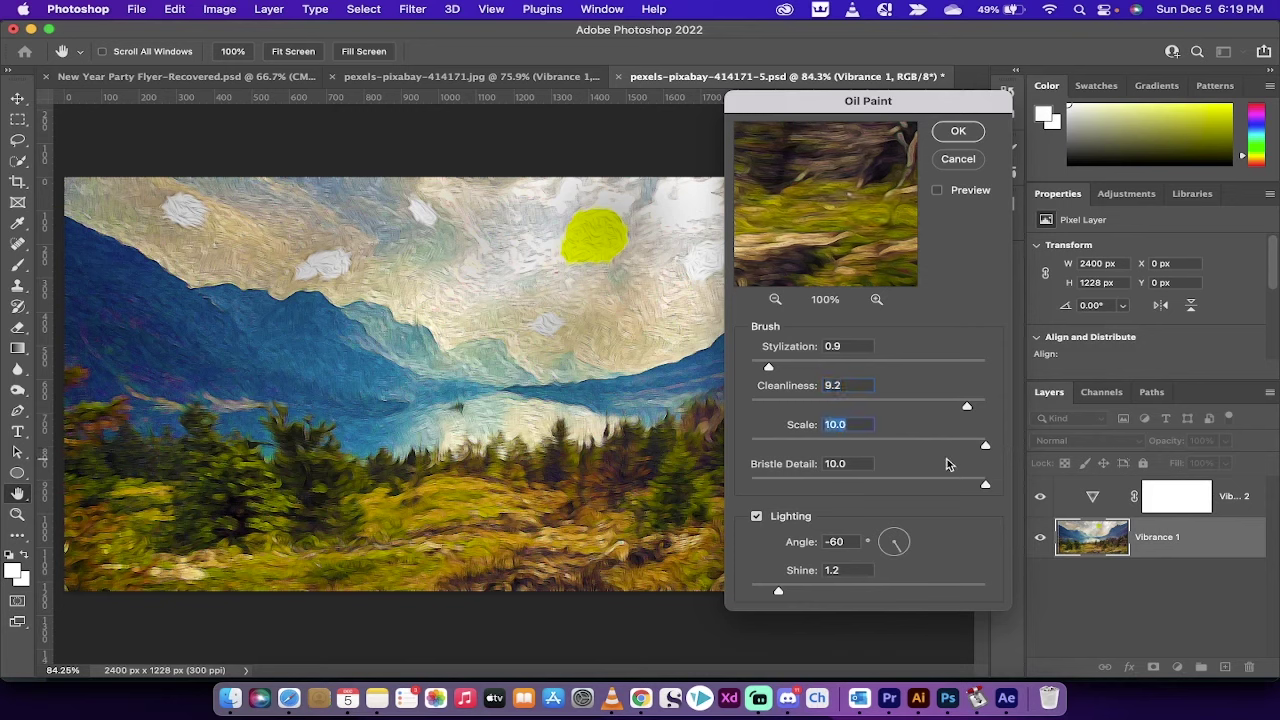
left_click_drag(778, 591, 798, 596)
left_click(956, 136)
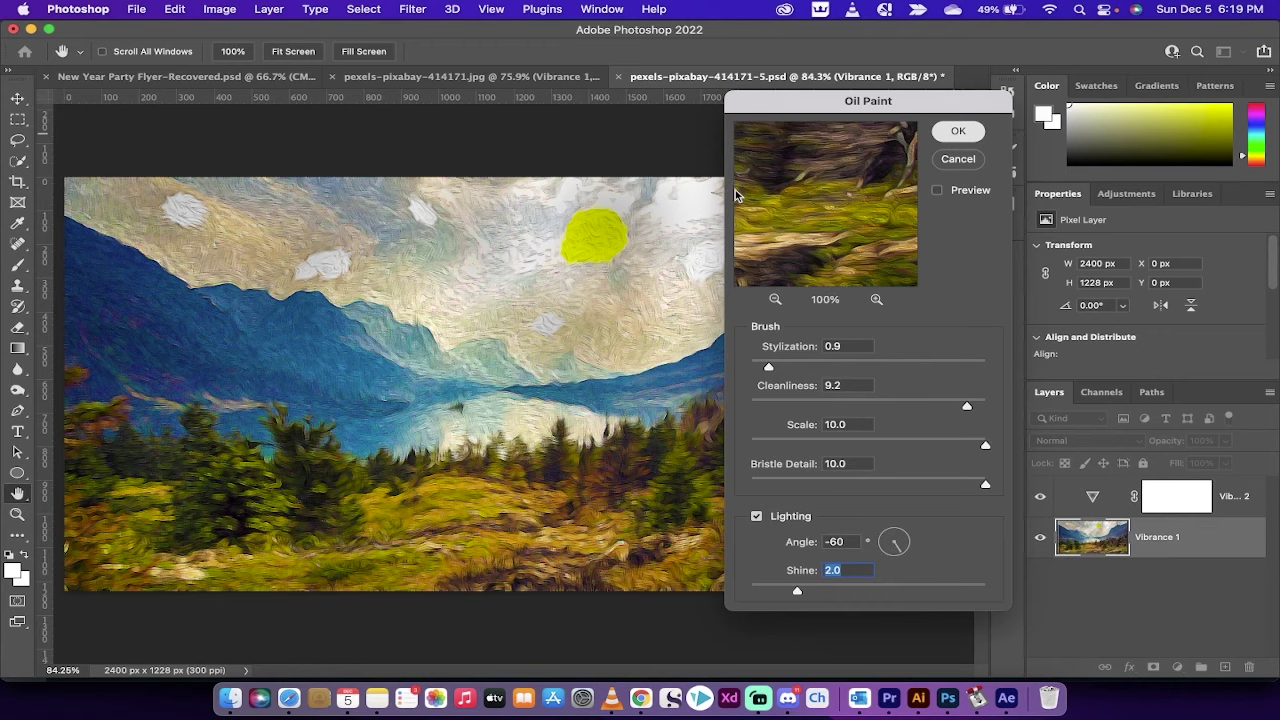
key("Return")
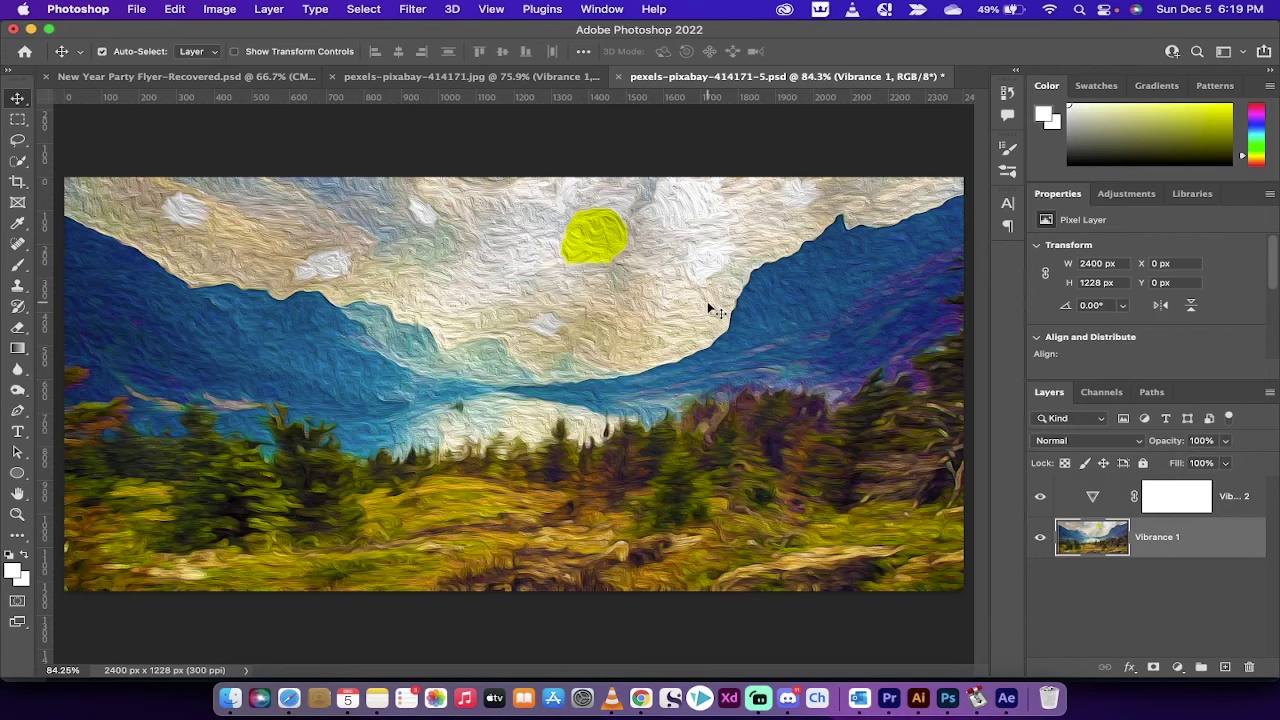
Compare the result with the painted version in pexels-pixabay-414171.jpg, and return to pexels-pixabay-414171-5.psd.
left_click(497, 80)
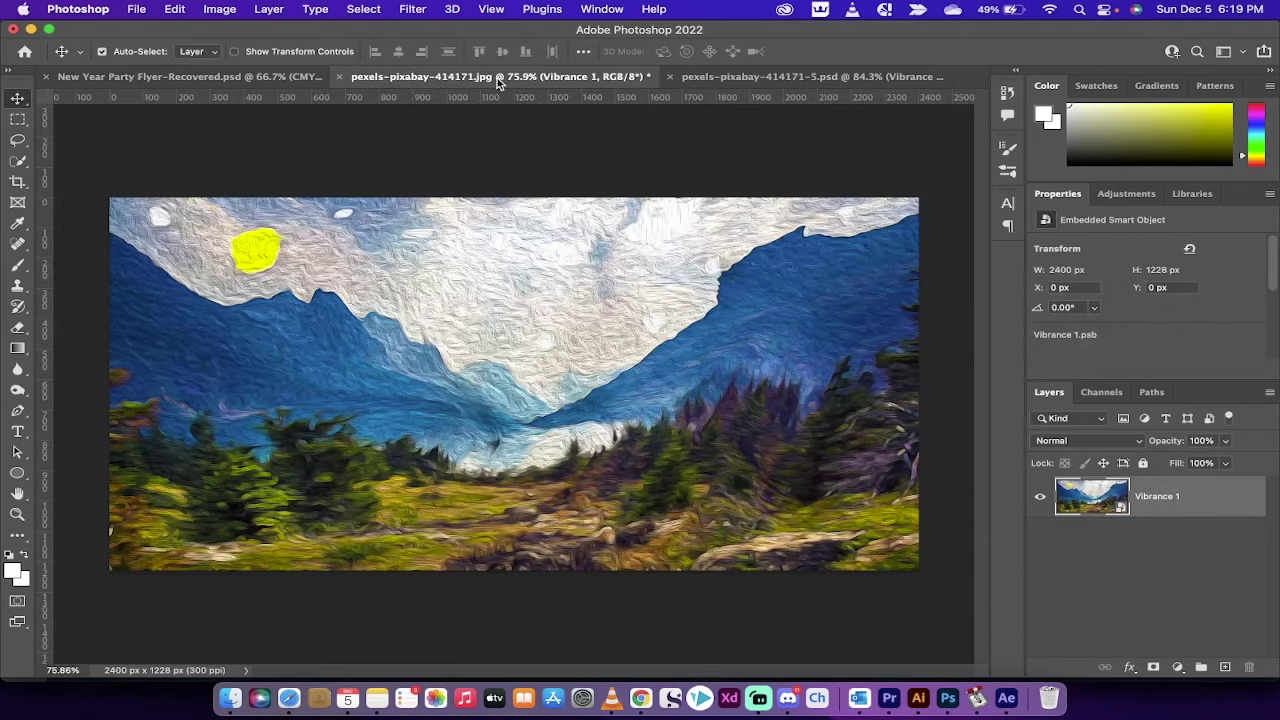
left_click(262, 80)
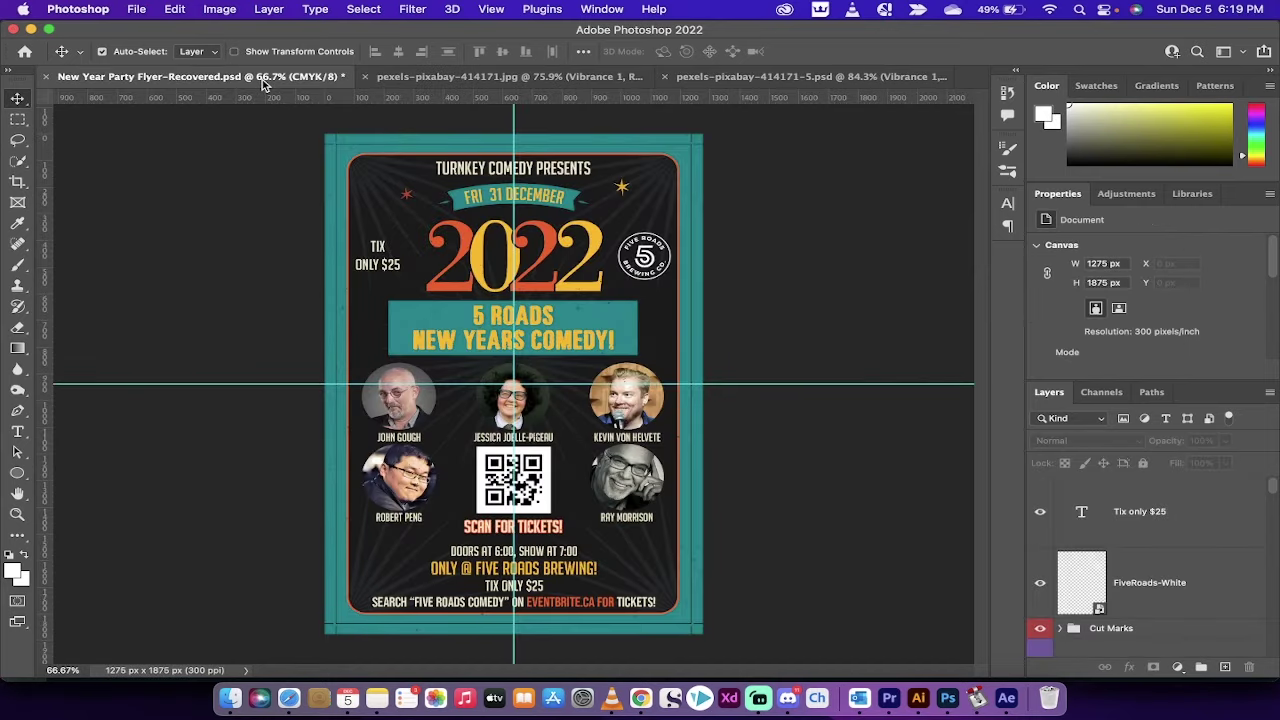
left_click(463, 80)
left_click(826, 78)
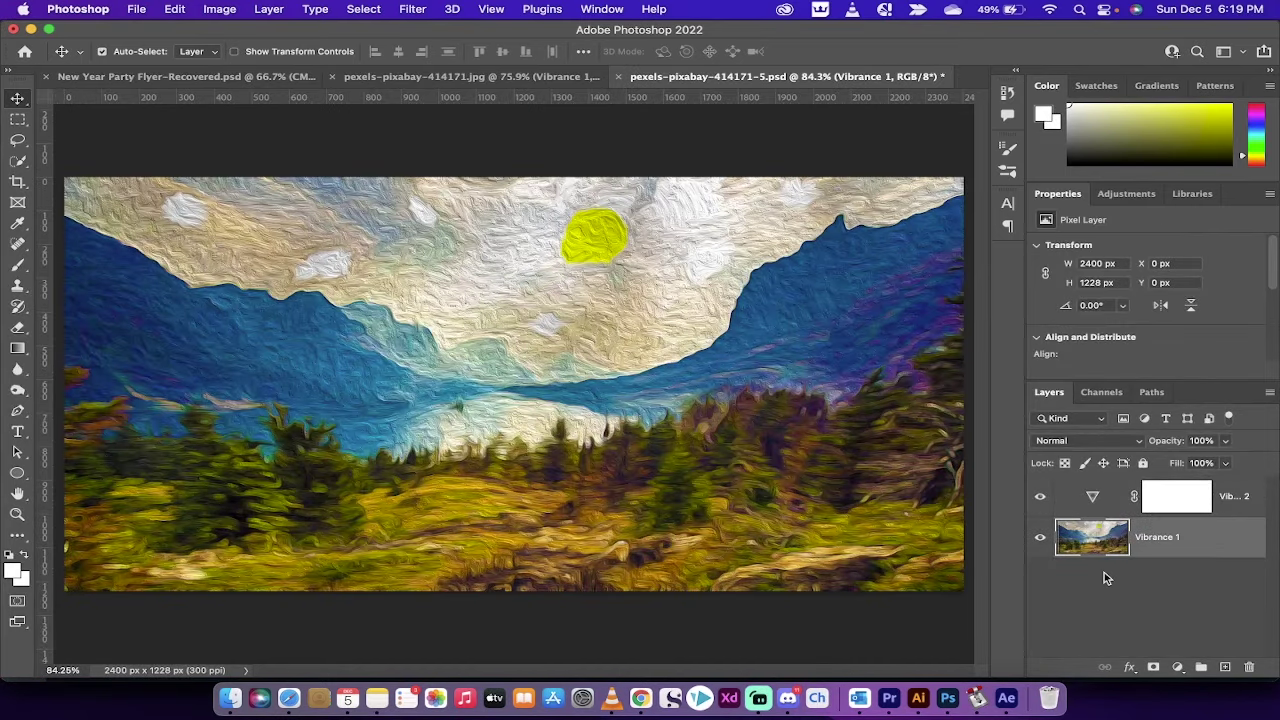